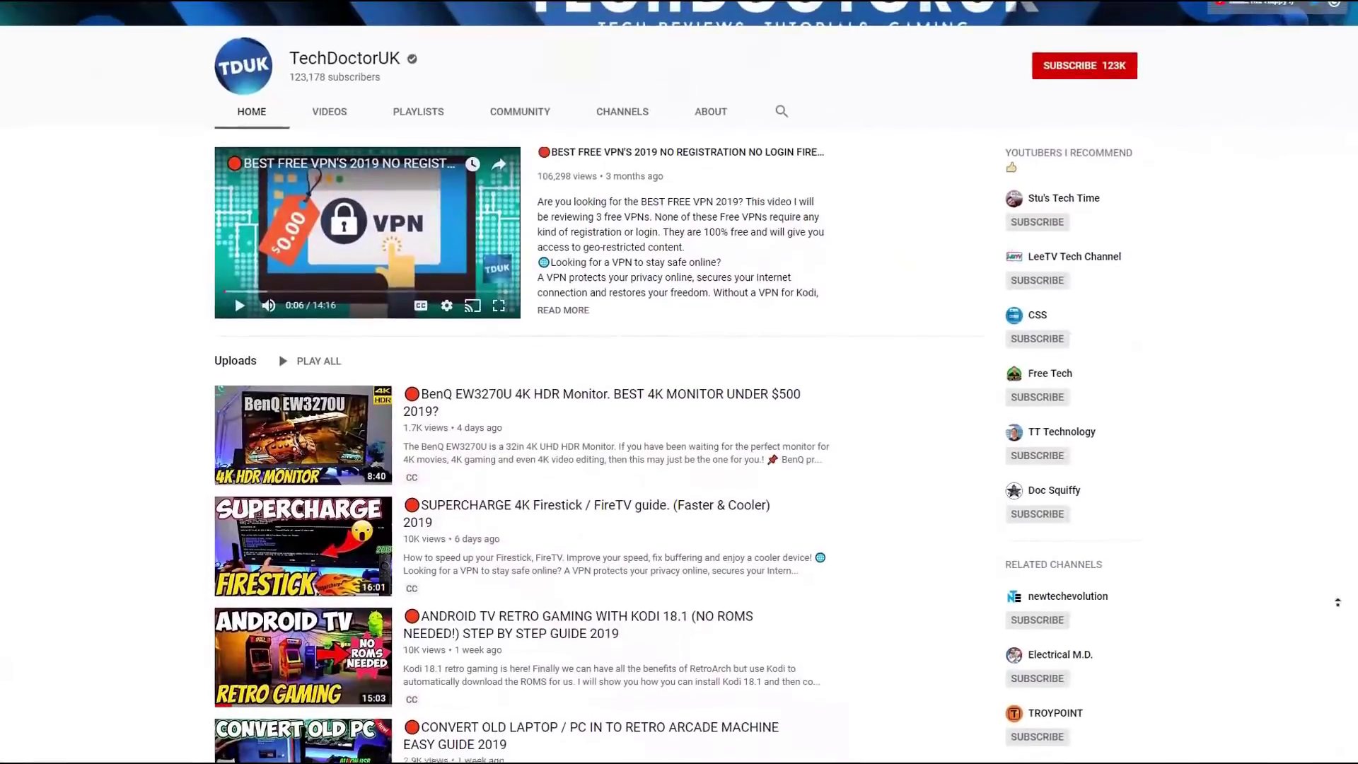
Step: Subscribe to the TechDoctorUK channel and turn on notifications for its new videos
scroll(1337, 602, up, 2)
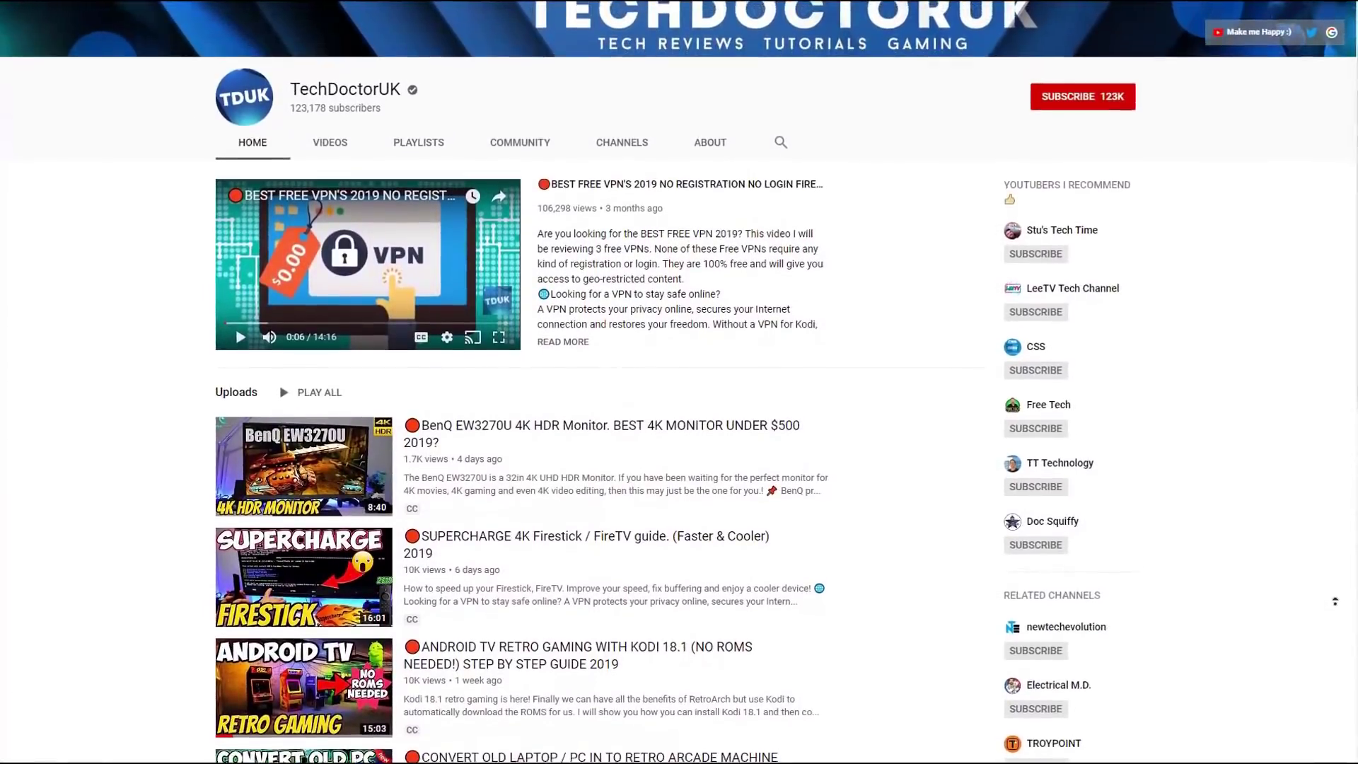
scroll(1328, 598, up, 2)
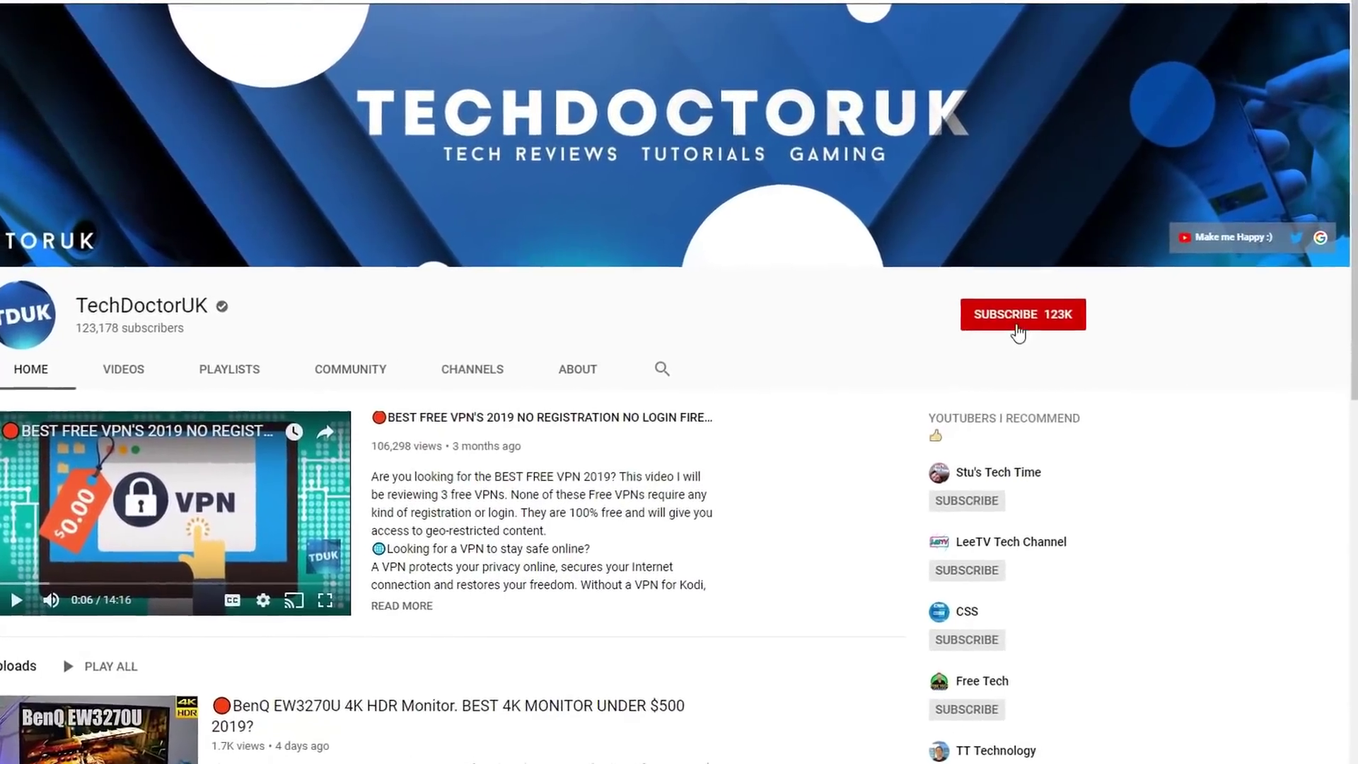
click(1018, 315)
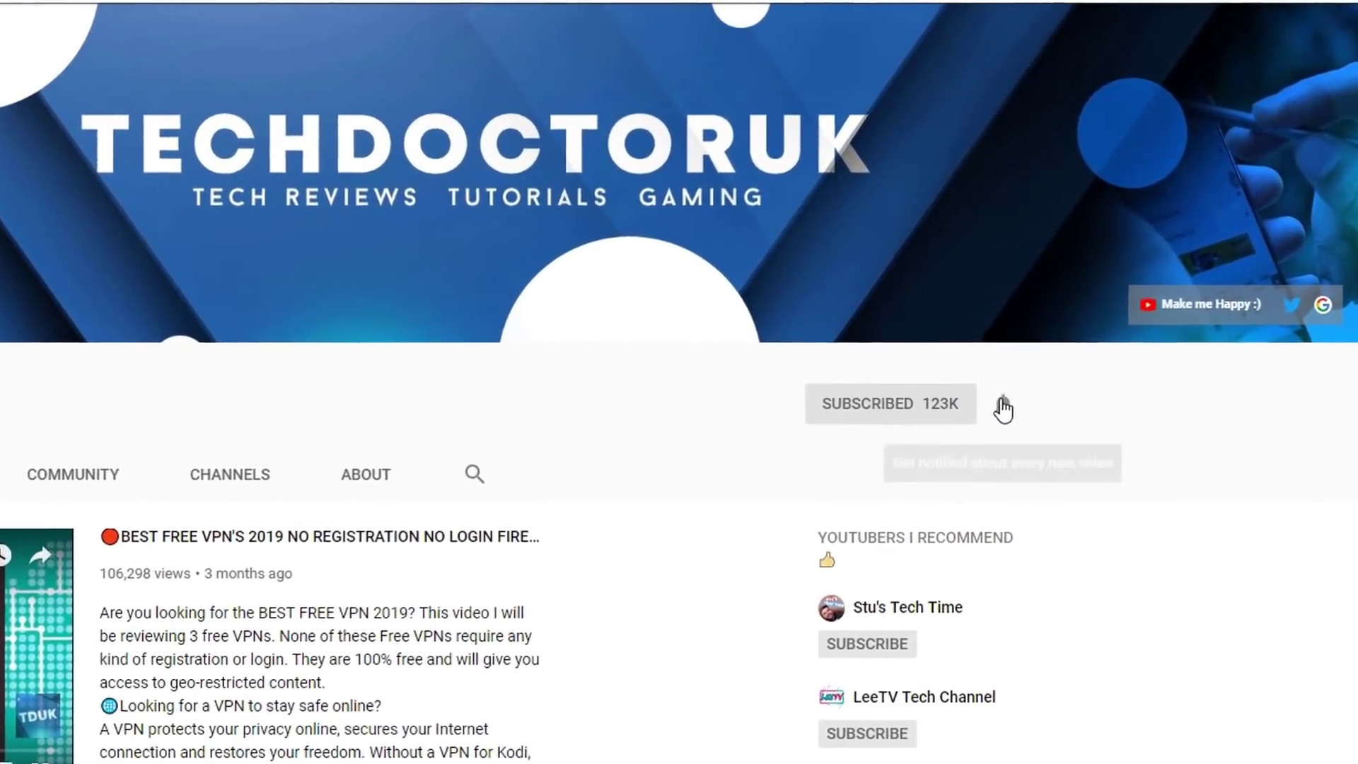
click(1010, 390)
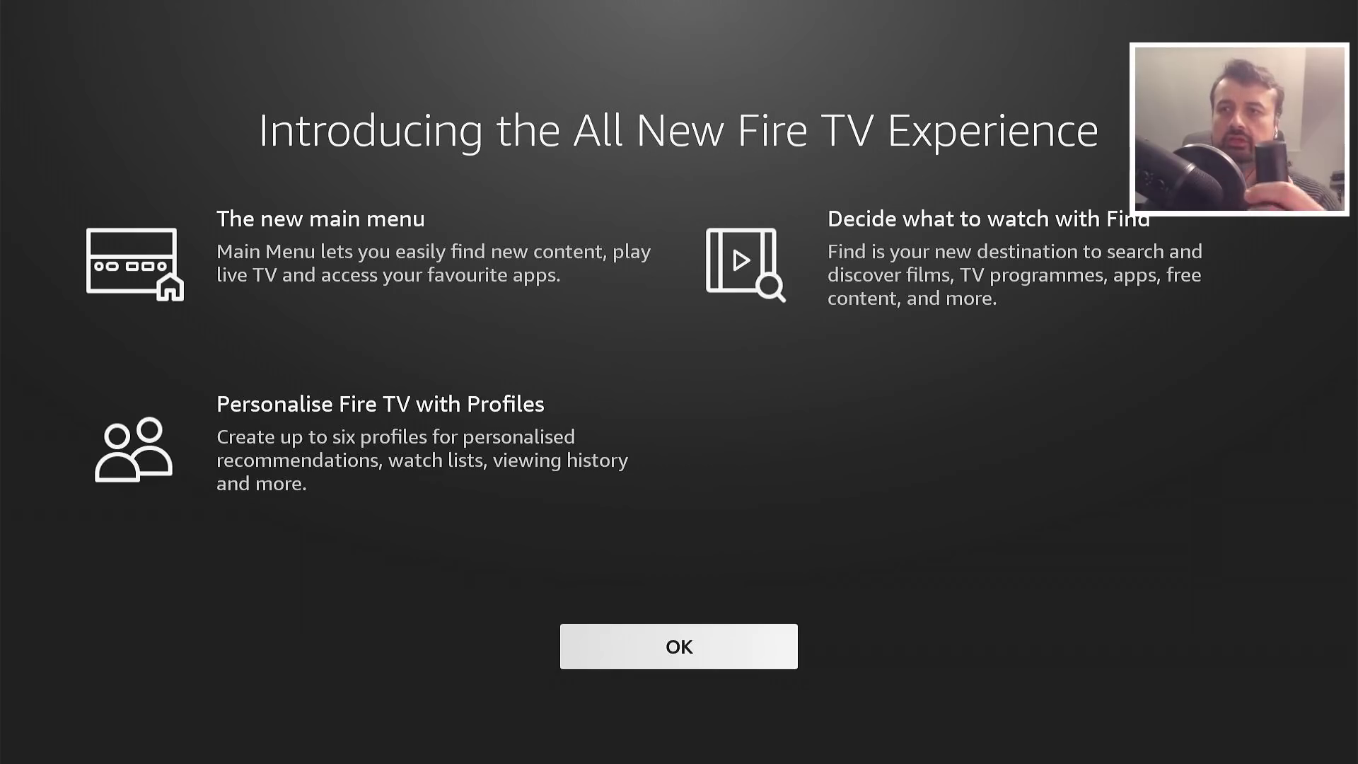
Step: Dismiss the introduction to the new Fire TV experience and start adding a new profile
key(Return)
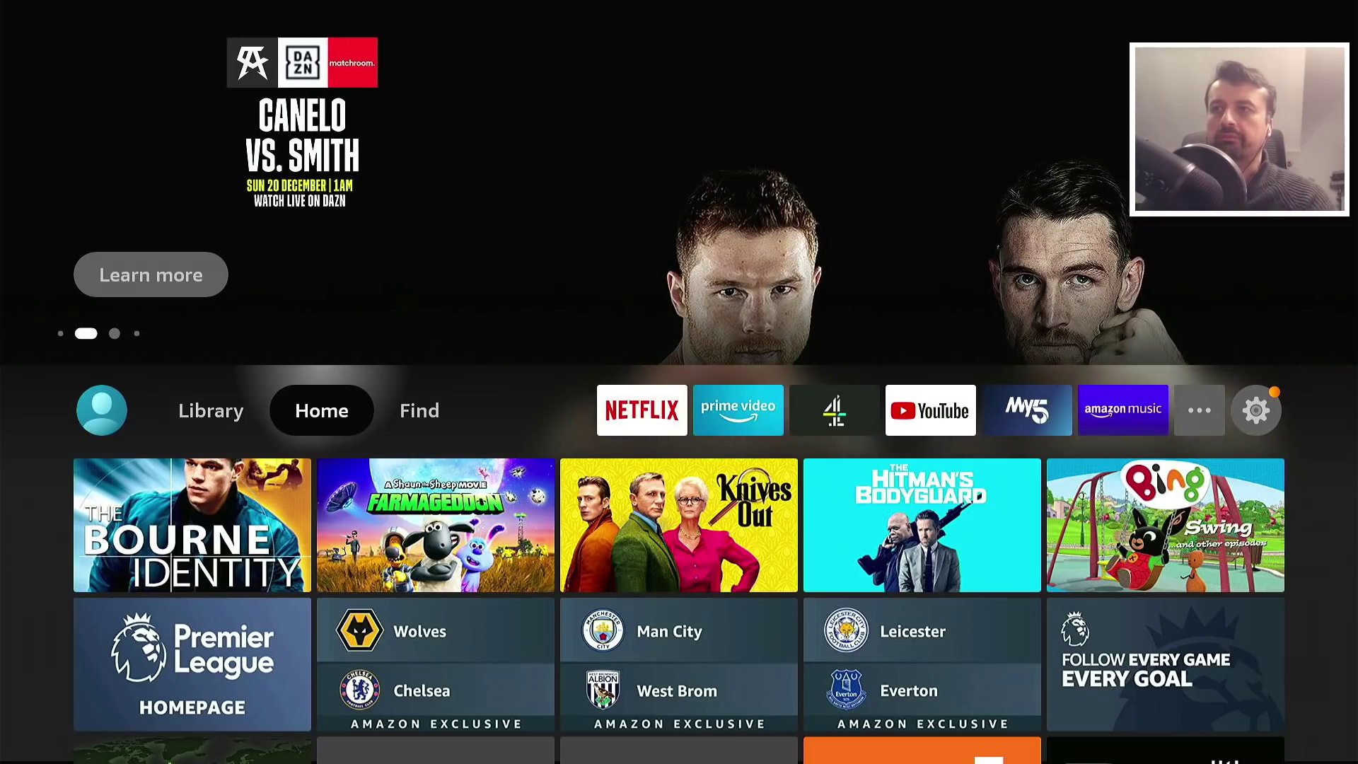
key(Left)
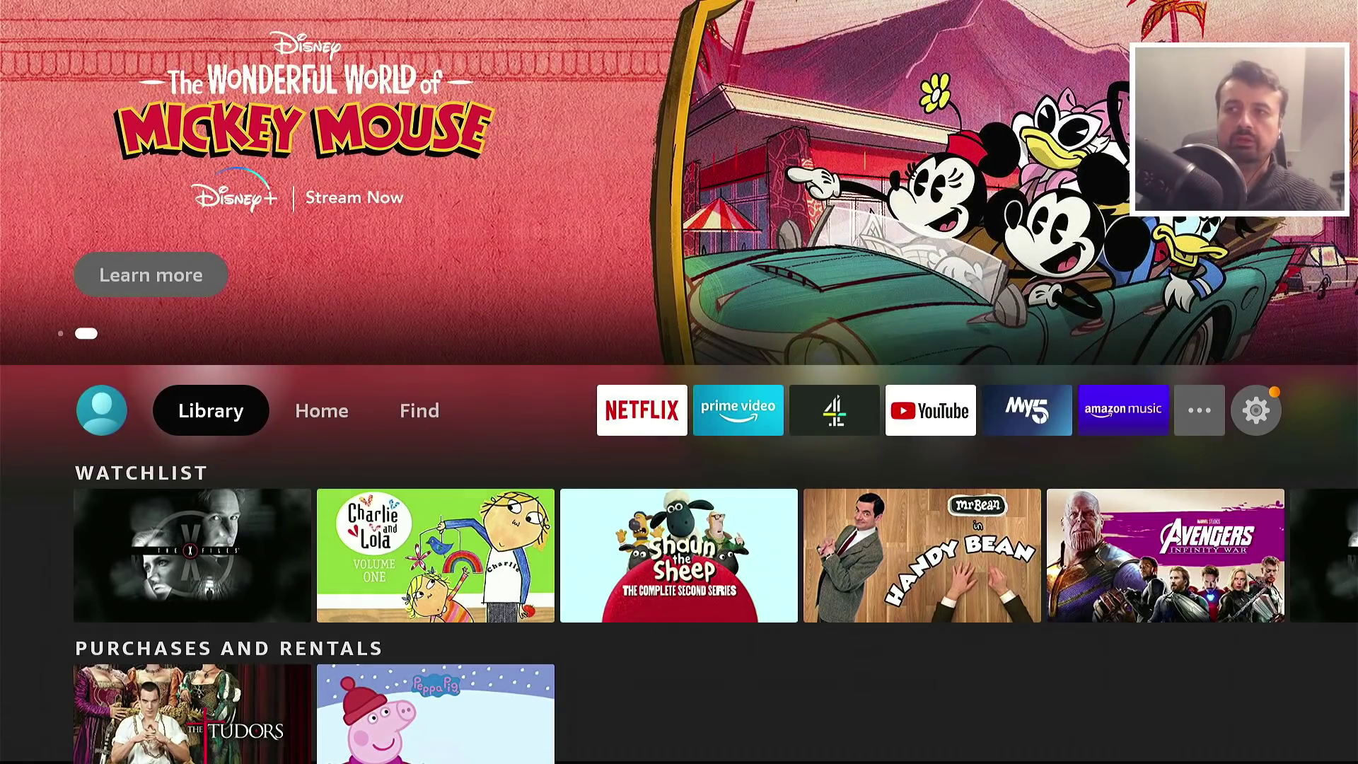
key(Left)
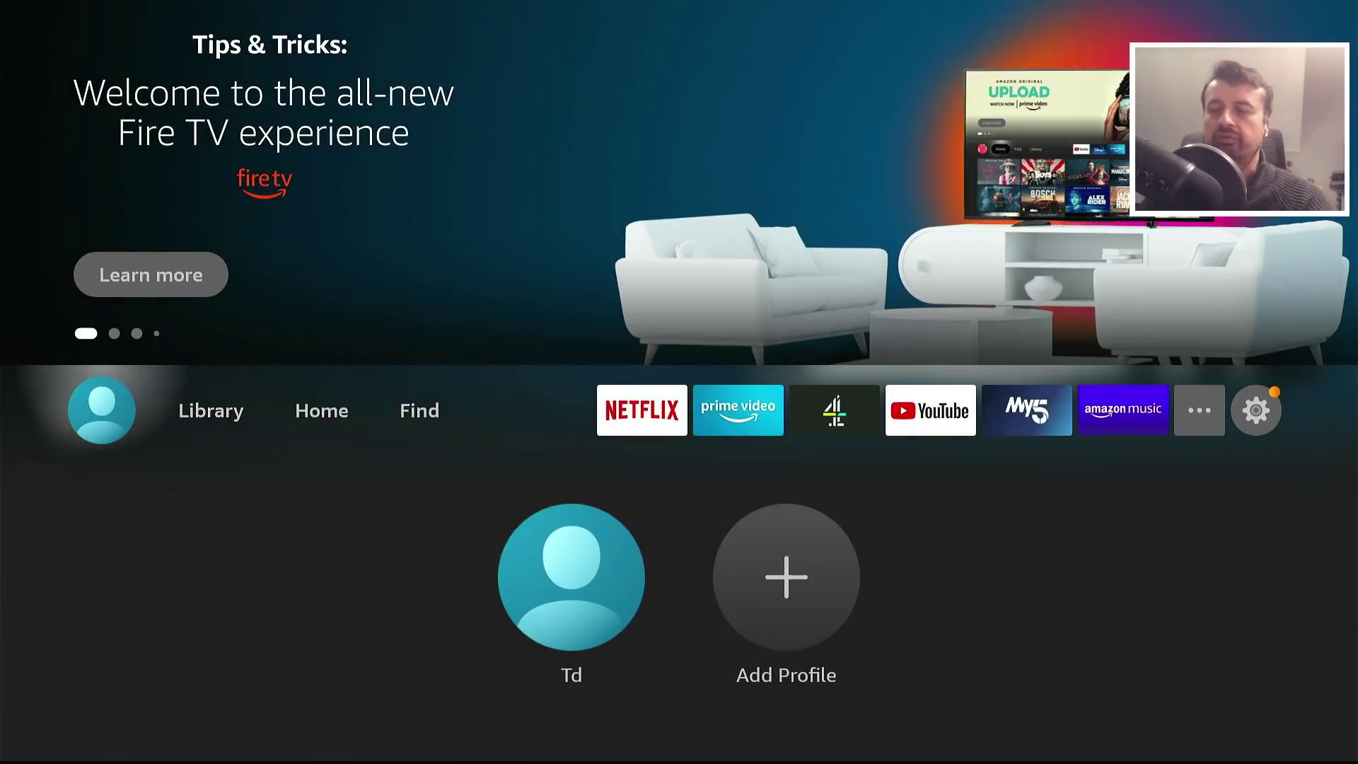
key(Down)
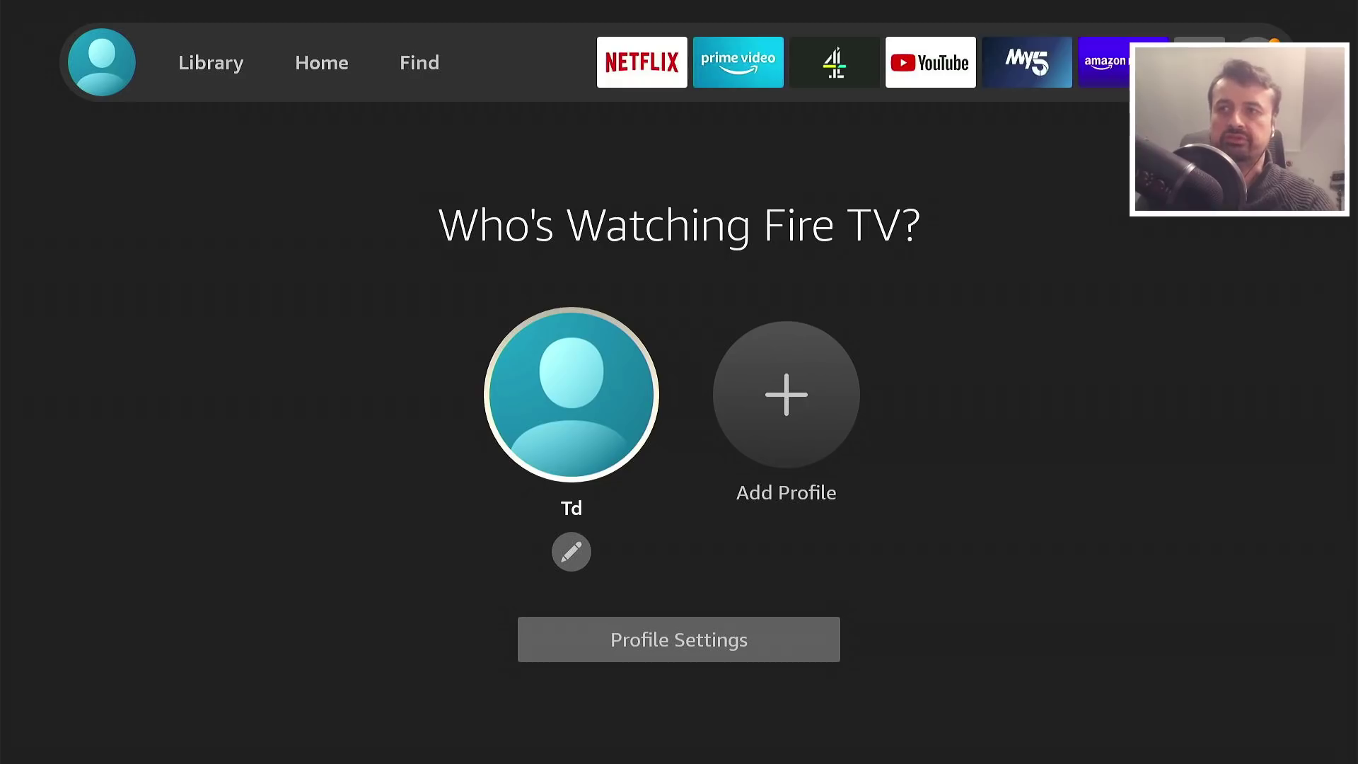
key(Right)
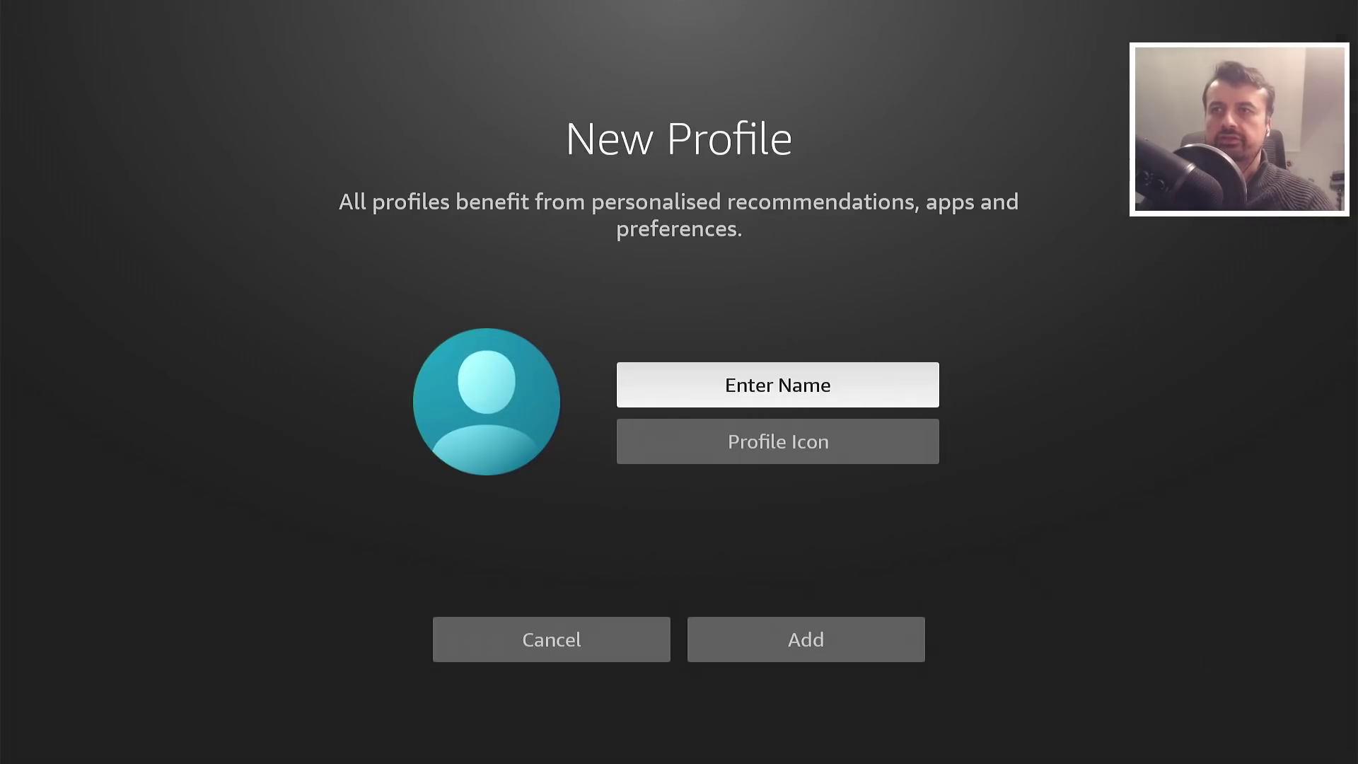
Step: Enter TDUK in capital letters as the new profile's name and confirm it
key(Return)
key(Down)
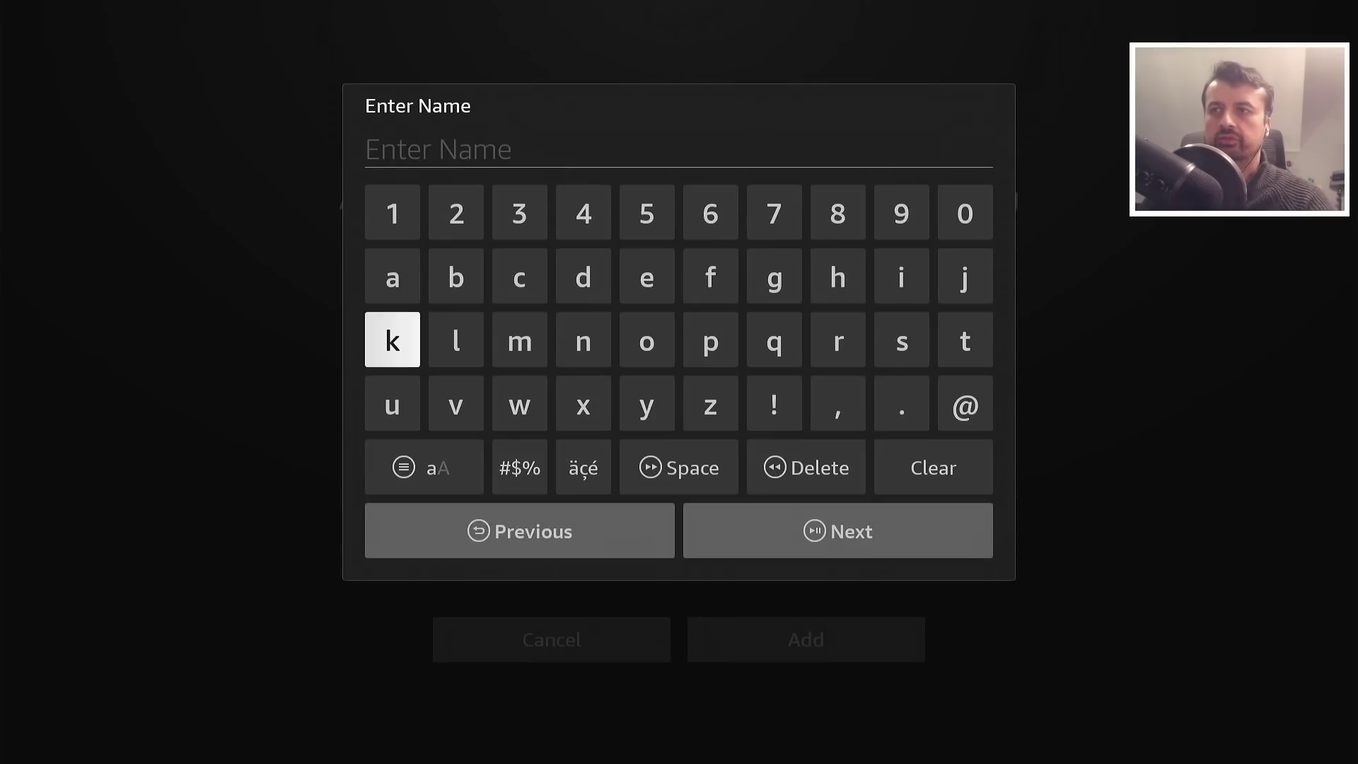
key(Down)
key(Down)
key(Return)
key(Up)
key(Left)
key(Left)
key(Up)
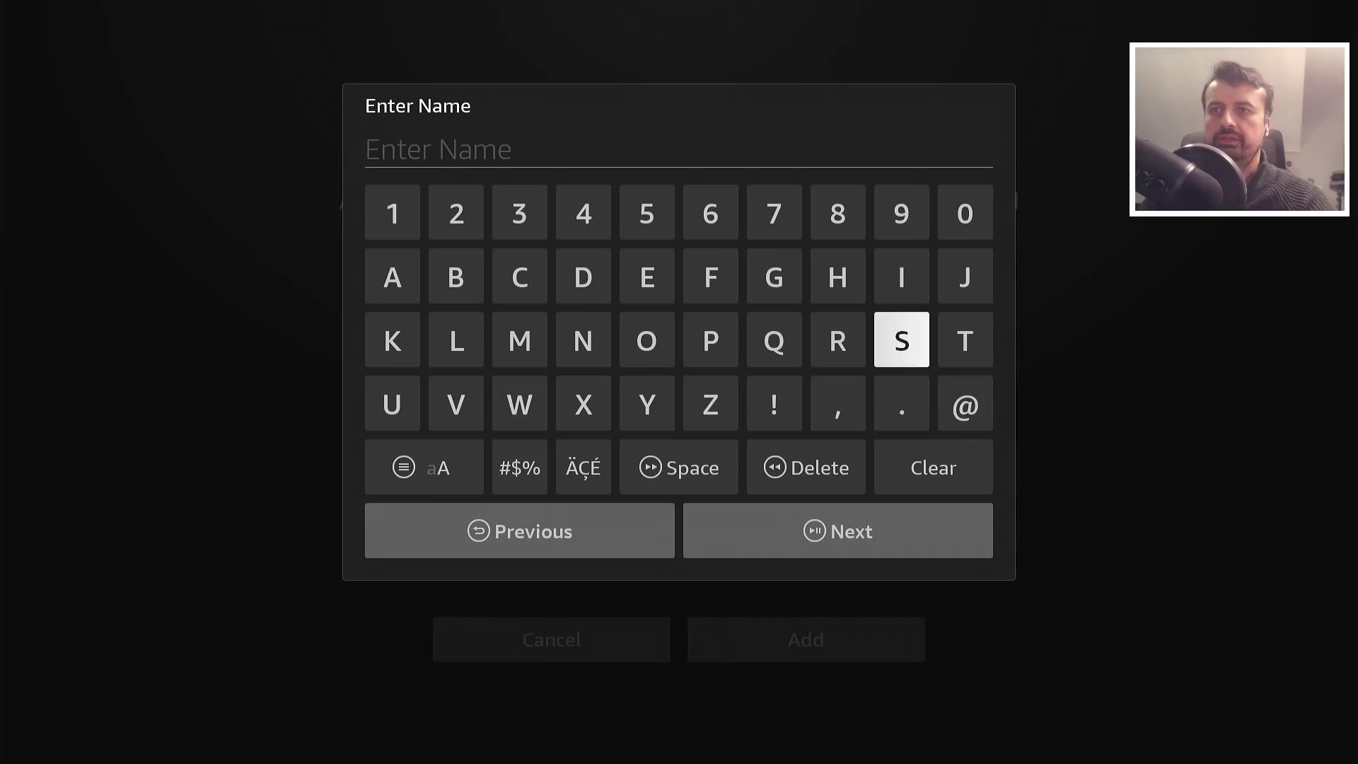
key(Right)
key(Return)
key(Right)
key(Right)
key(Right)
key(Right)
key(Up)
key(Return)
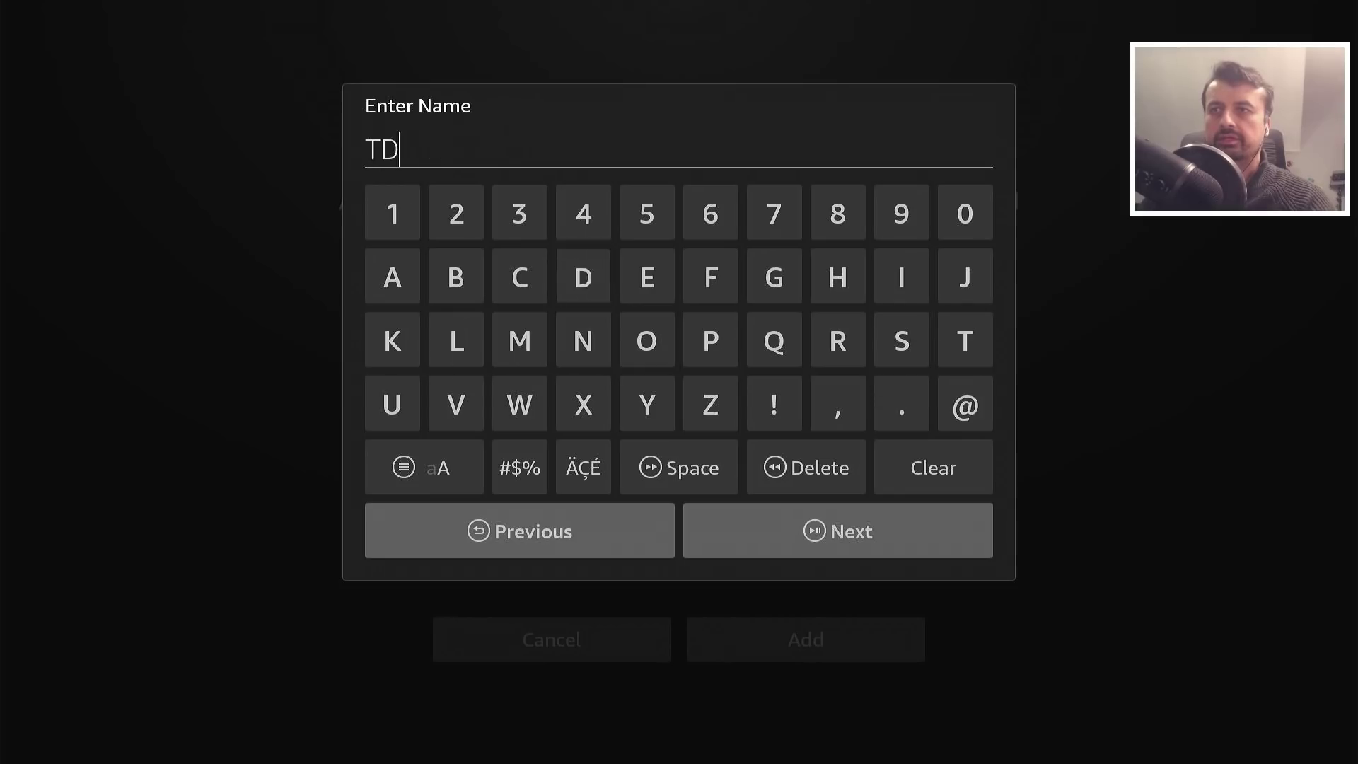
key(Down)
key(Down)
key(Left)
key(Left)
key(Left)
key(Return)
key(Up)
key(Return)
key(Down)
key(Down)
key(Down)
key(Right)
key(Return)
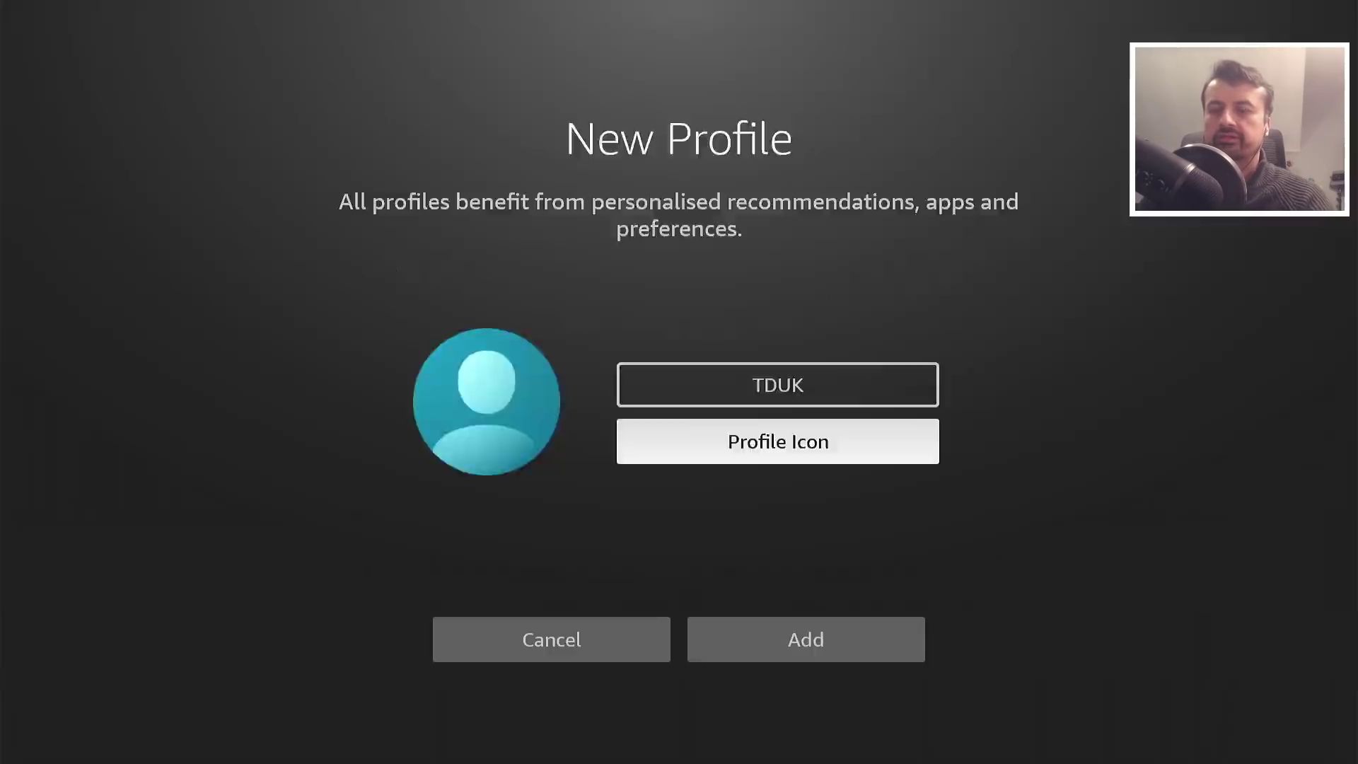
Step: Choose the ninja picture as the profile icon and add the new profile
key(Down)
key(Up)
key(Return)
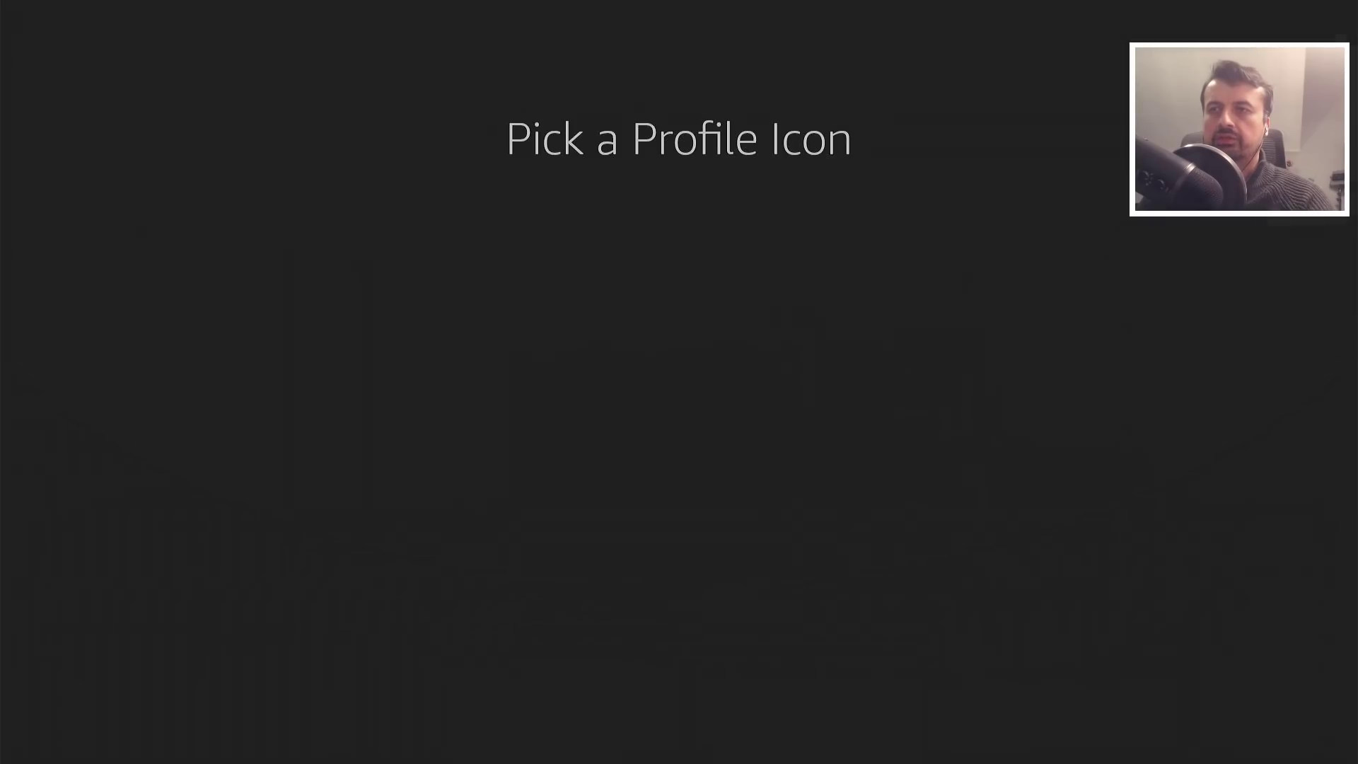
key(Down)
key(Down)
key(Right)
key(Right)
key(Right)
key(Right)
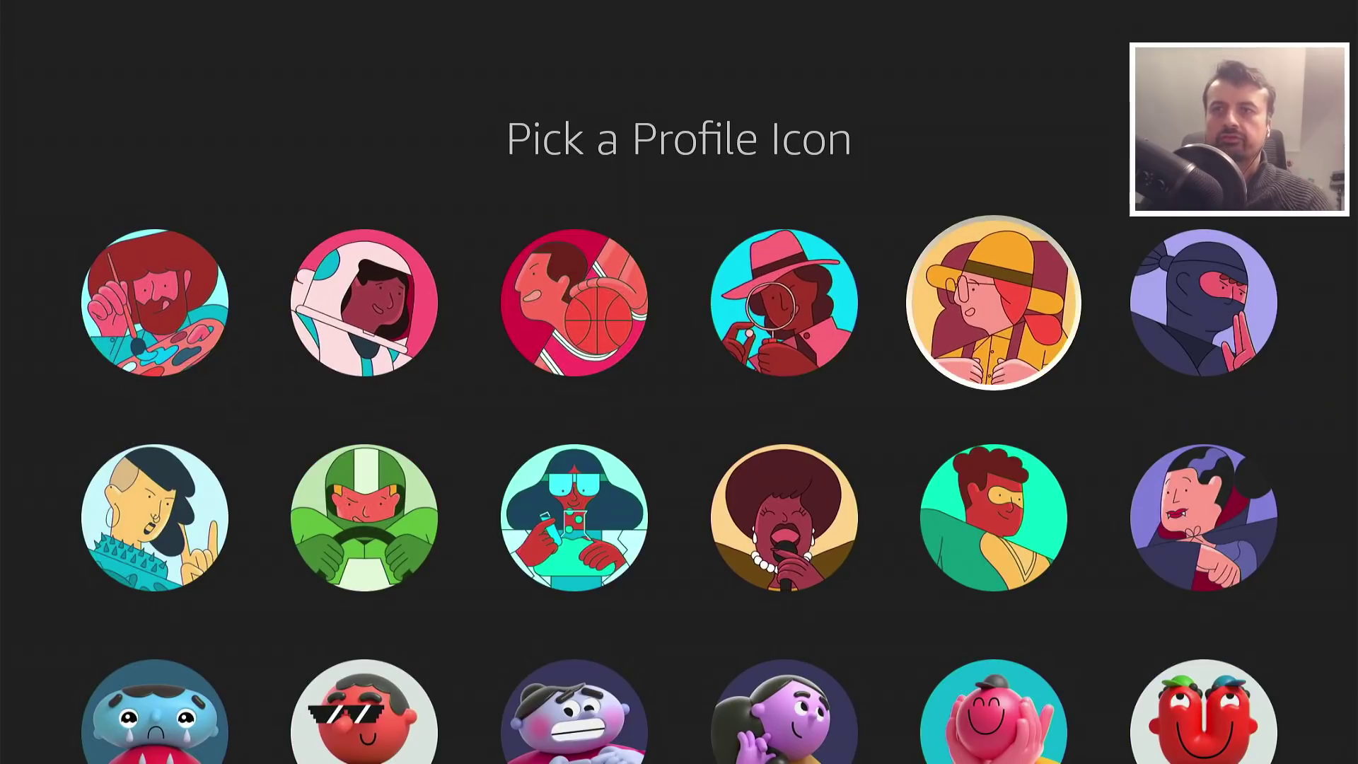
key(Right)
key(Return)
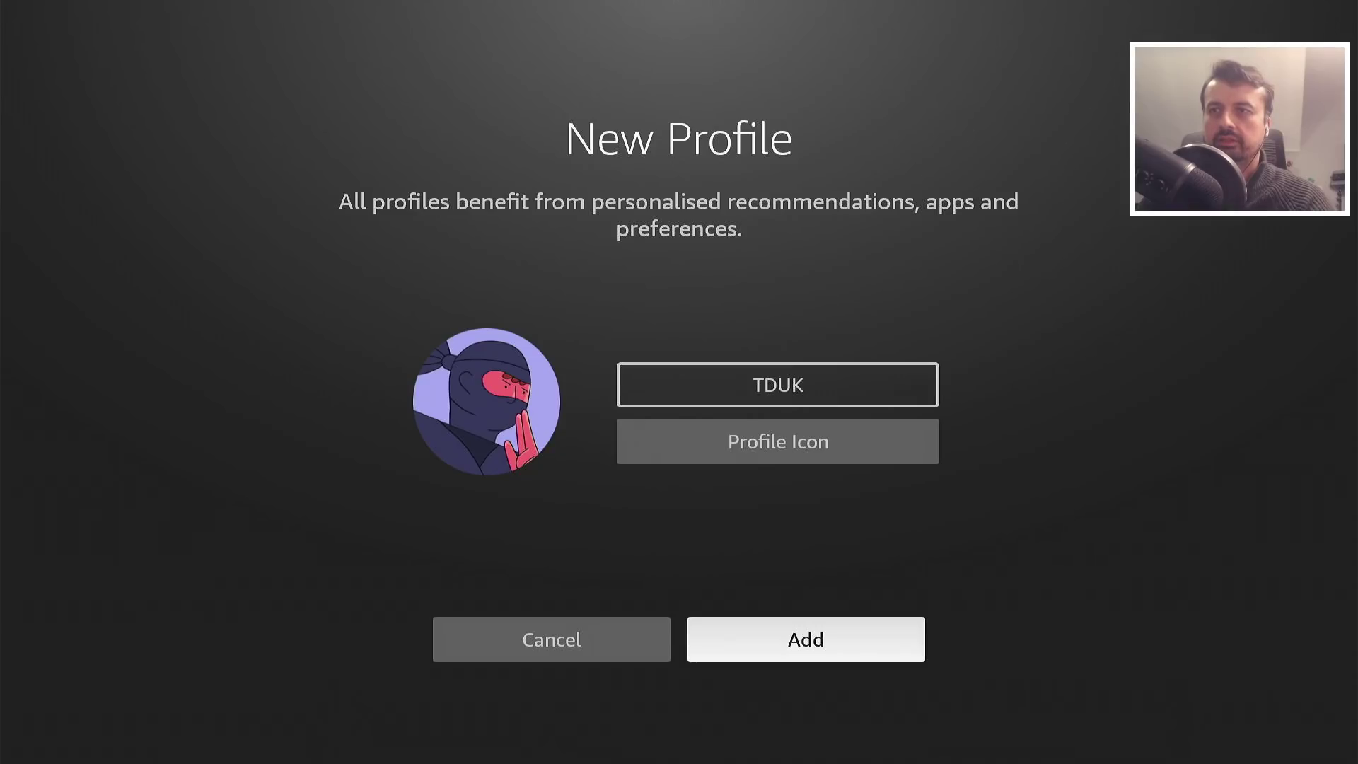
key(Left)
key(Right)
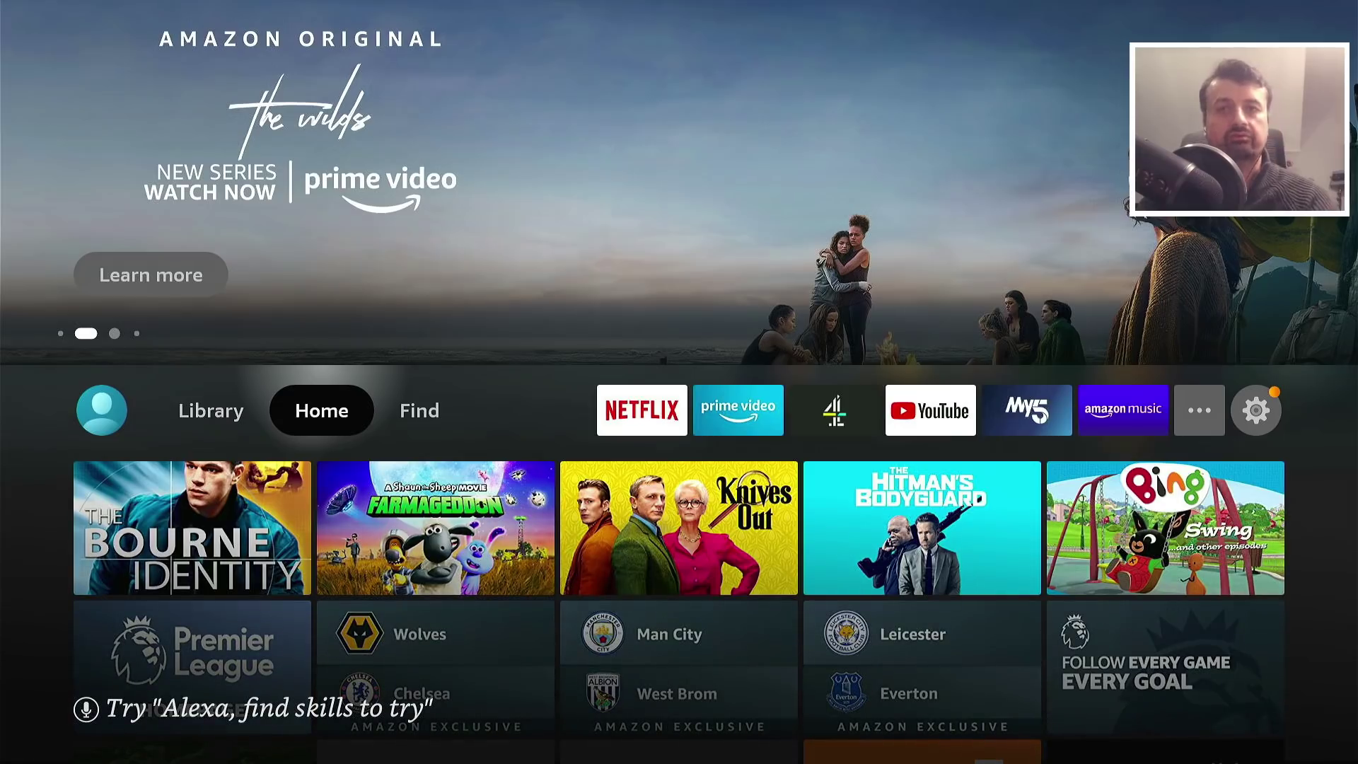
Step: Switch from the default profile to the TDUK profile
key(Left)
key(Left)
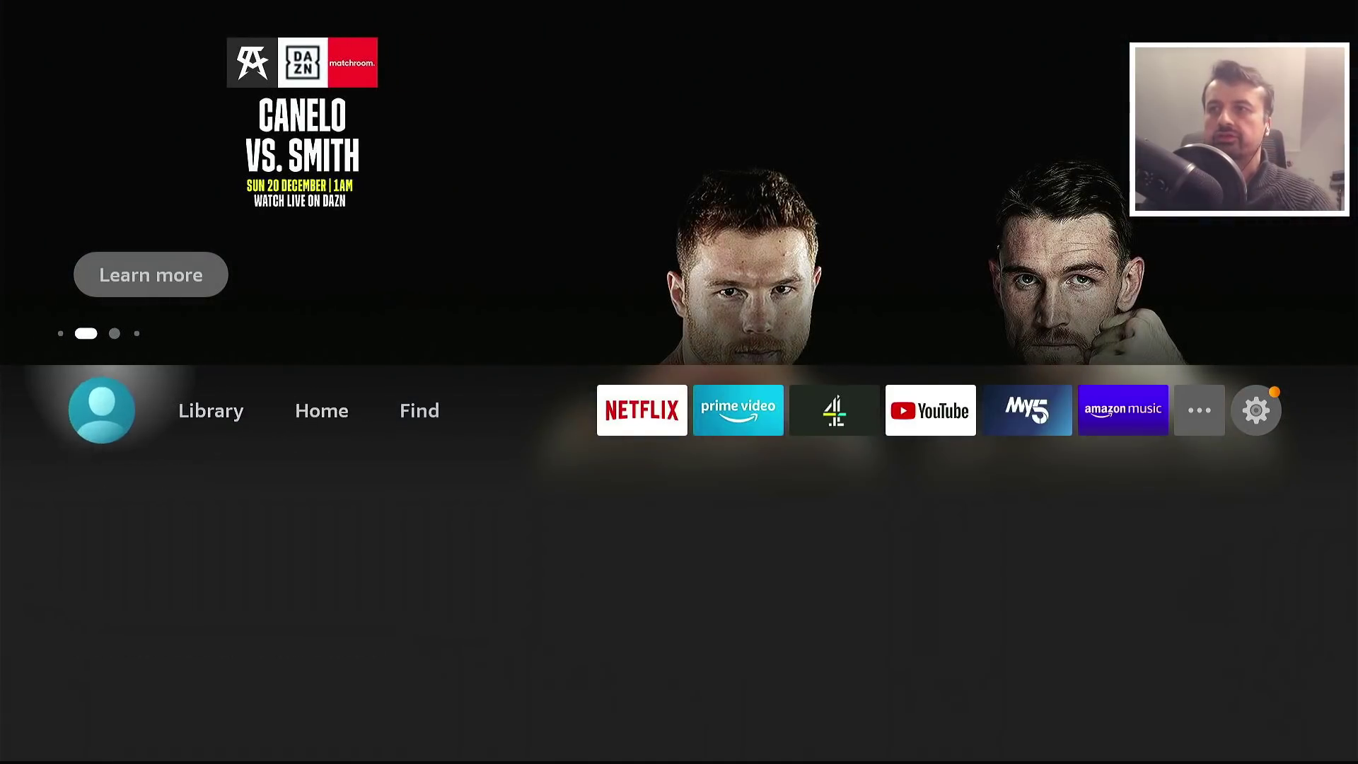
key(Down)
key(Right)
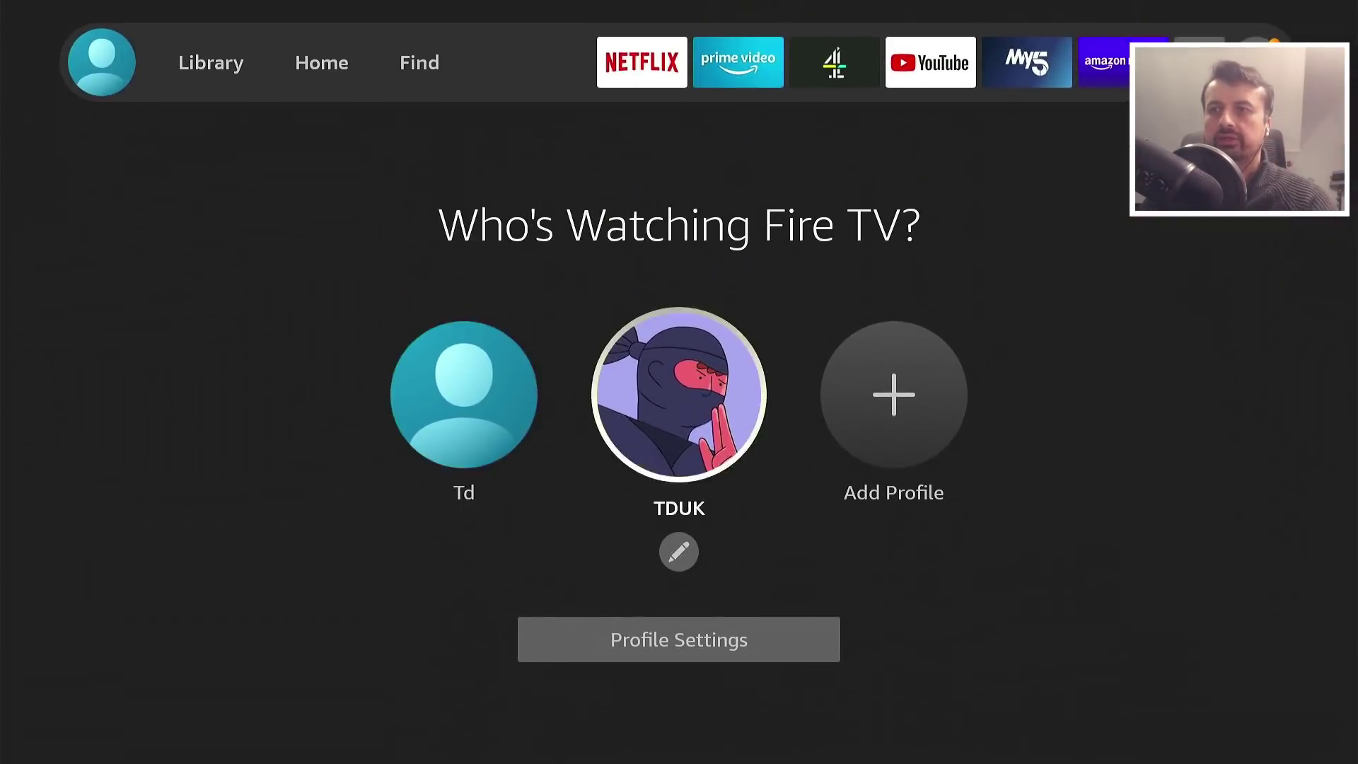
key(Return)
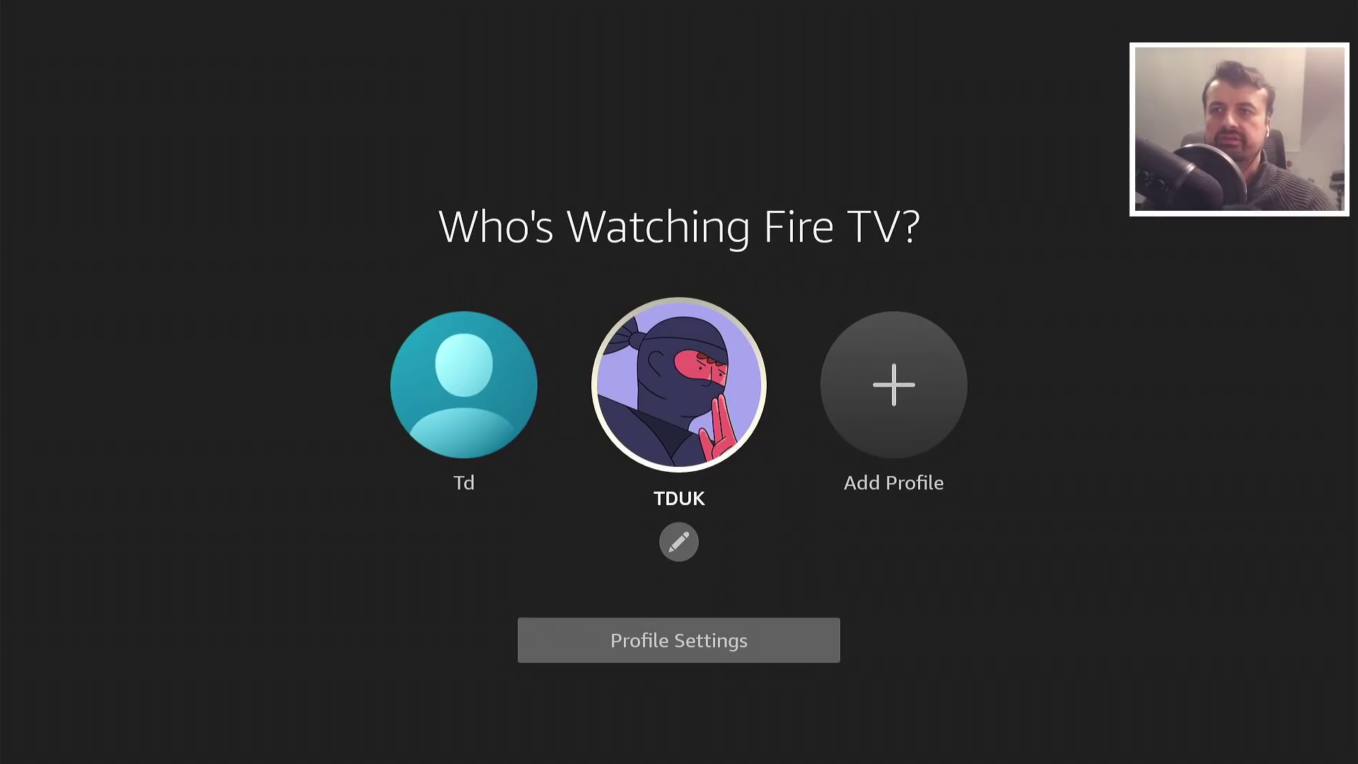
key(Return)
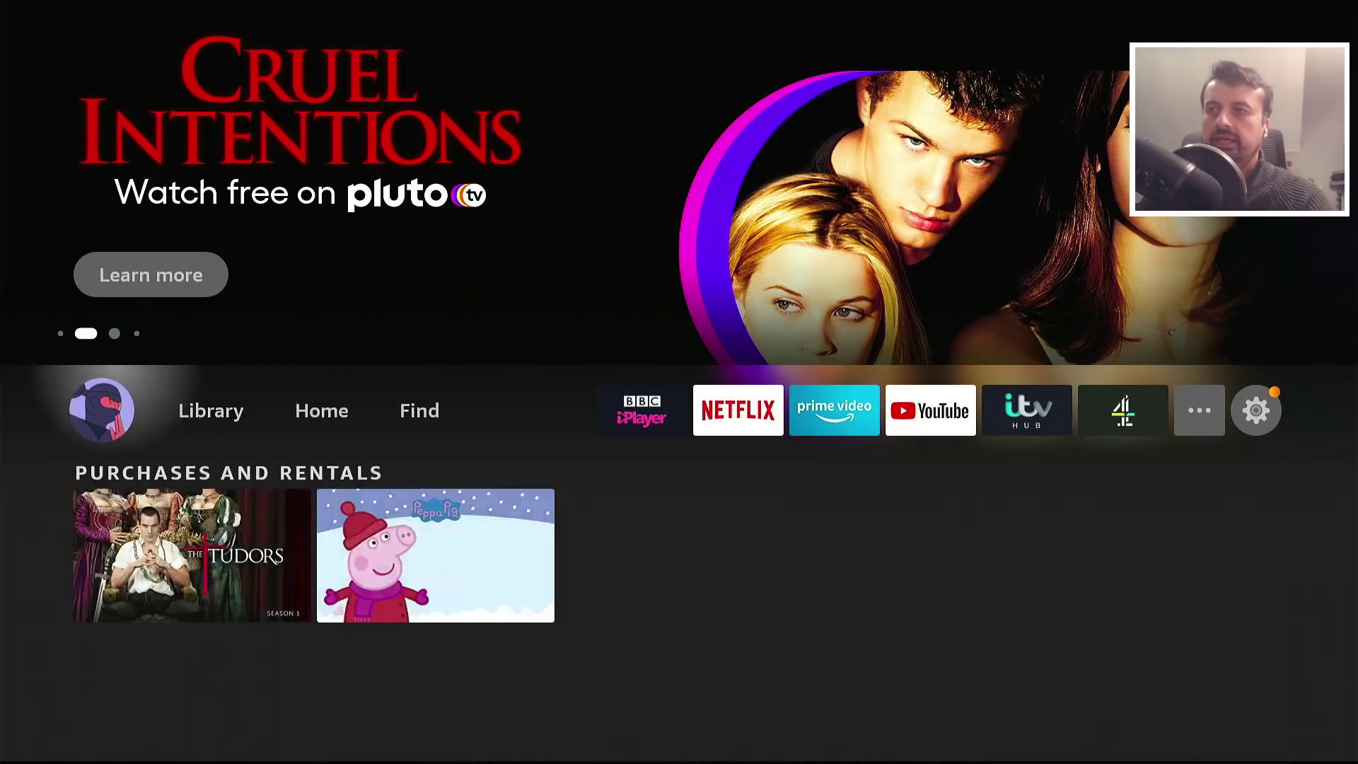
Step: Look over the TDUK profile's library and browse the Home page's content rows down to the recommended apps
key(Left)
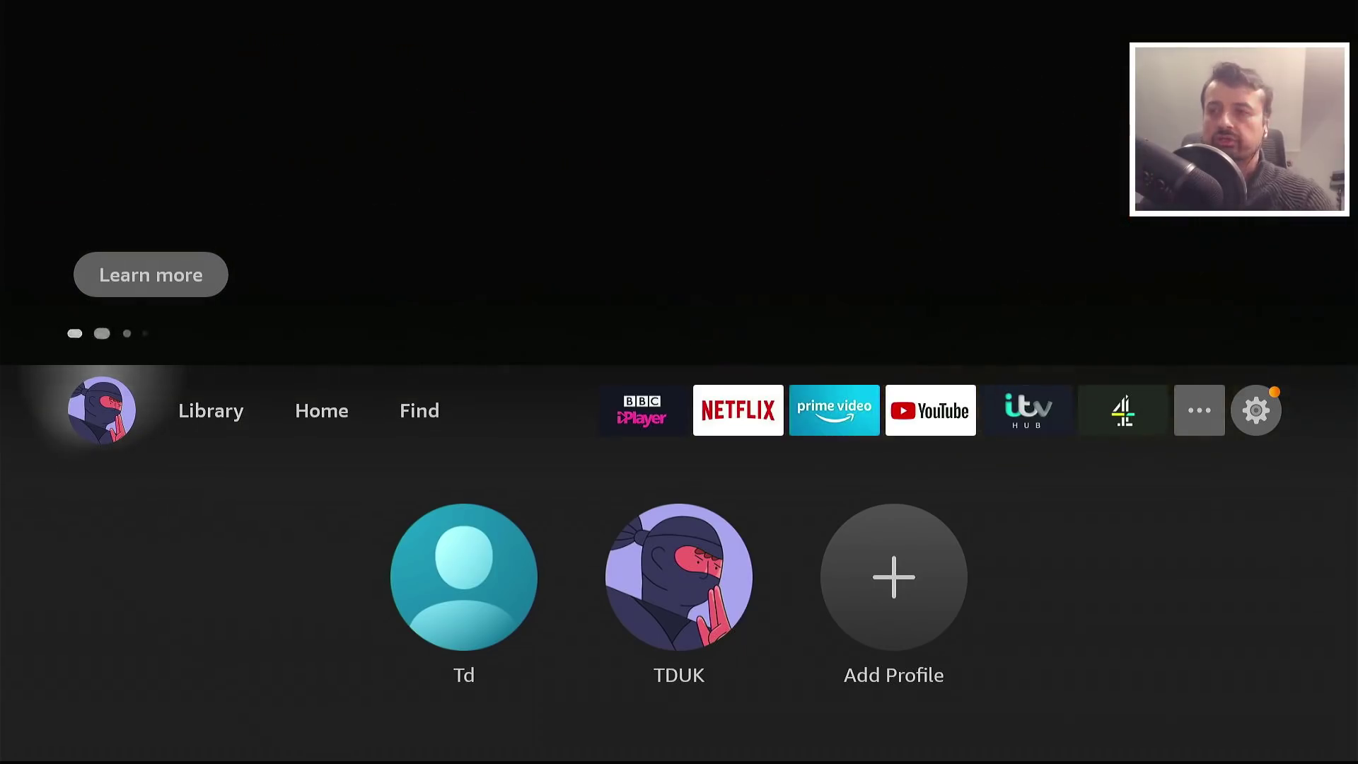
key(Right)
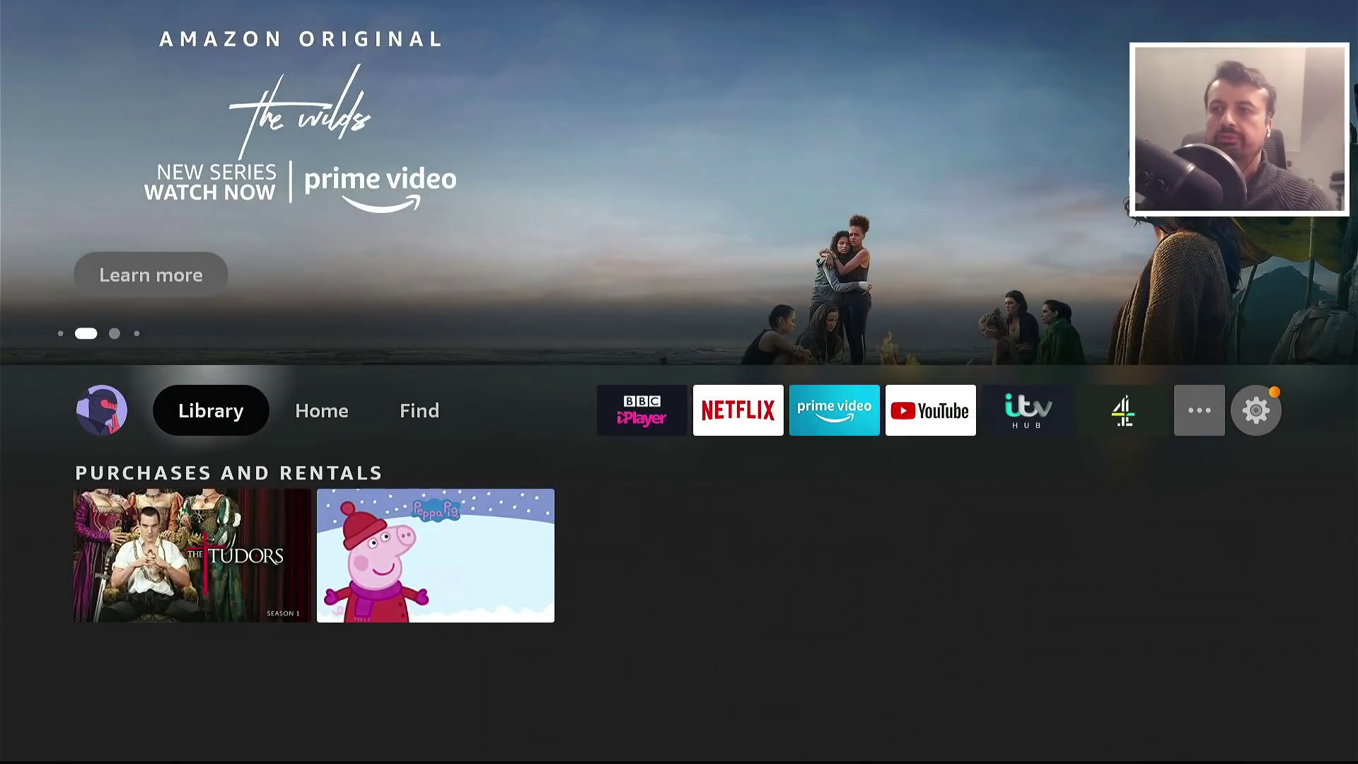
key(Right)
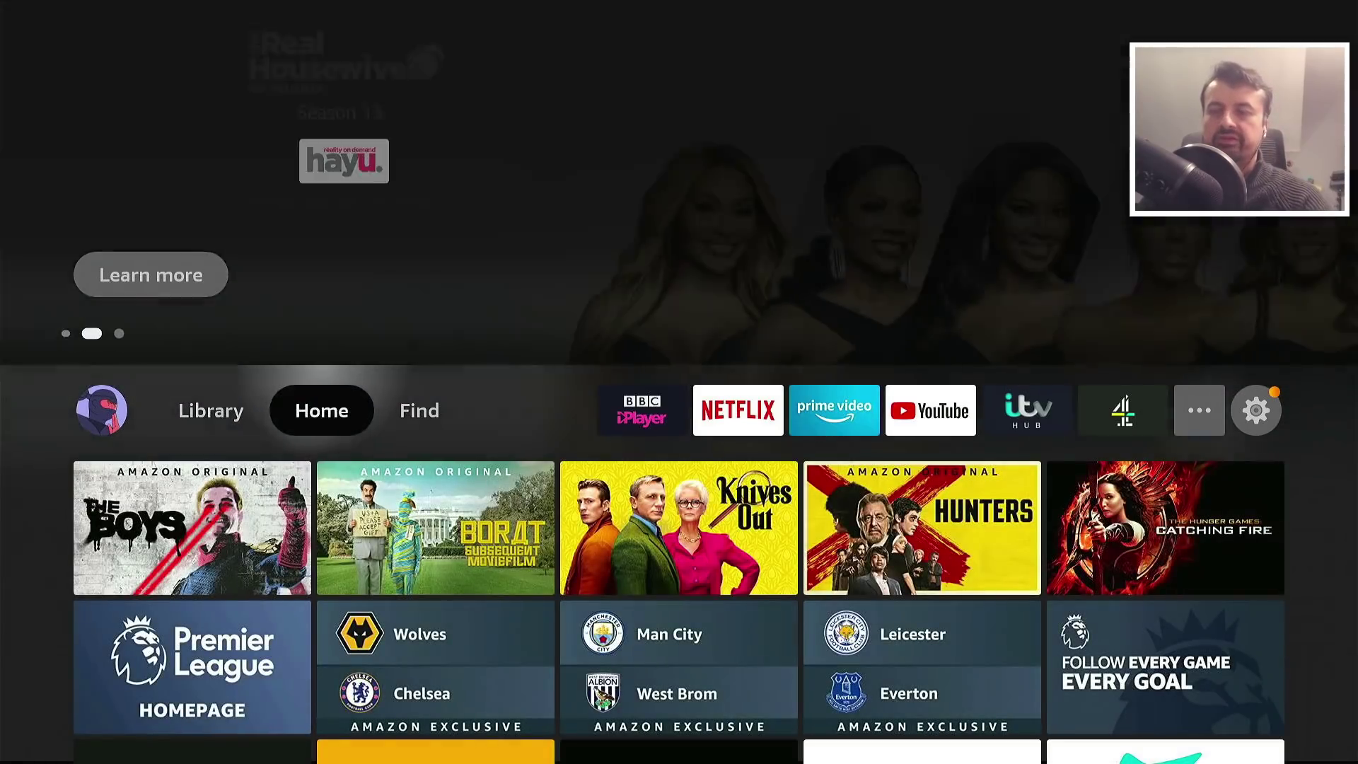
key(Down)
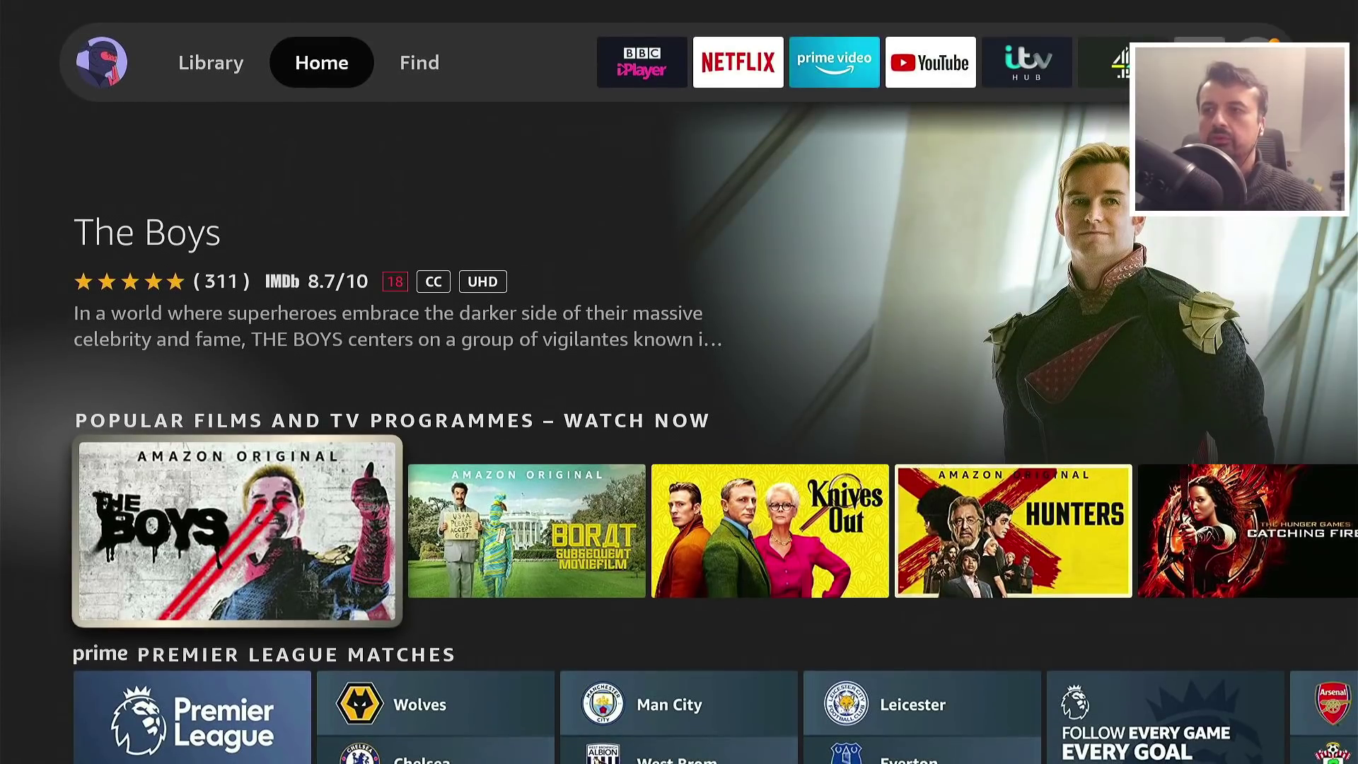
key(Down)
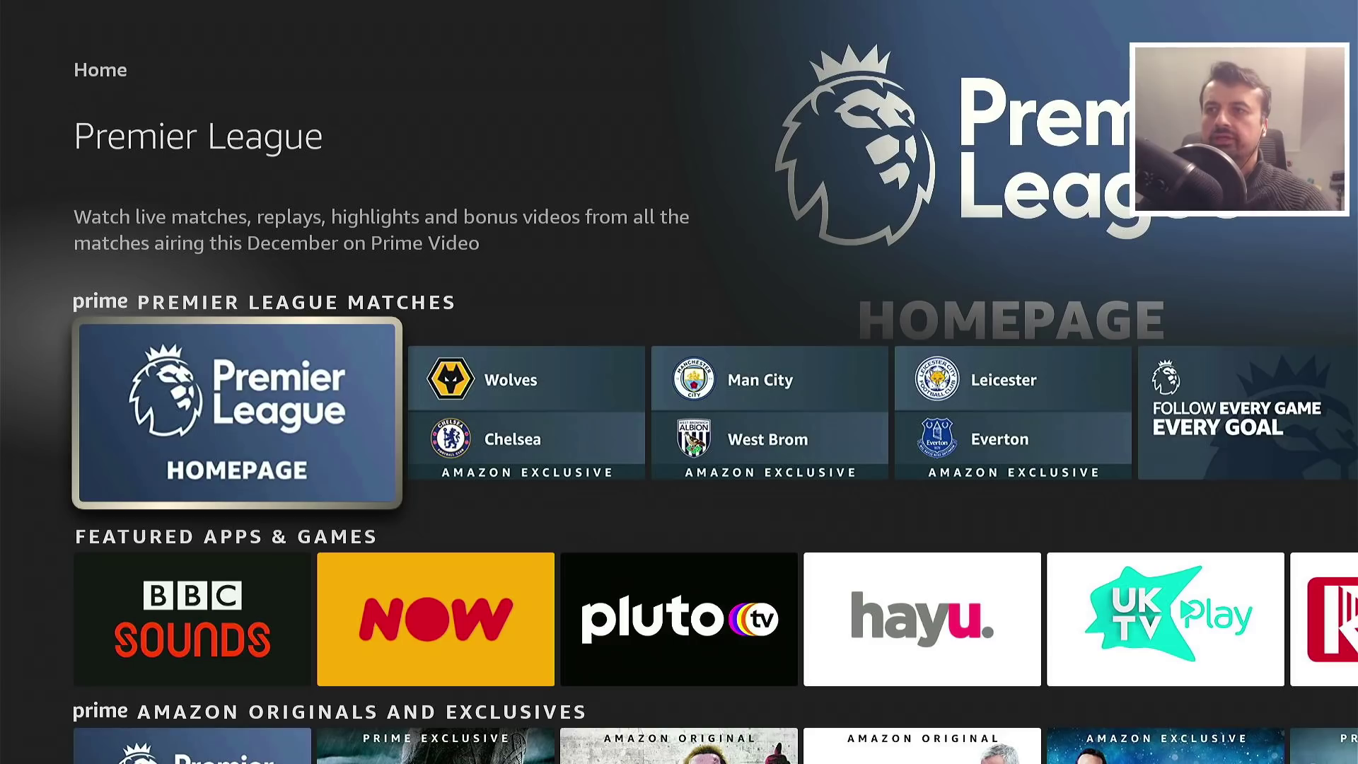
key(Down)
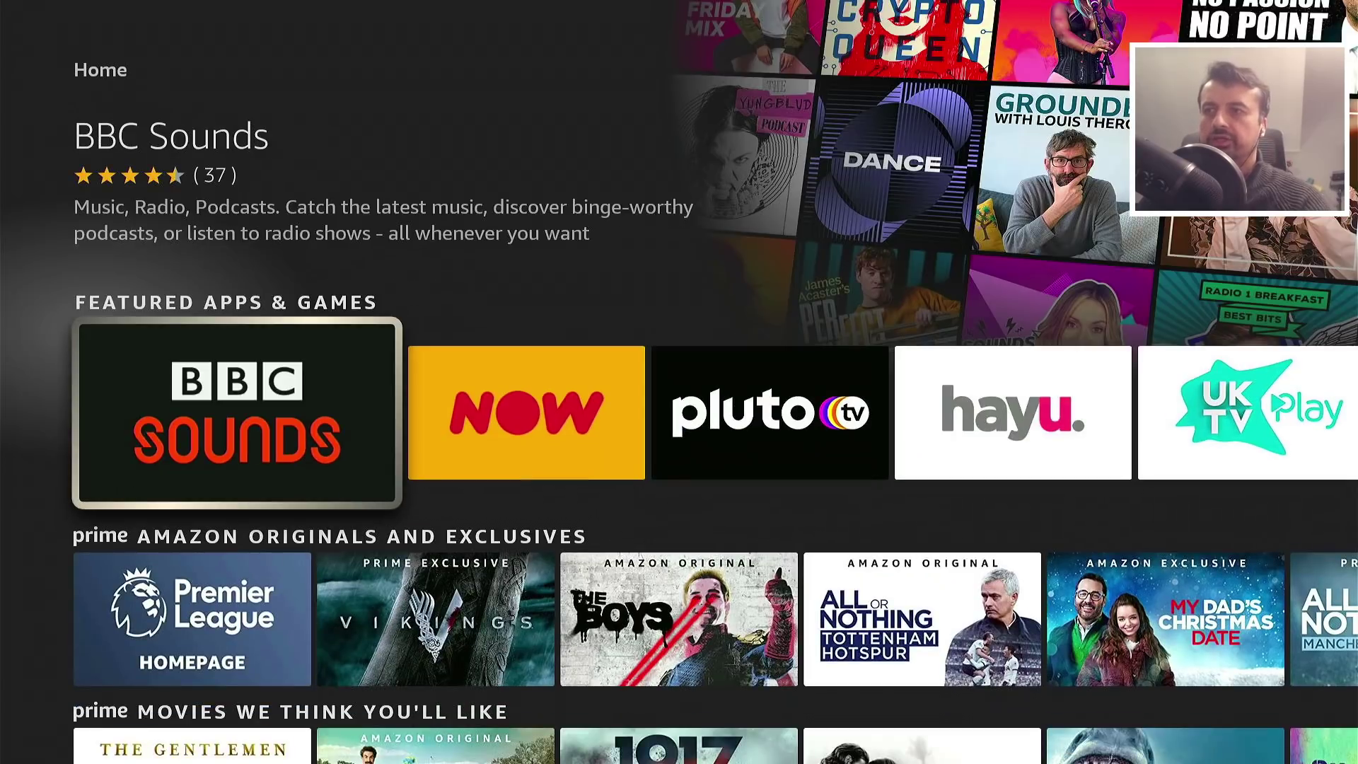
key(Down)
key(Down)
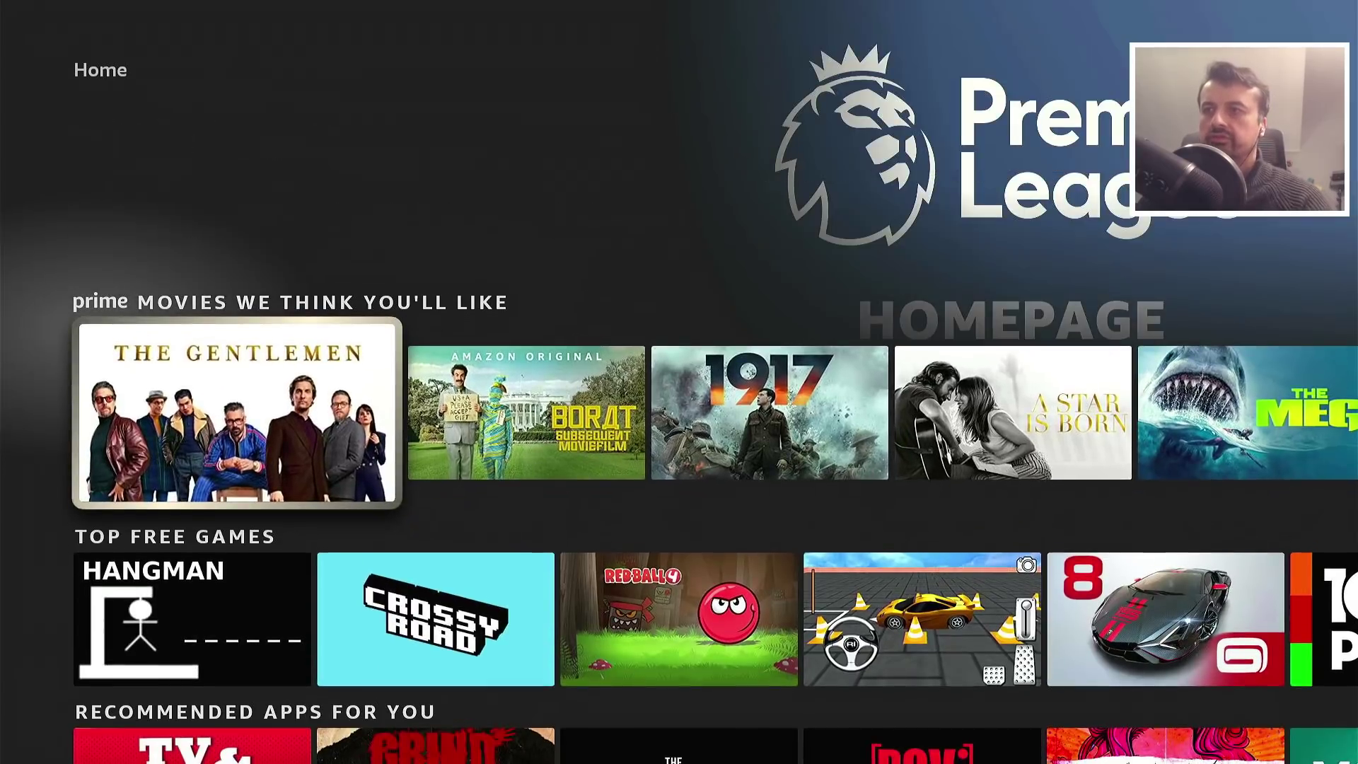
key(Down)
key(Down)
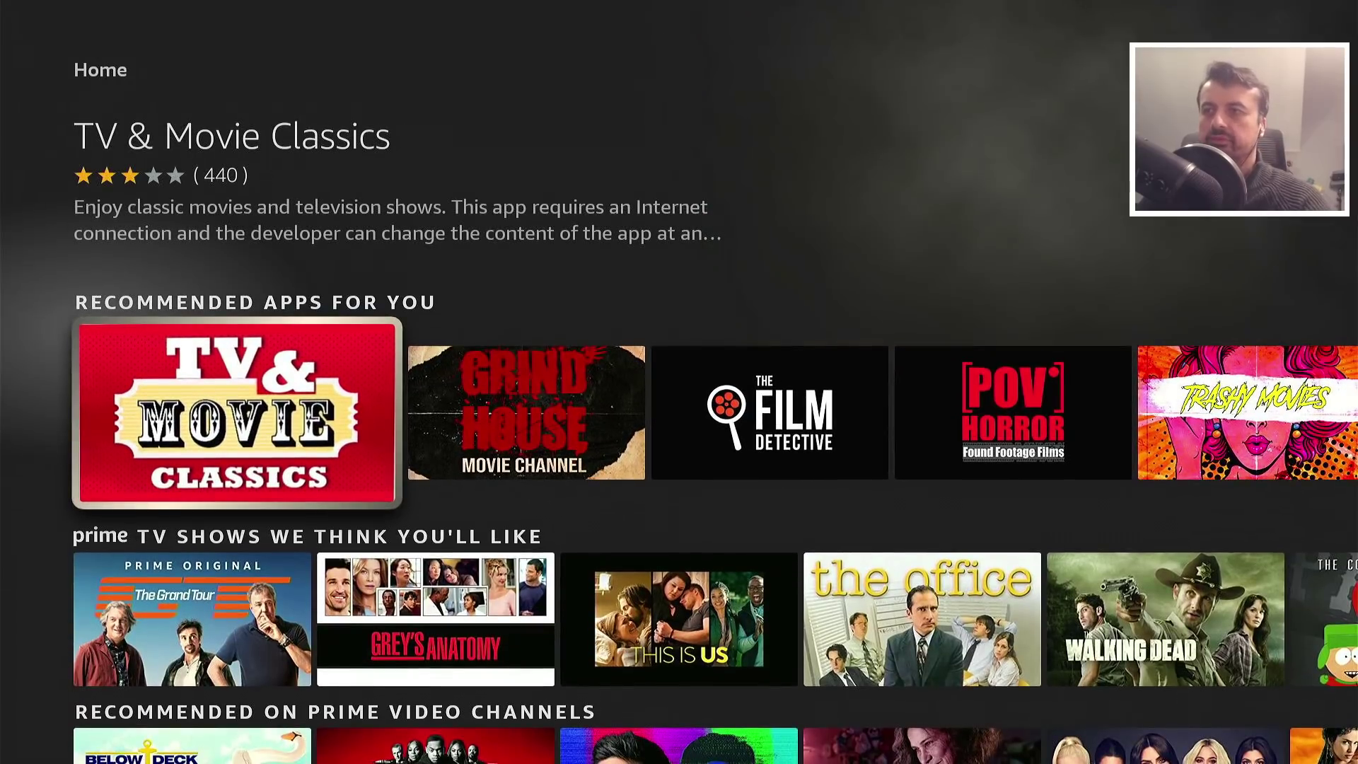
key(Escape)
Step: Look at the search screen in the Find section and return to its category overview
key(Right)
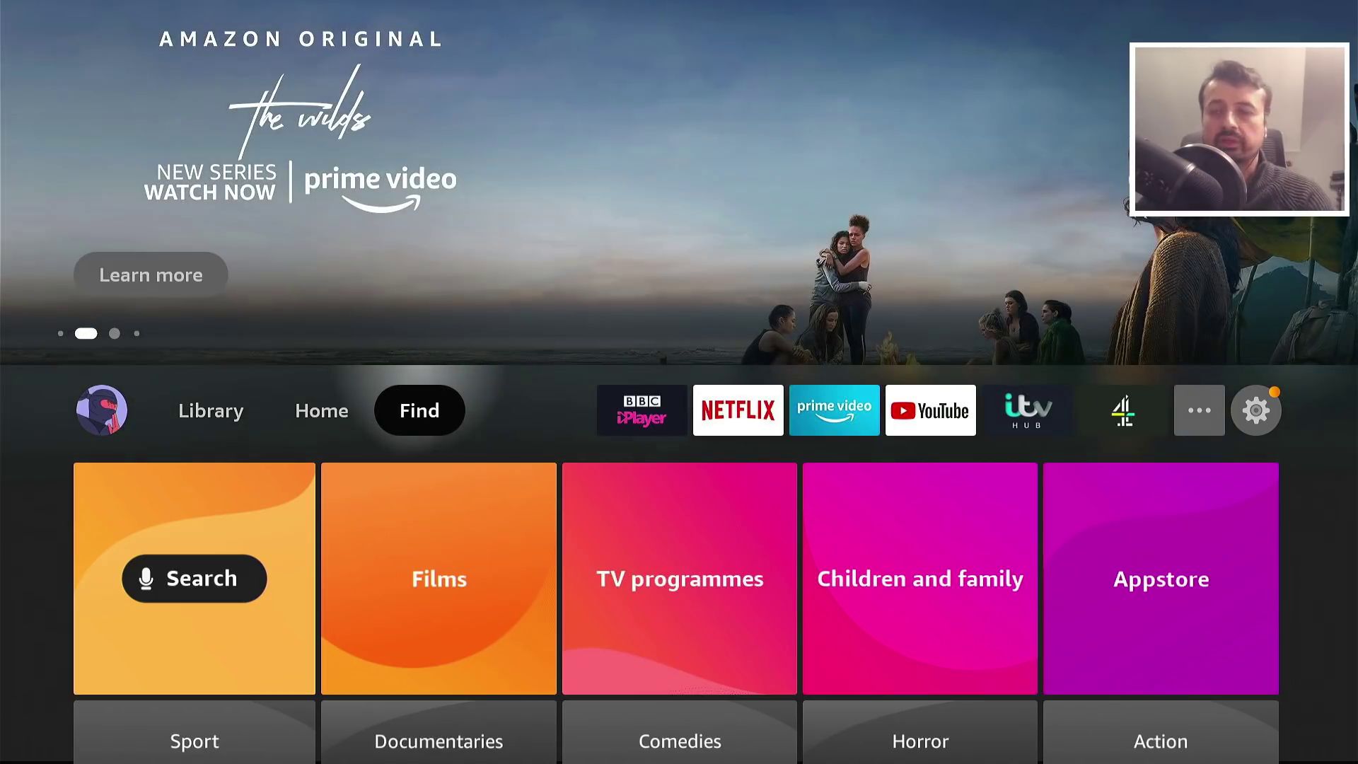
key(Down)
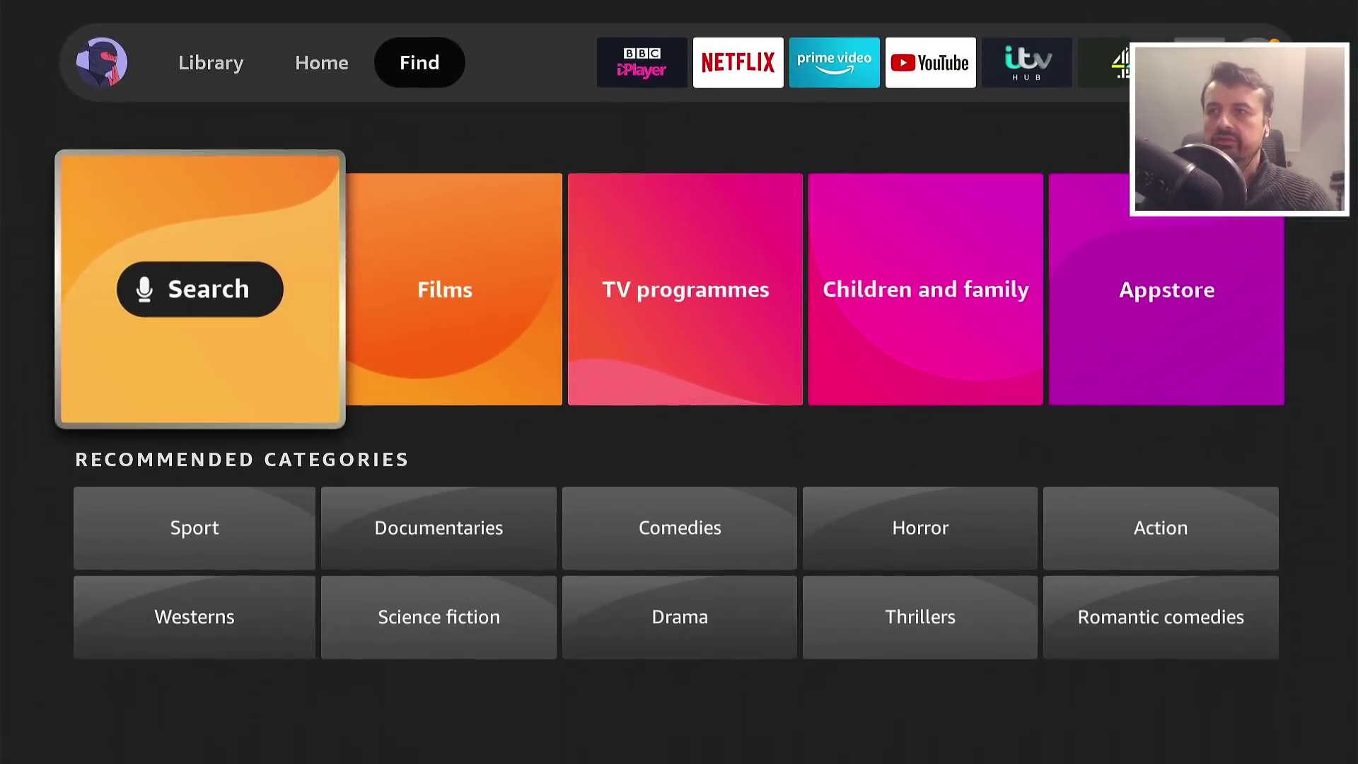
key(Return)
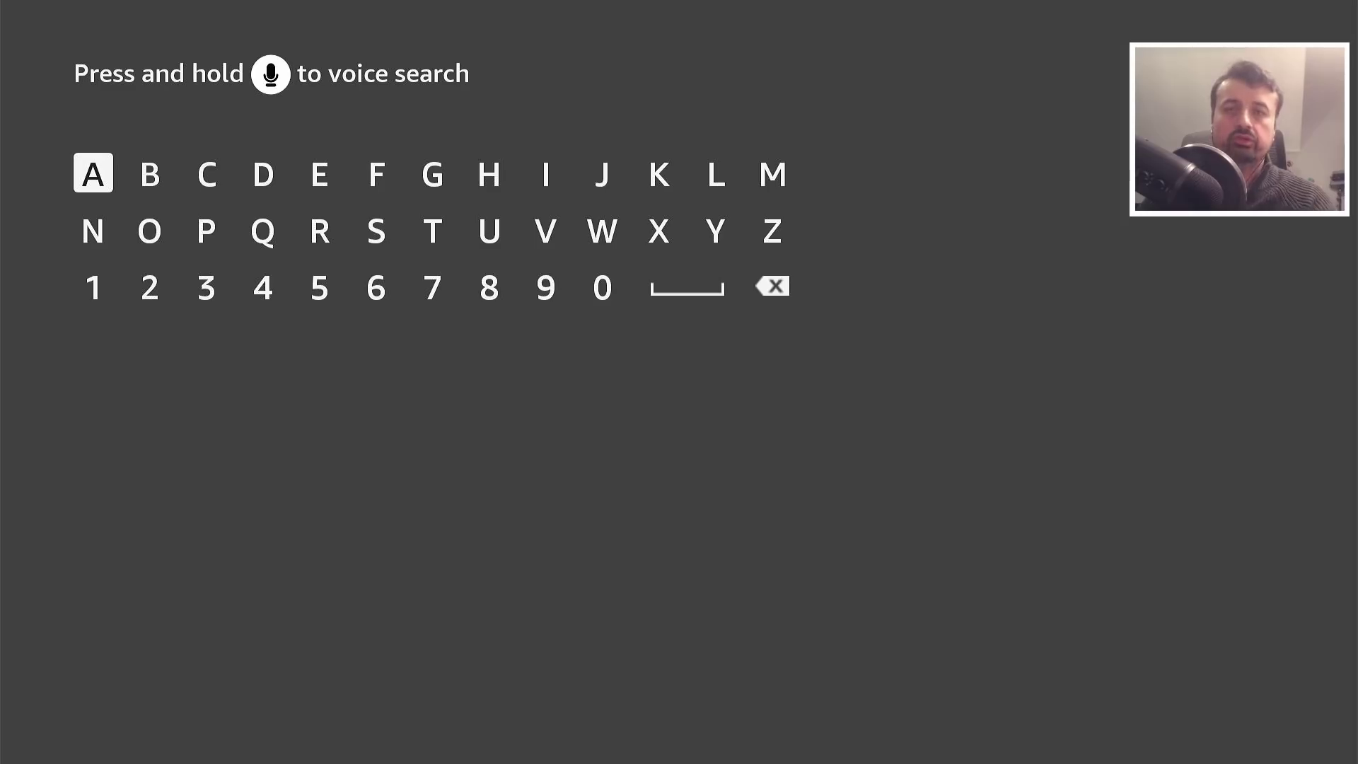
key(Escape)
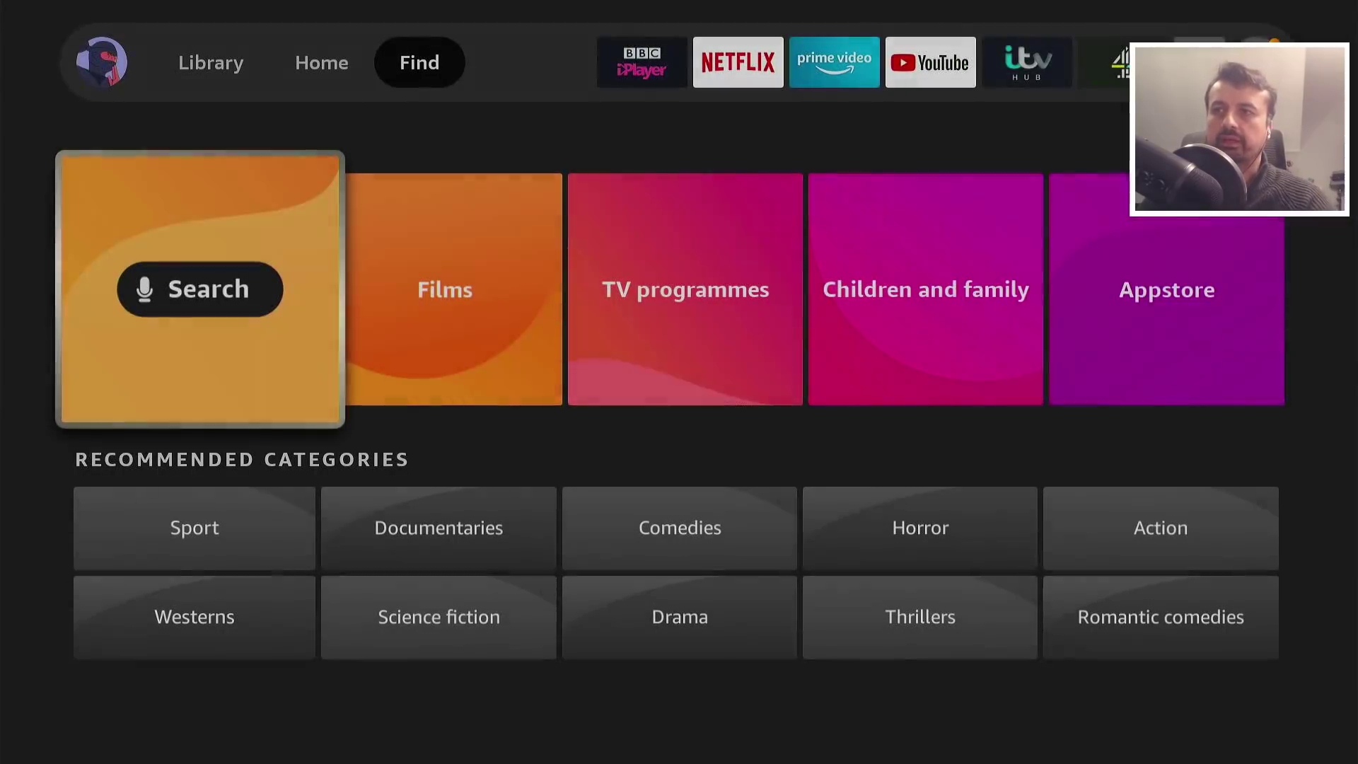
Step: Open the Children and family category from the Find section
key(Right)
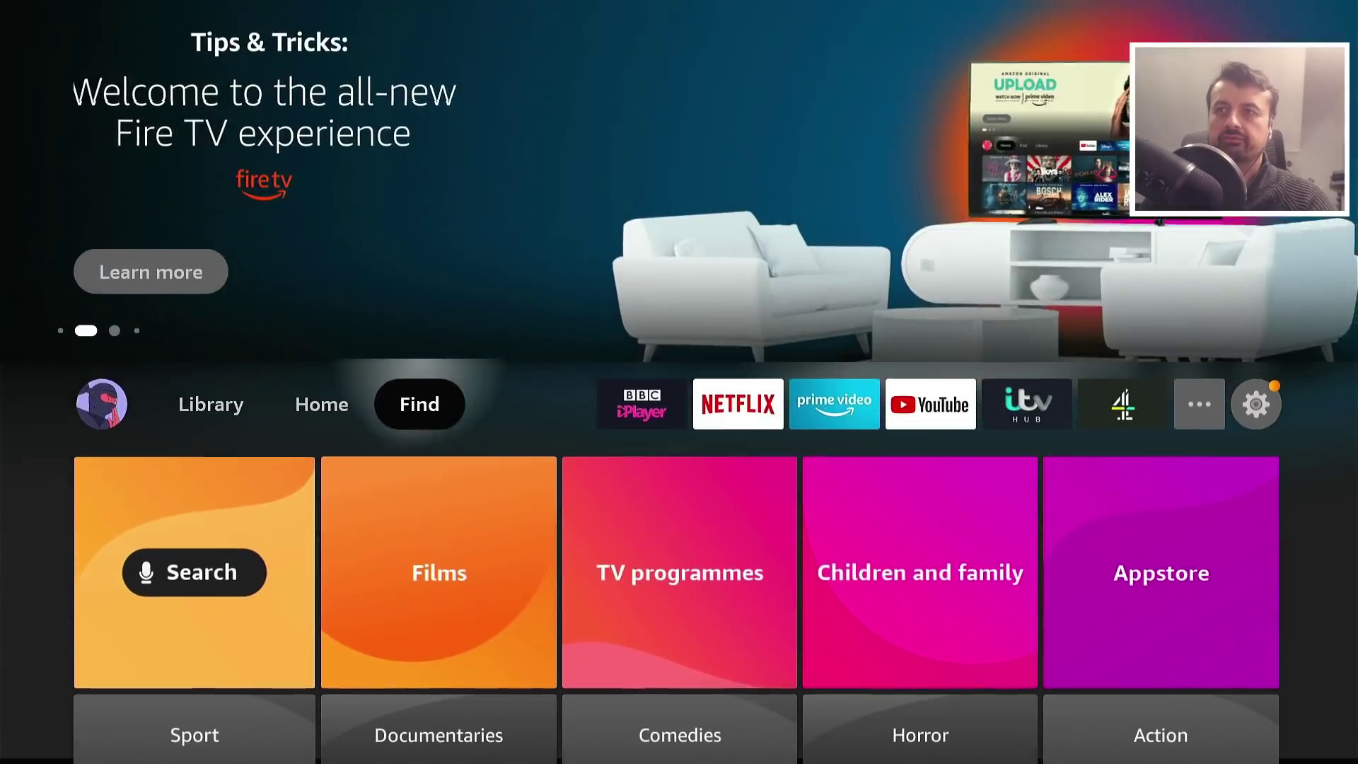
key(Right)
key(Right)
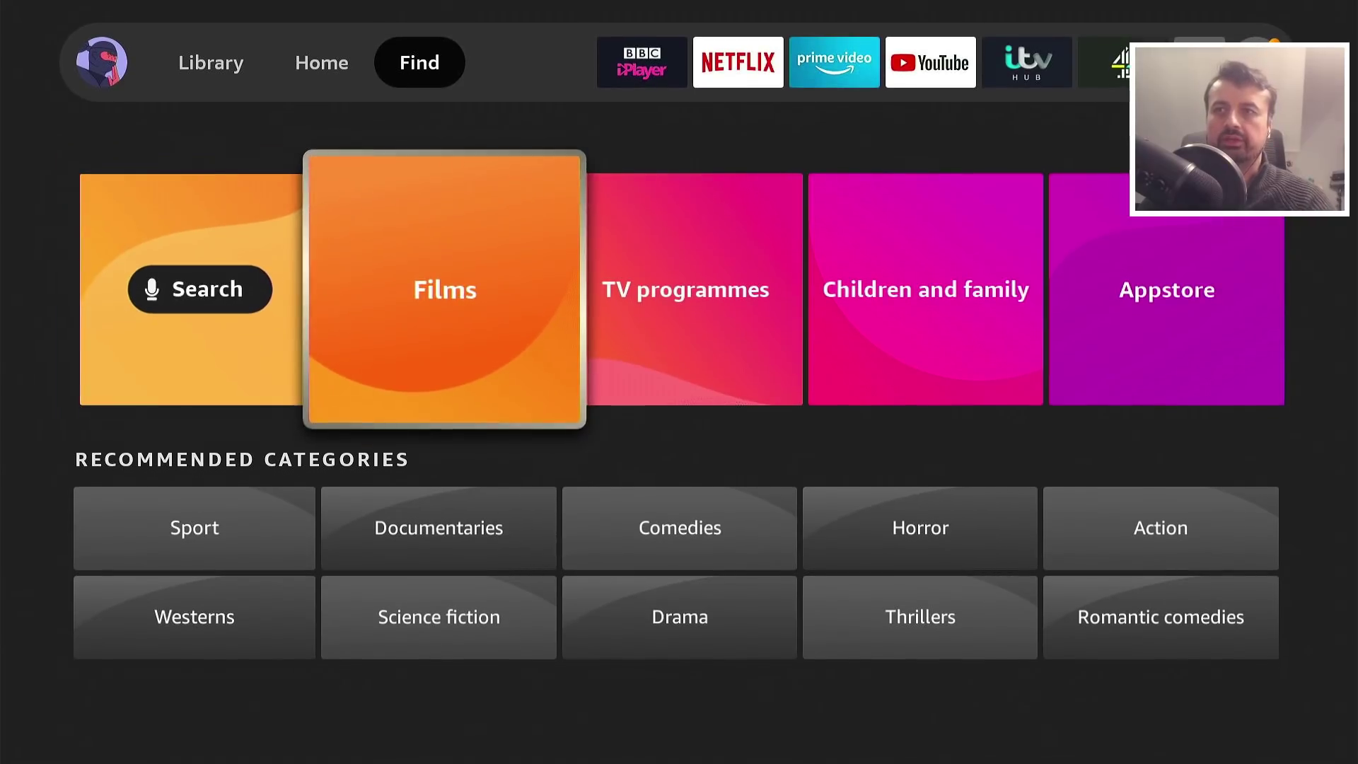
key(Right)
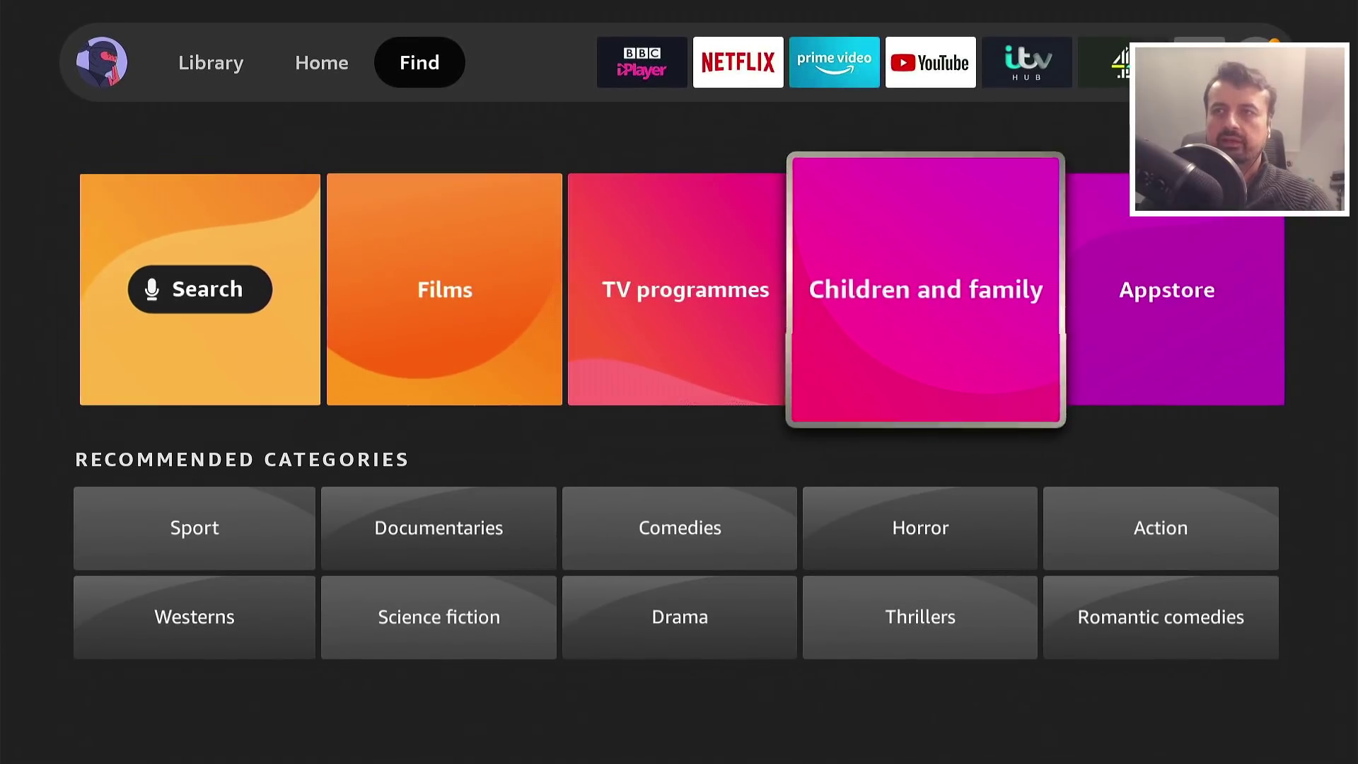
key(Return)
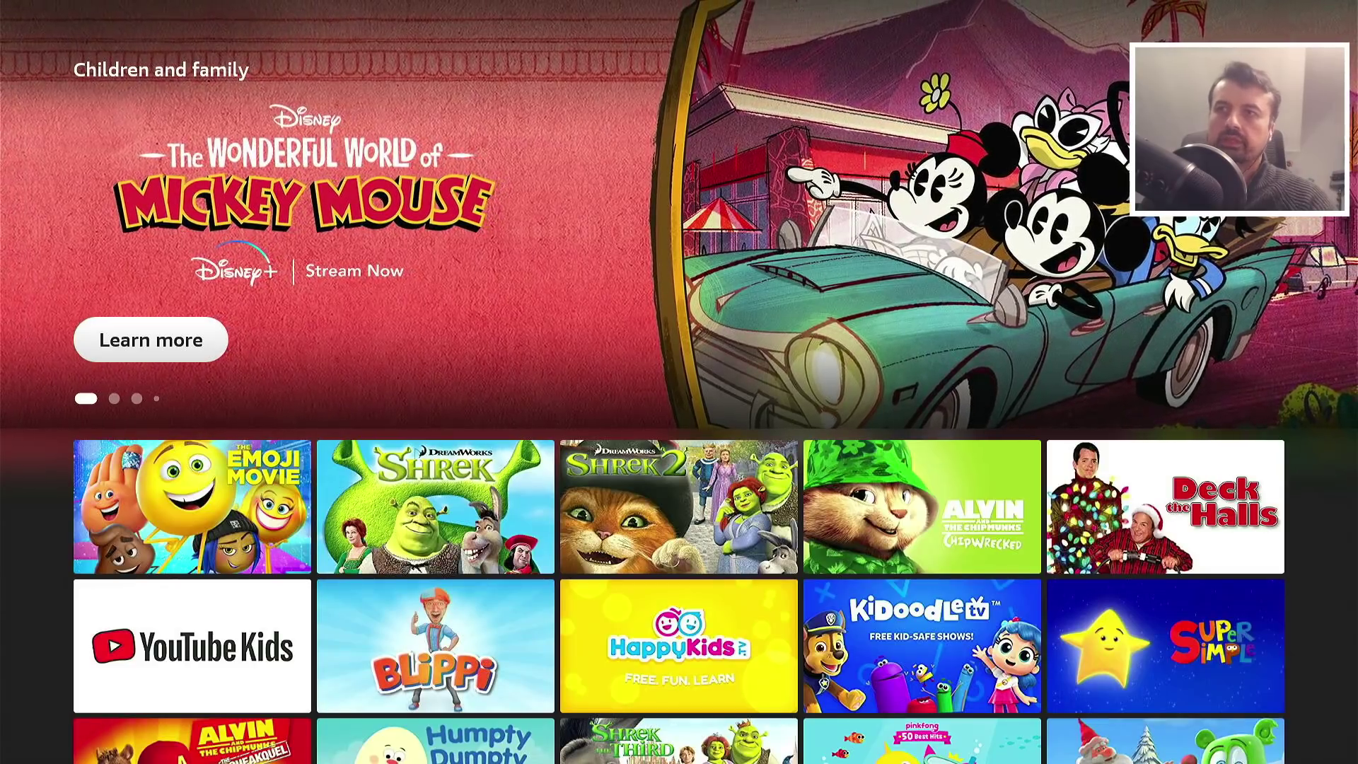
Step: Browse the Children and family rows down to the most-popular TV for kids, and leave the category
key(Down)
key(Down)
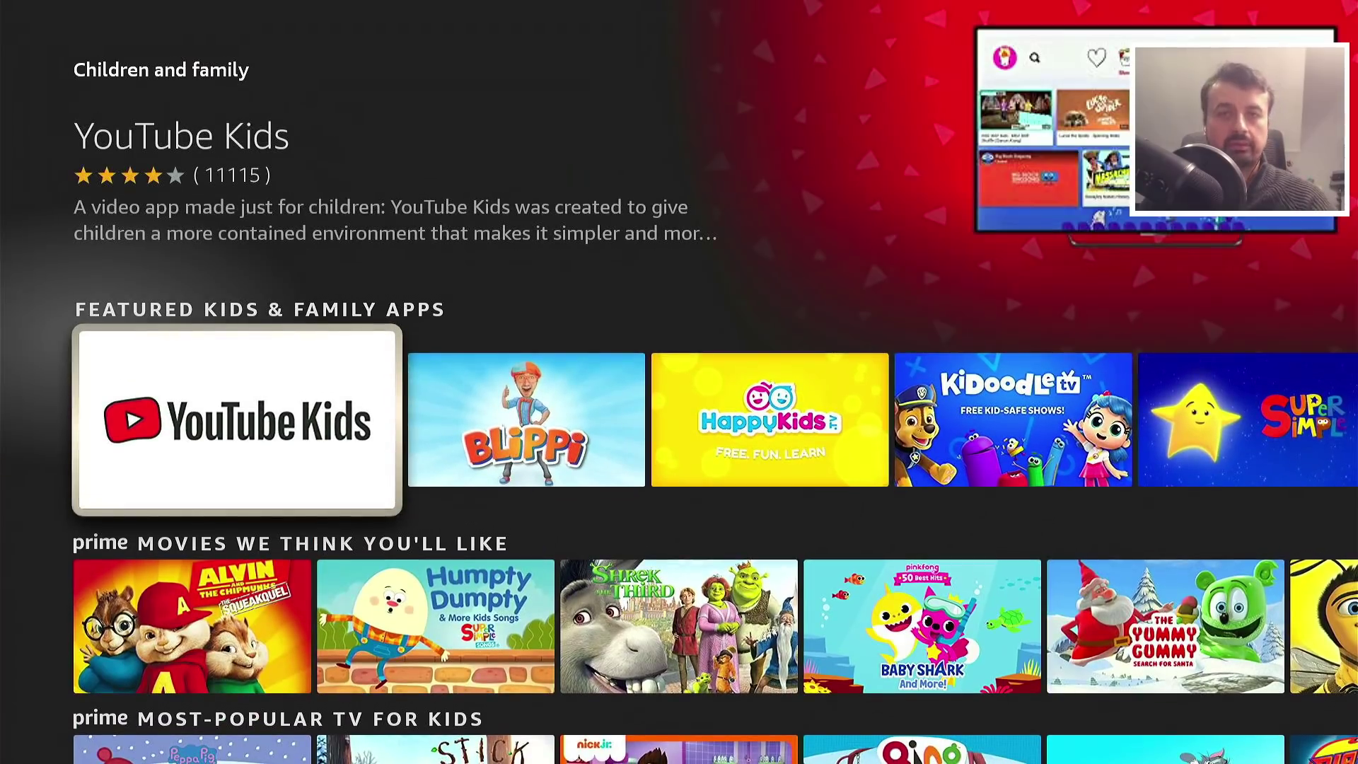
key(Down)
key(Down)
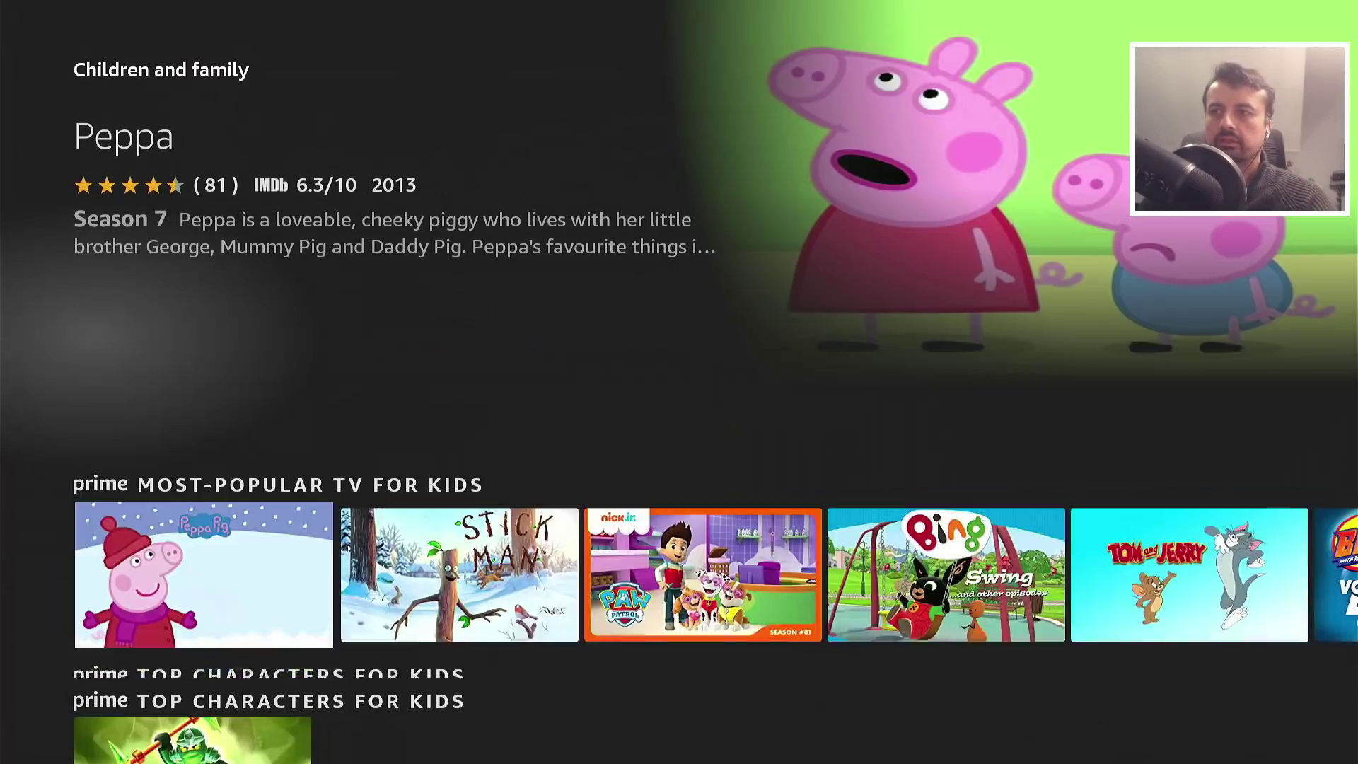
key(Up)
key(Up)
key(Up)
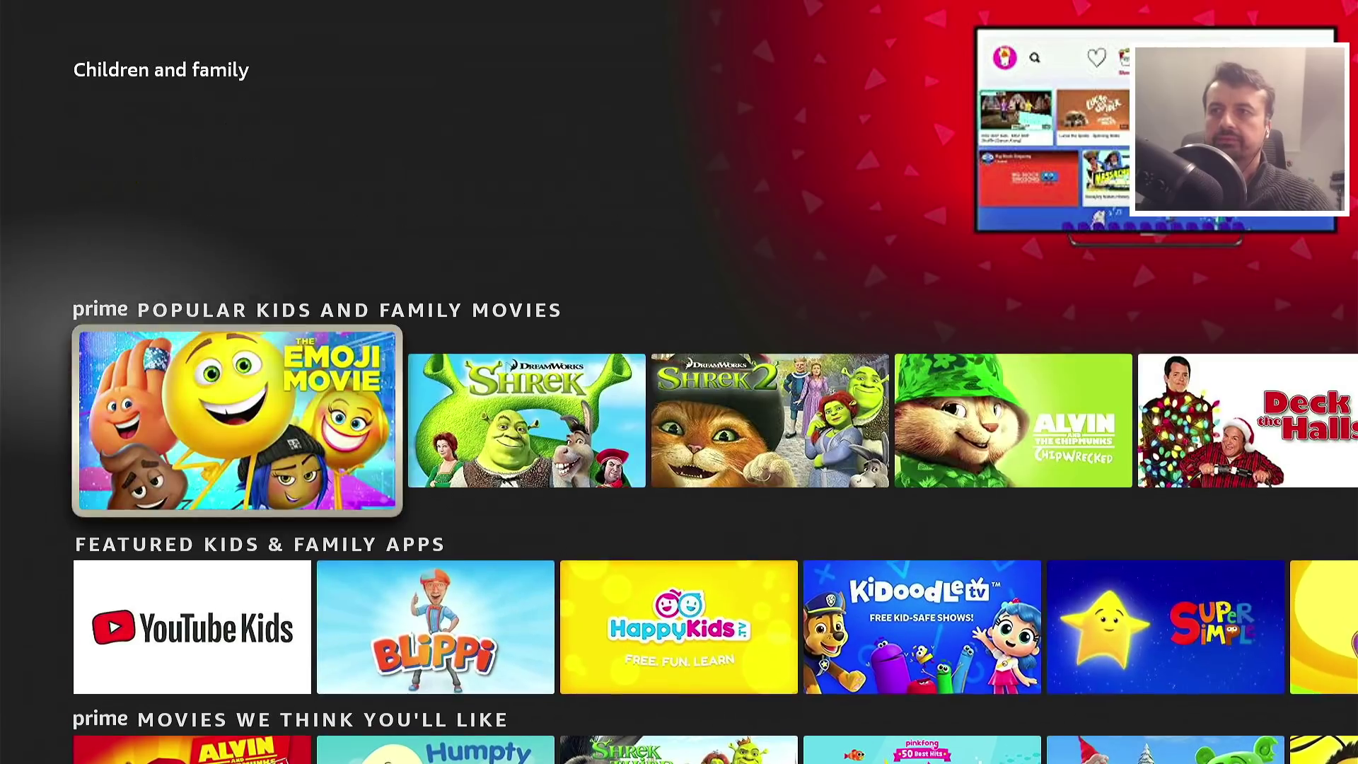
key(Escape)
key(Escape)
Step: Preview the content rows offered beneath the pinned Netflix, Prime Video, YouTube and ITV Hub apps
key(Right)
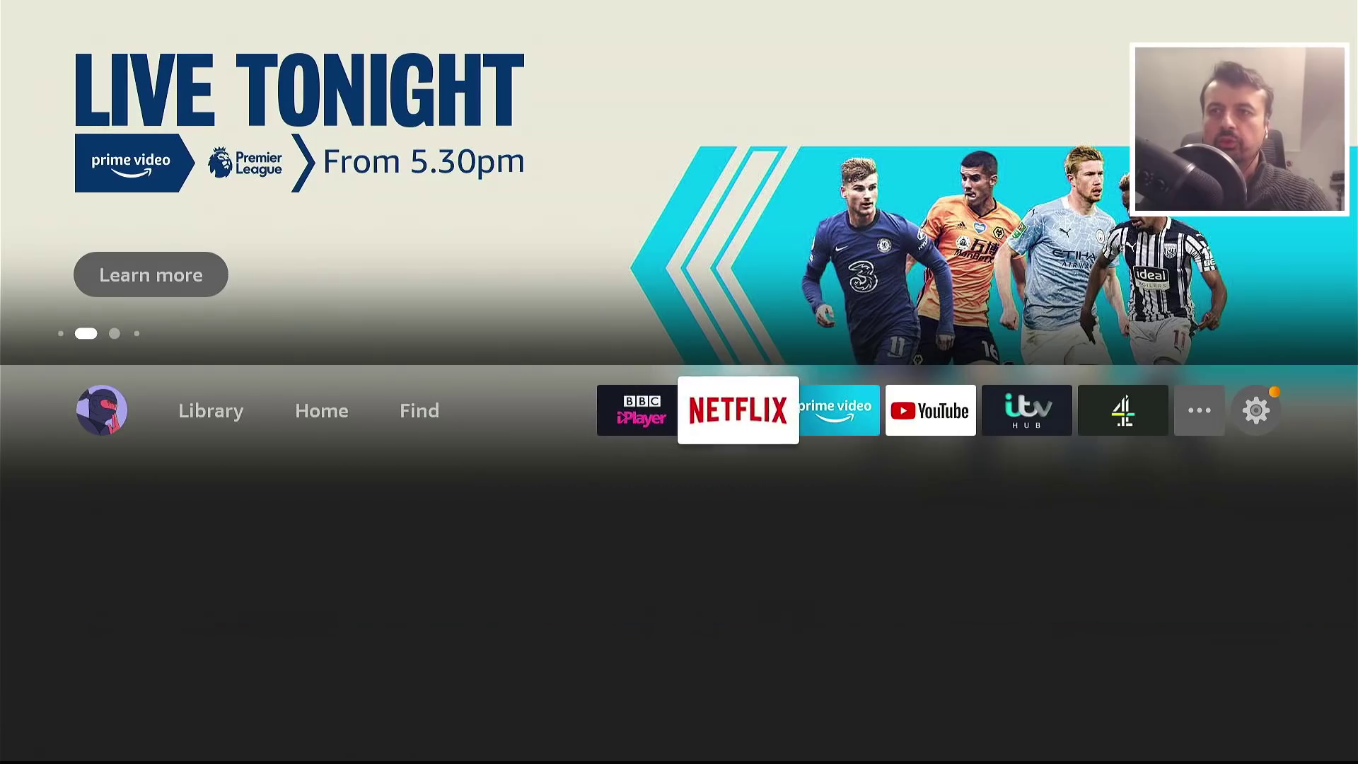
key(Right)
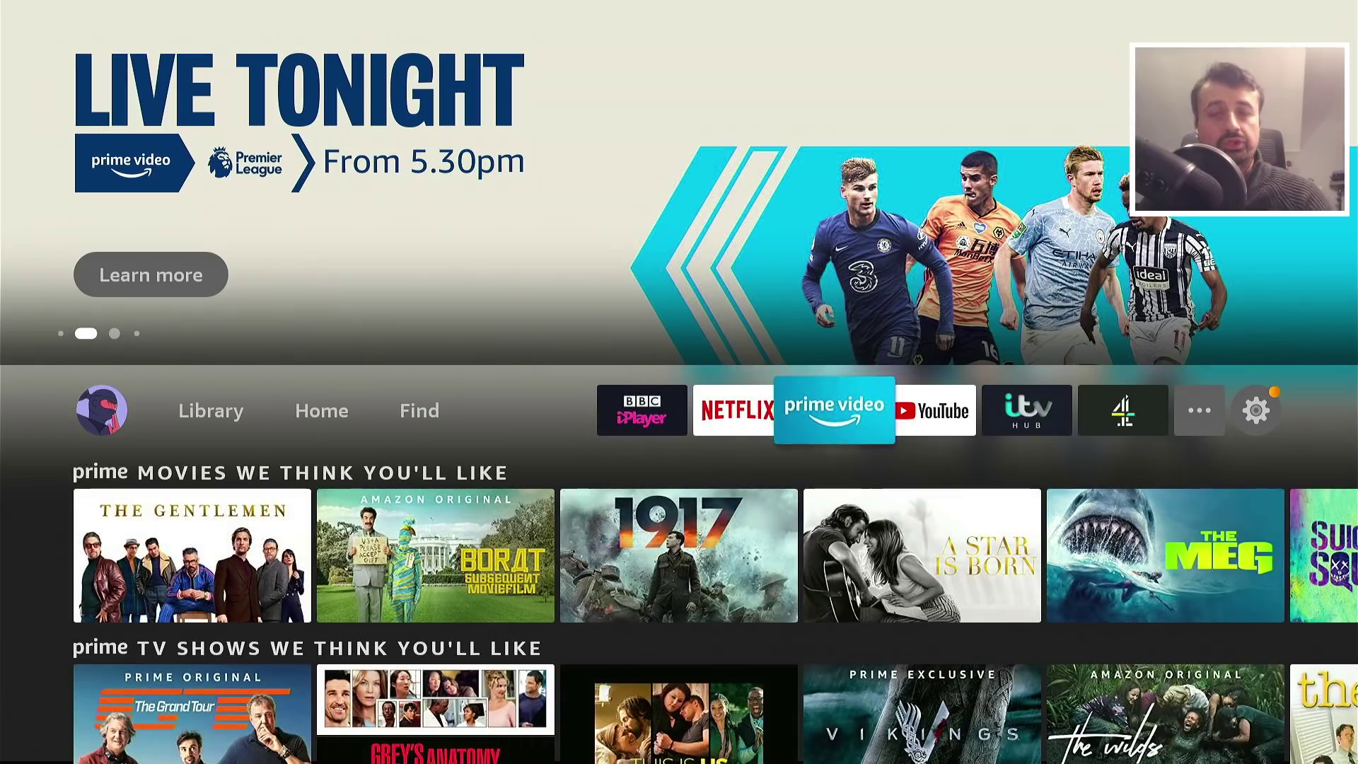
key(Left)
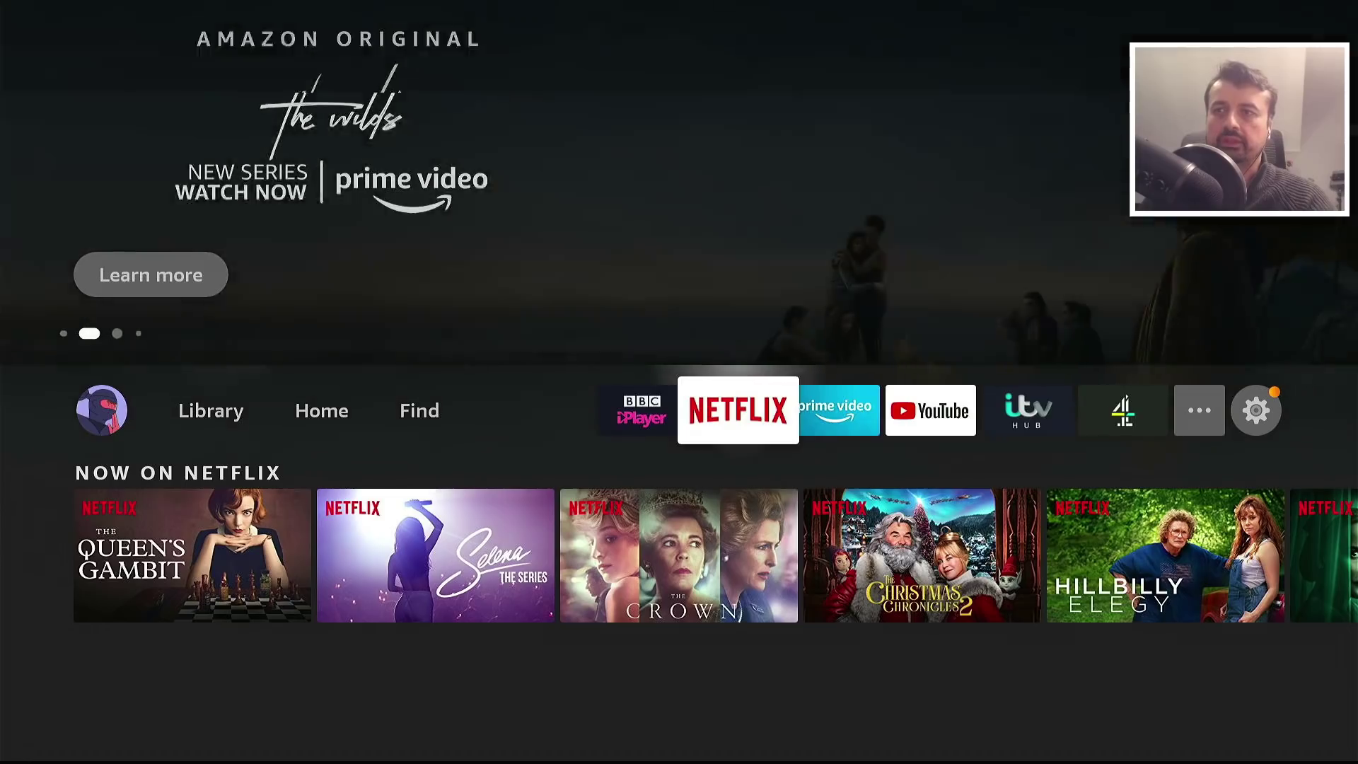
key(Right)
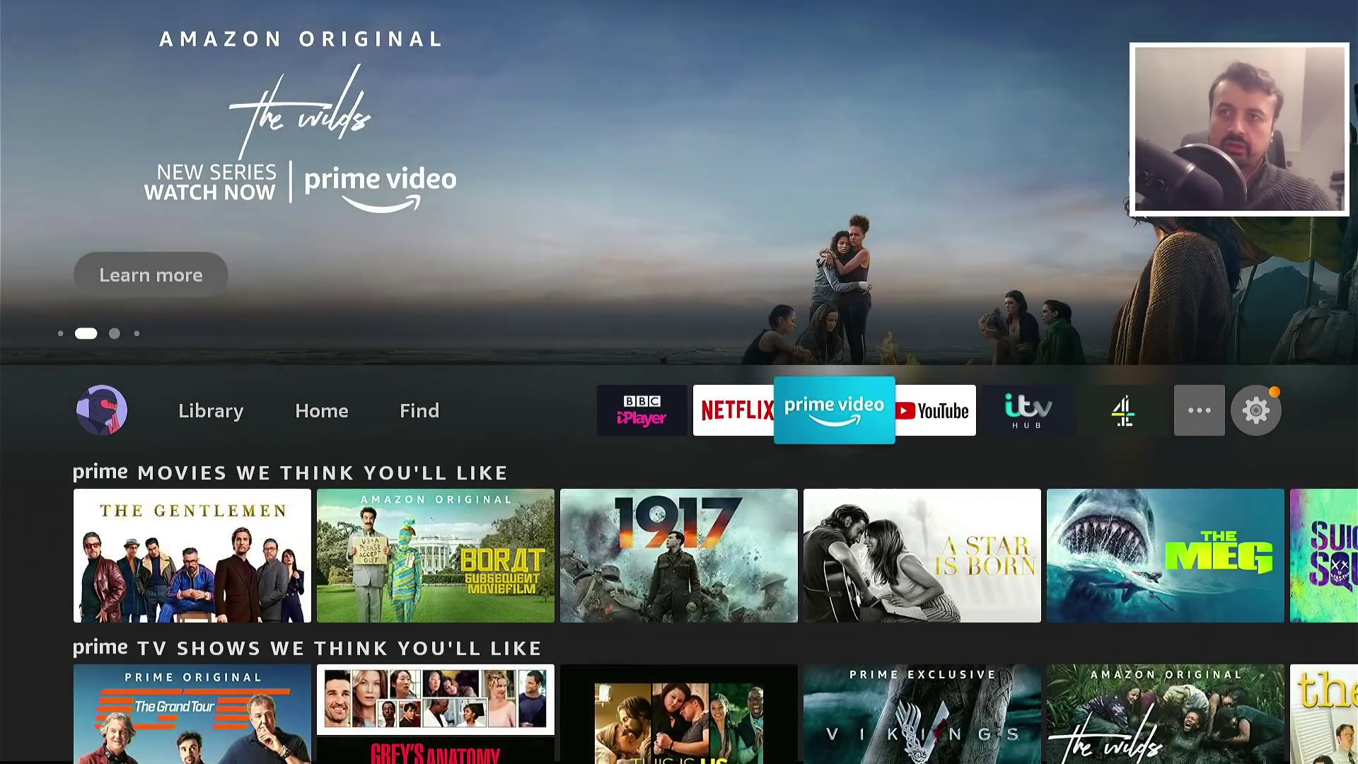
key(Right)
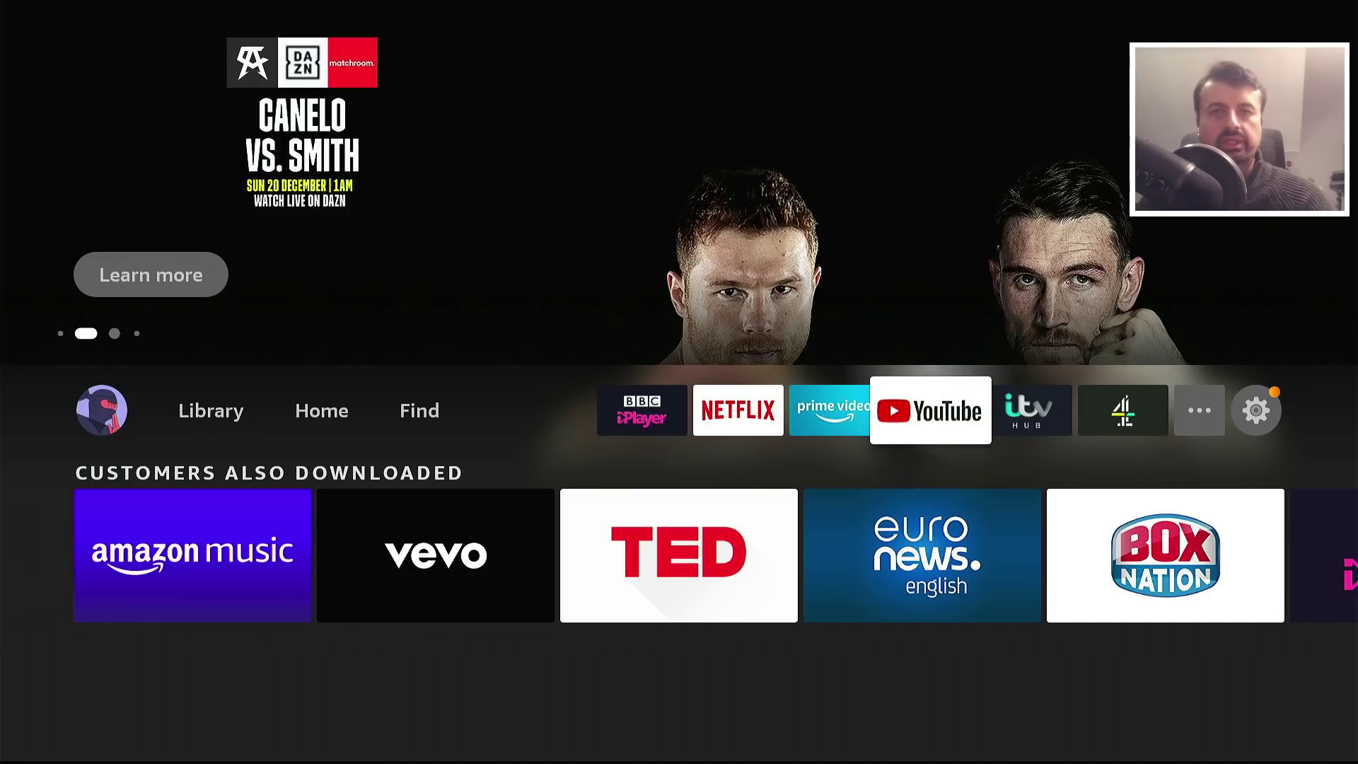
key(Right)
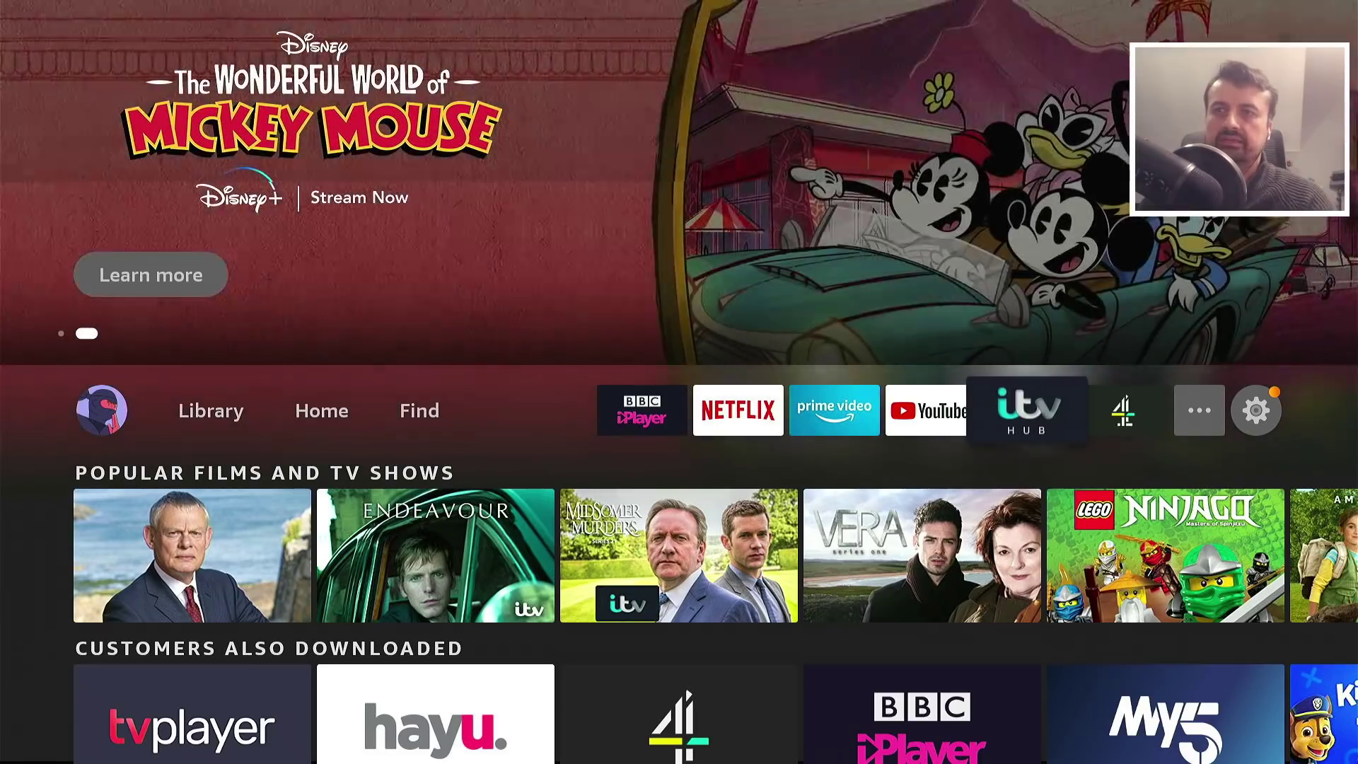
key(Left)
key(Left)
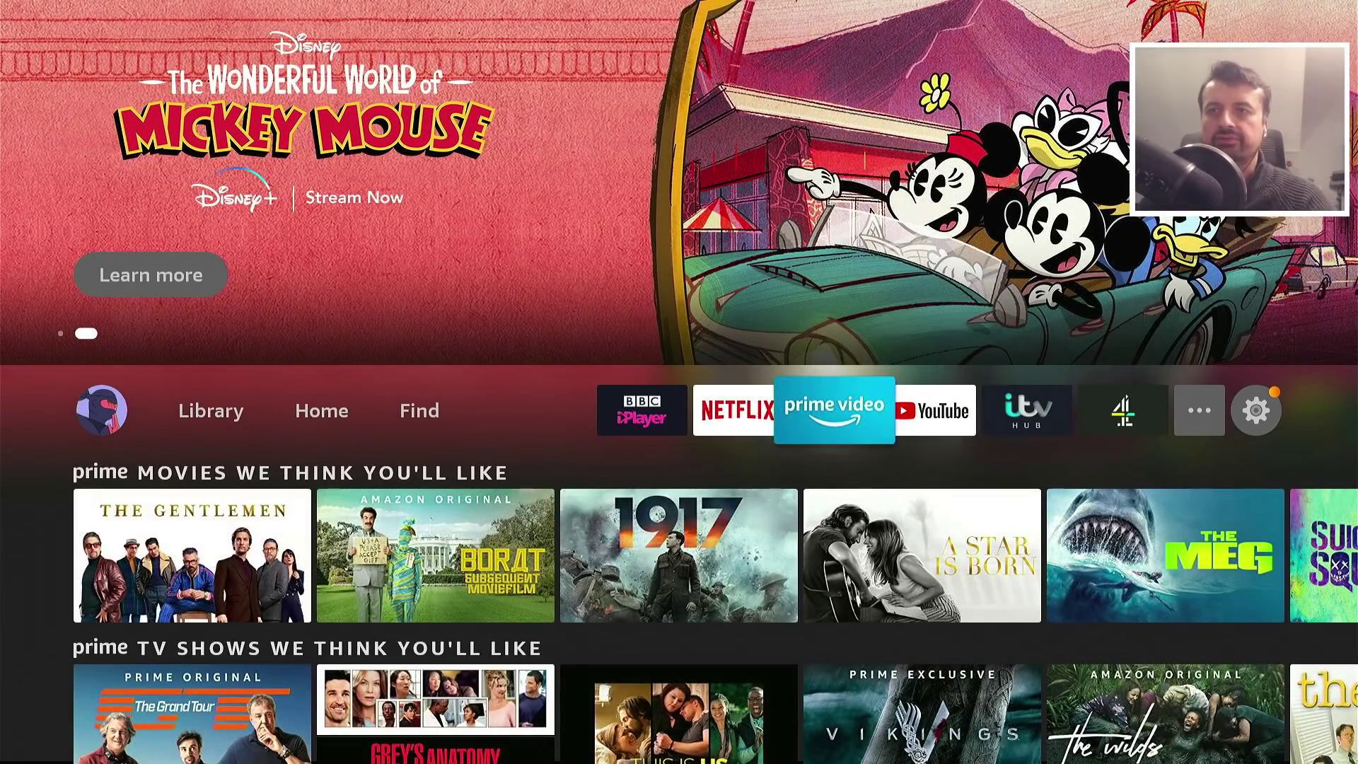
Step: Open the full Your Apps & Channels overview from the end of the pinned app row
key(Right)
key(Right)
key(Right)
key(Right)
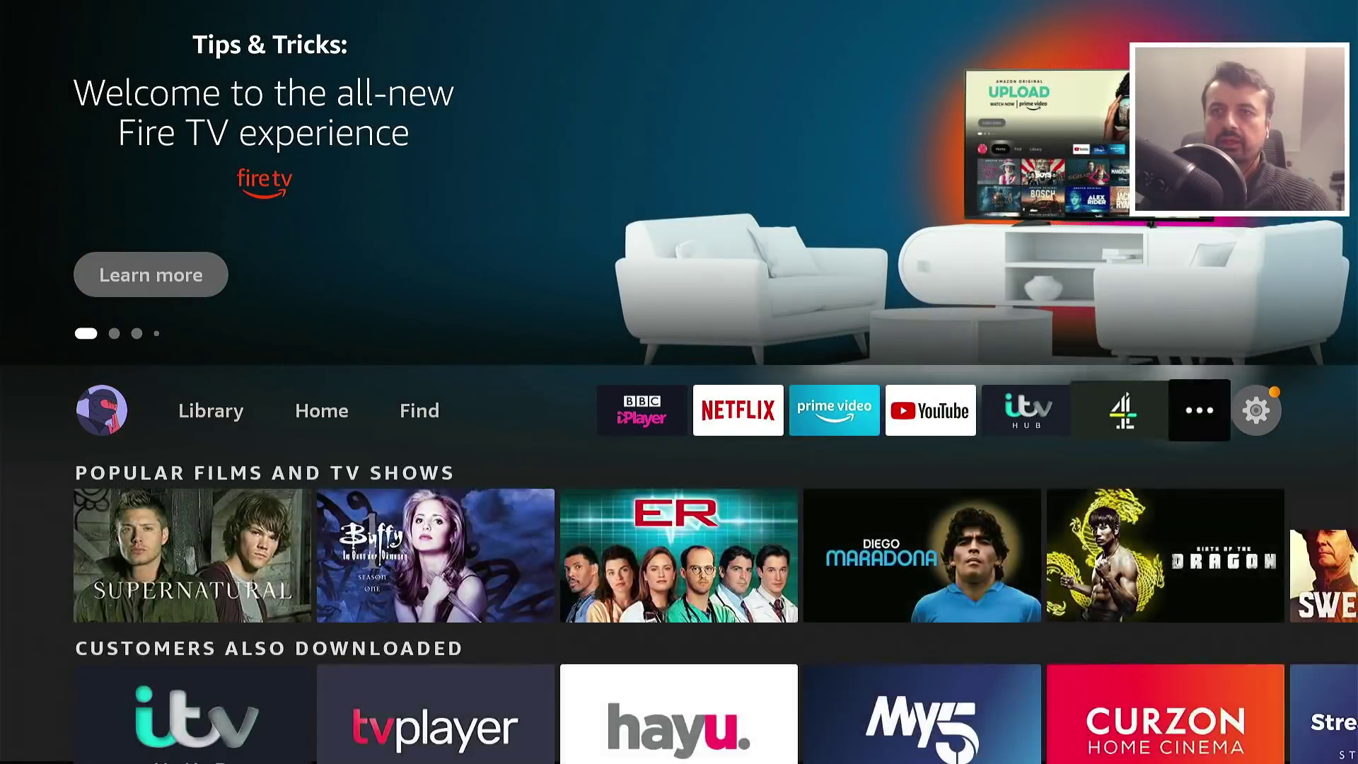
key(Return)
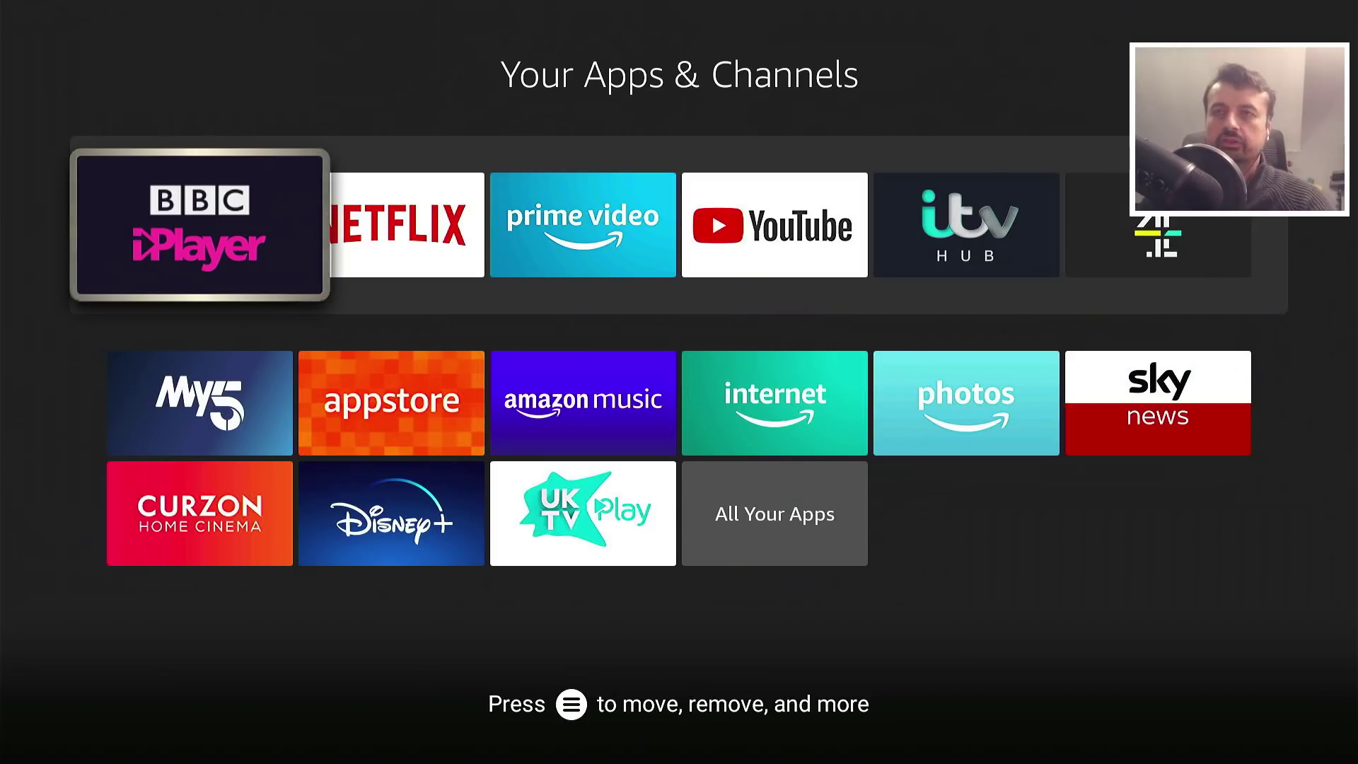
Step: Move the Disney+ app into the pinned row between Netflix and Prime Video
key(Right)
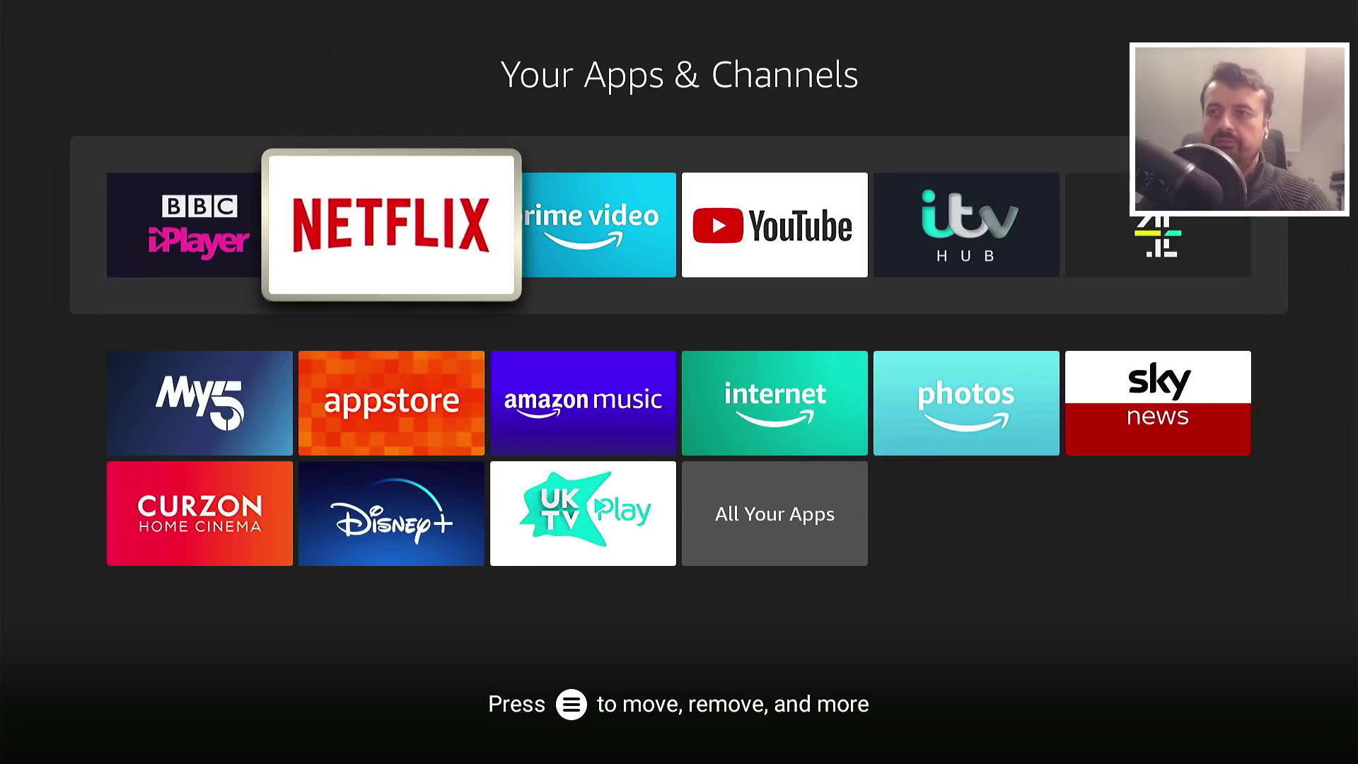
key(Down)
key(Right)
key(Left)
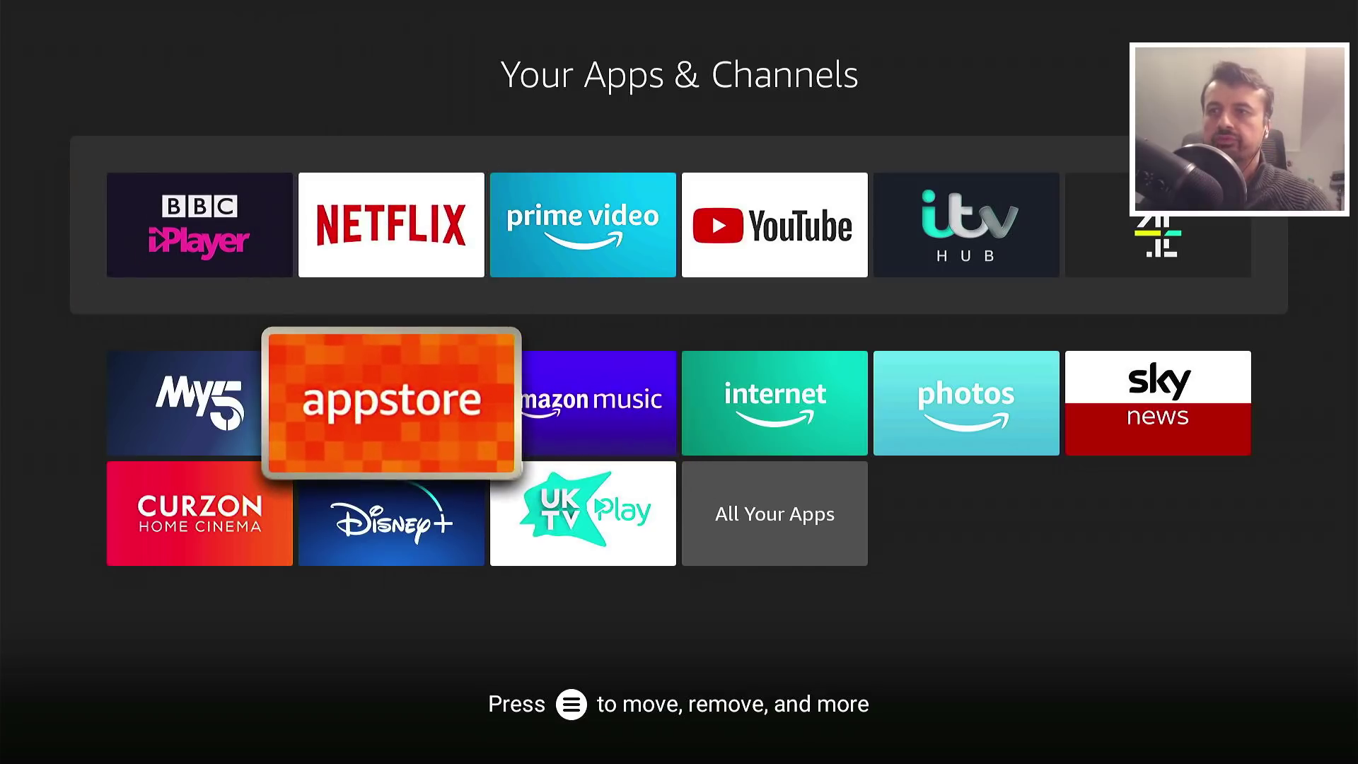
key(Down)
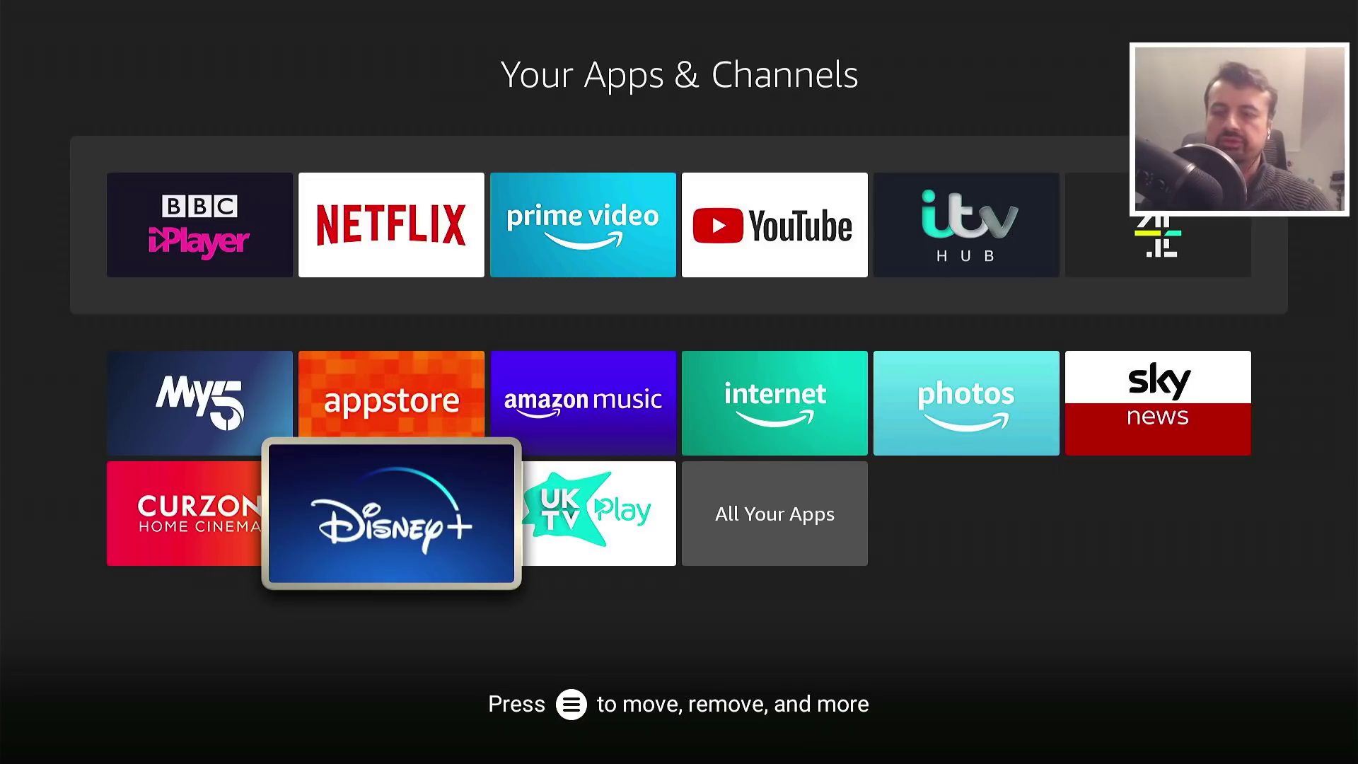
key(Menu)
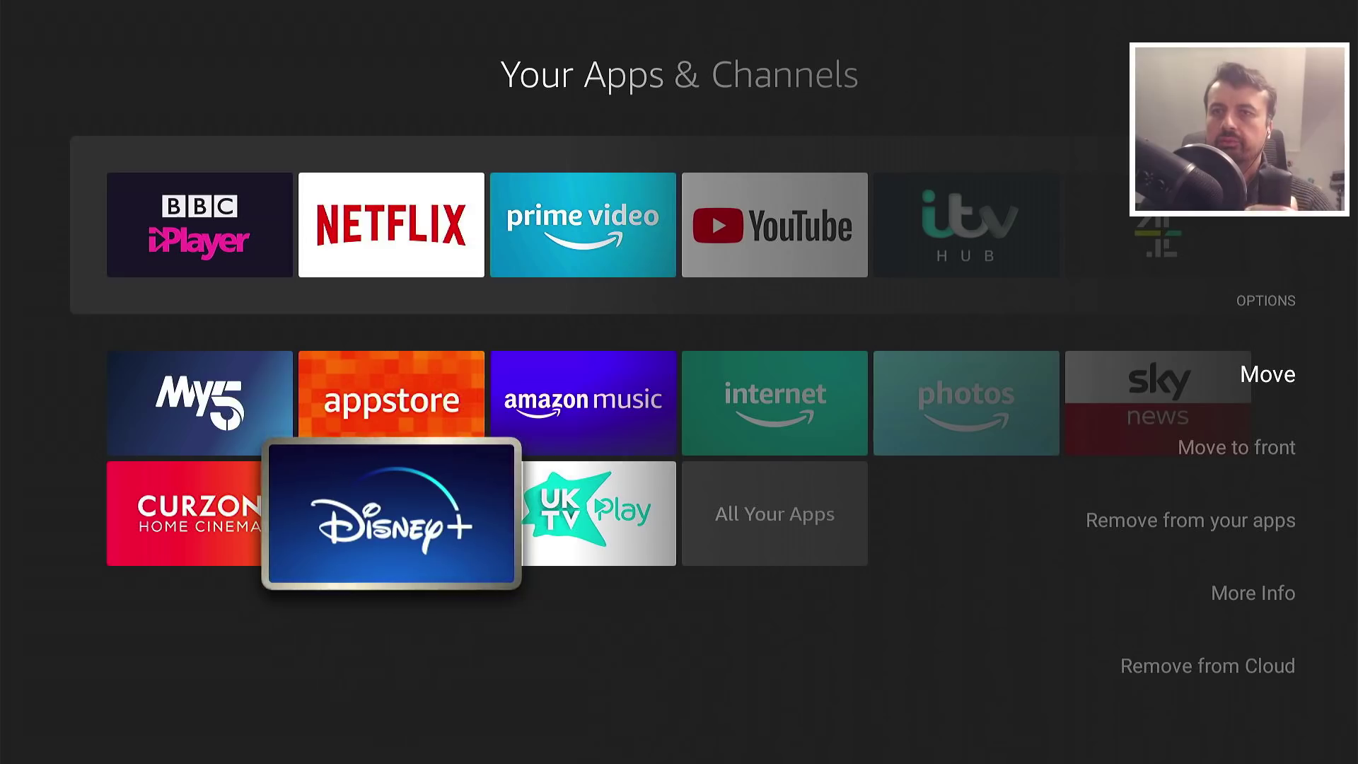
key(Return)
key(Up)
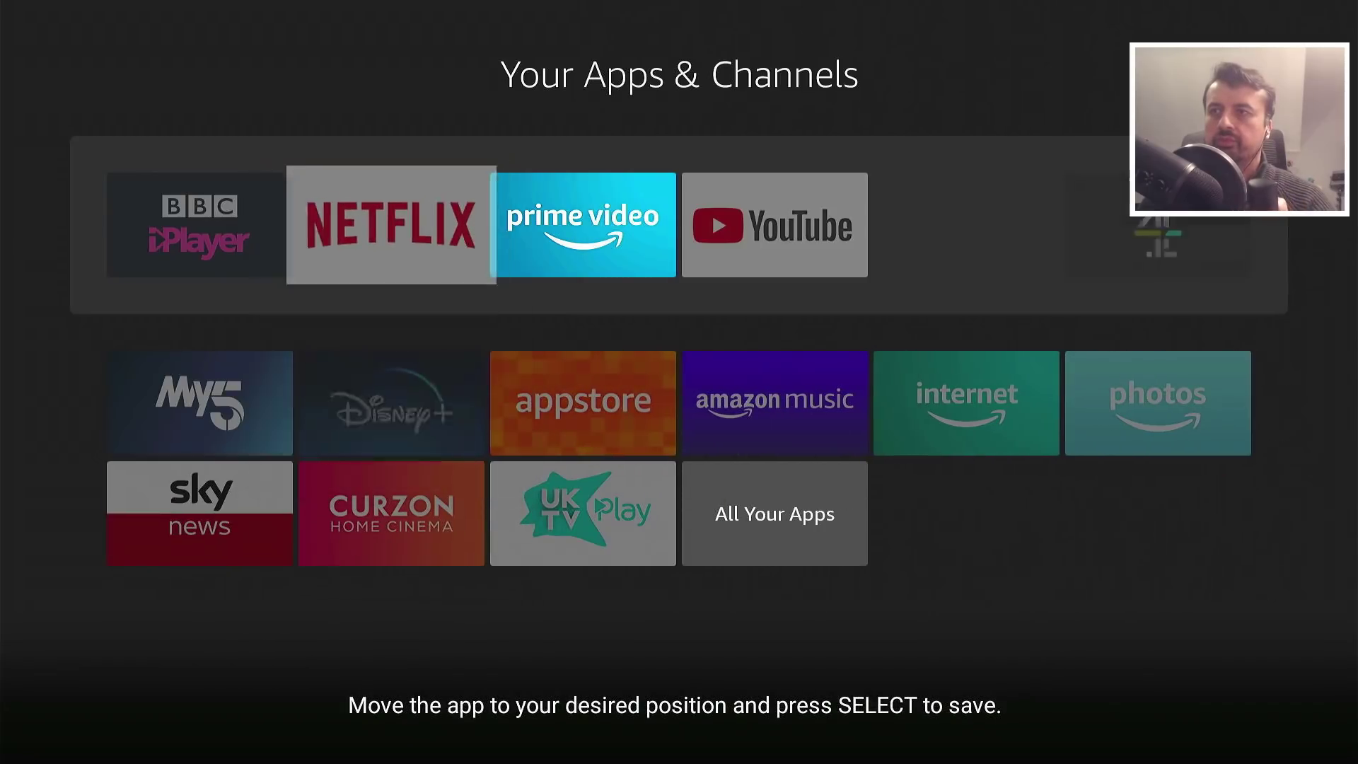
key(Up)
key(Right)
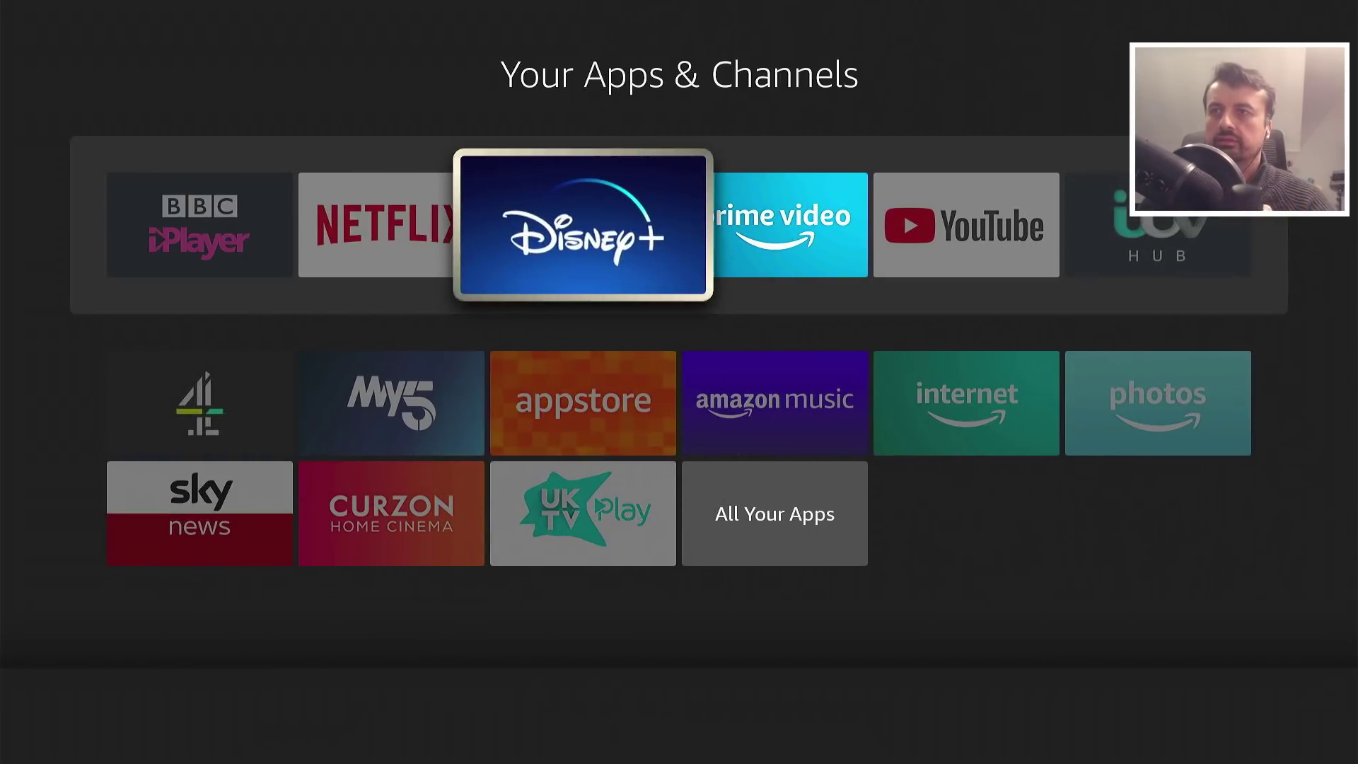
key(Return)
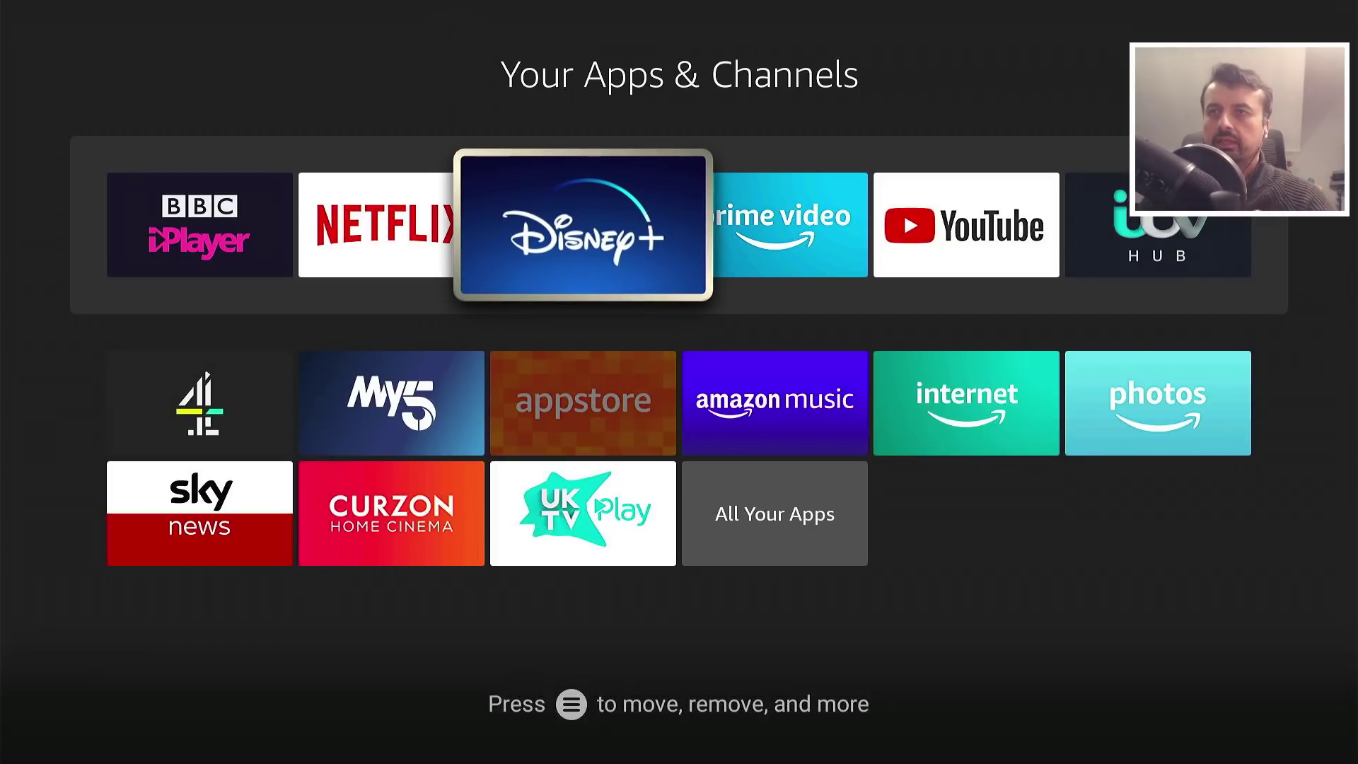
Step: Move the Internet app into the pinned row between Prime Video and YouTube
key(Down)
key(Right)
key(Left)
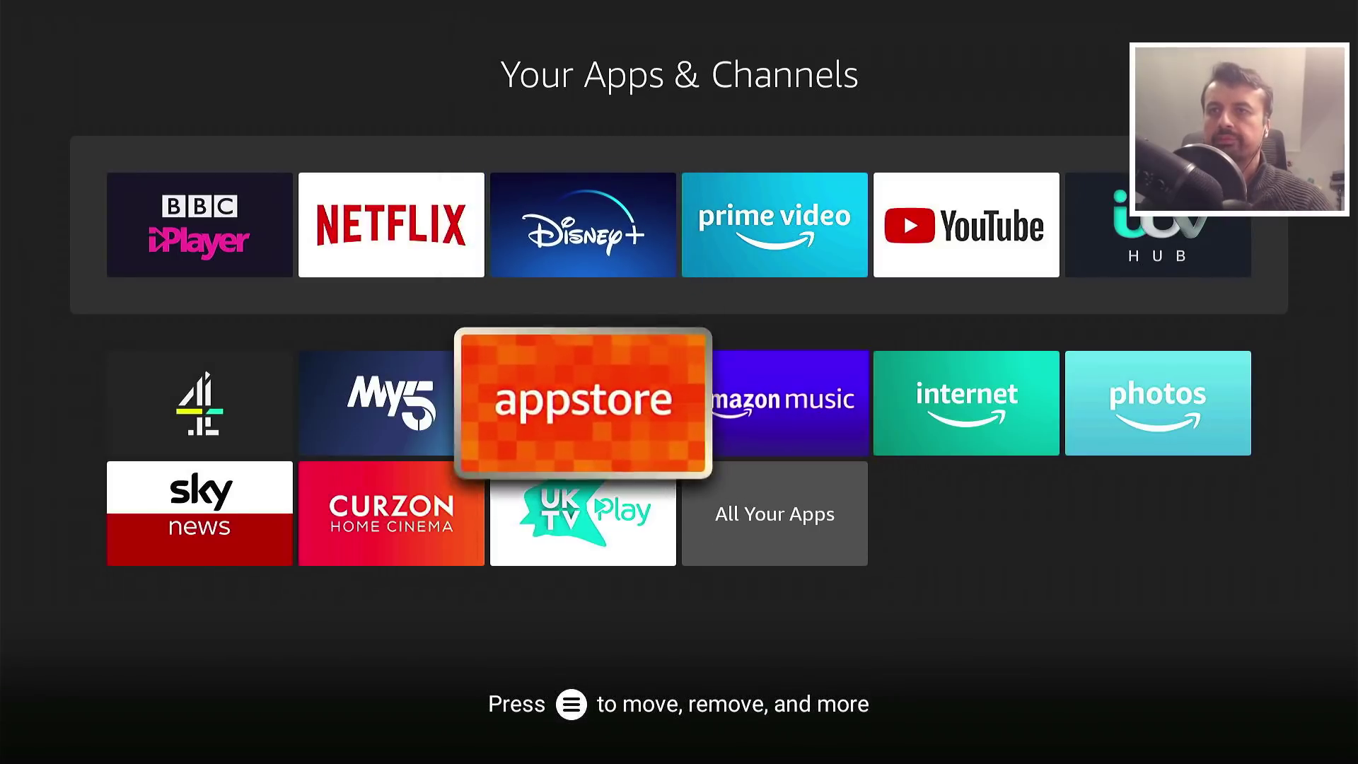
key(Right)
key(Right)
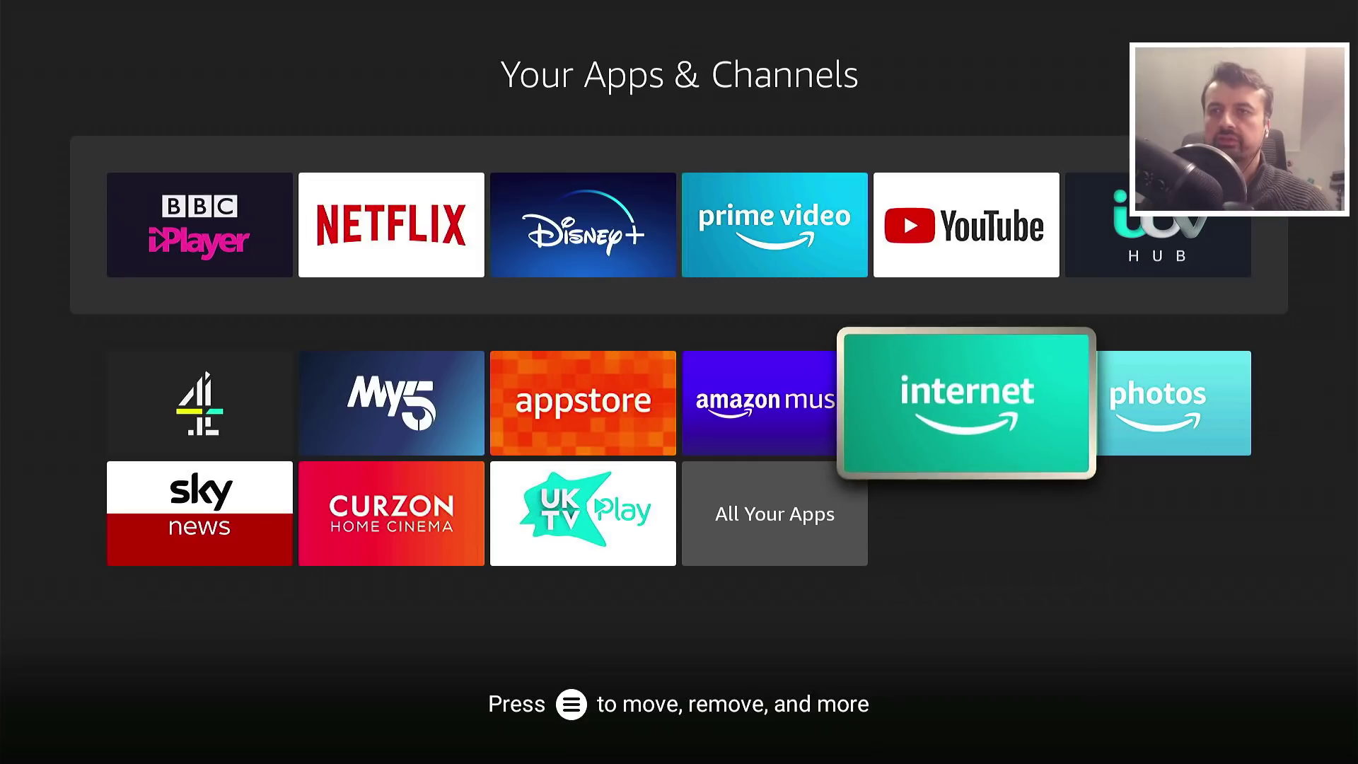
key(Menu)
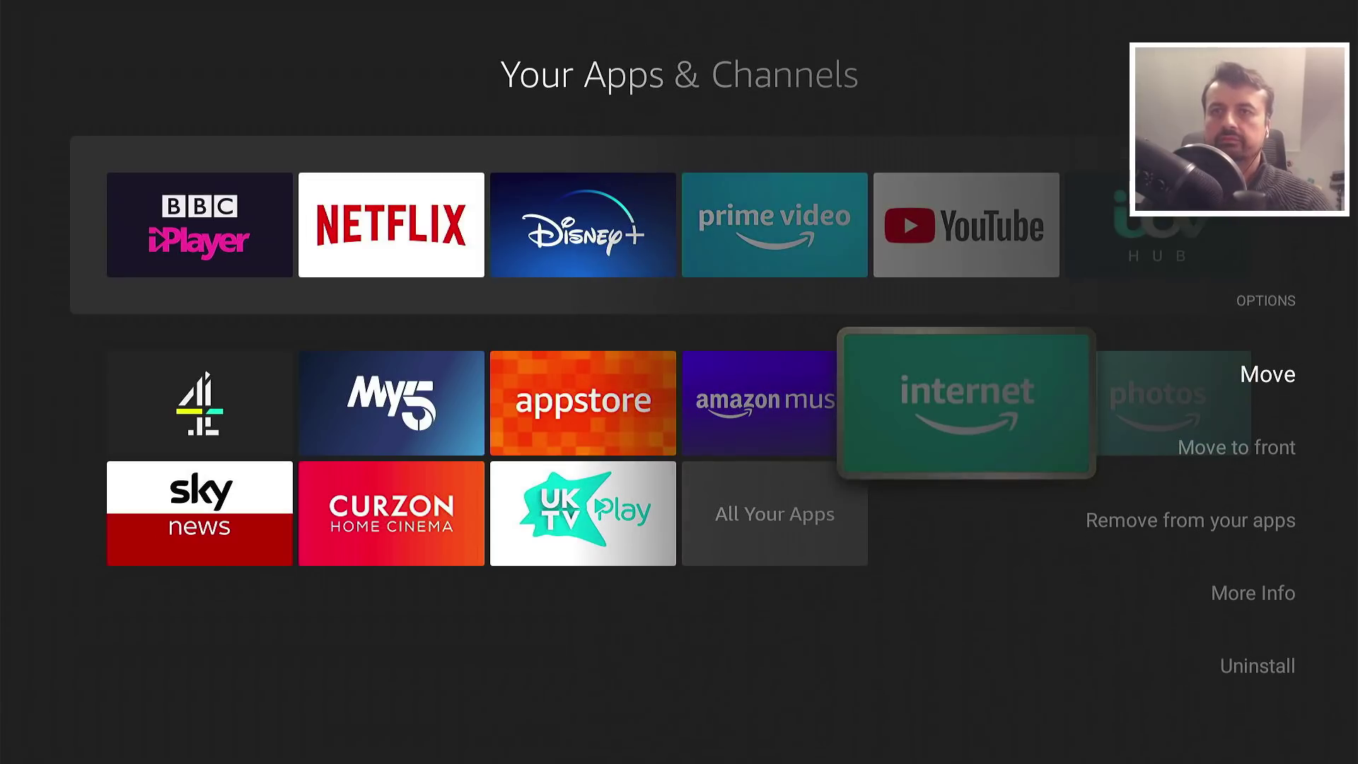
key(Return)
key(Up)
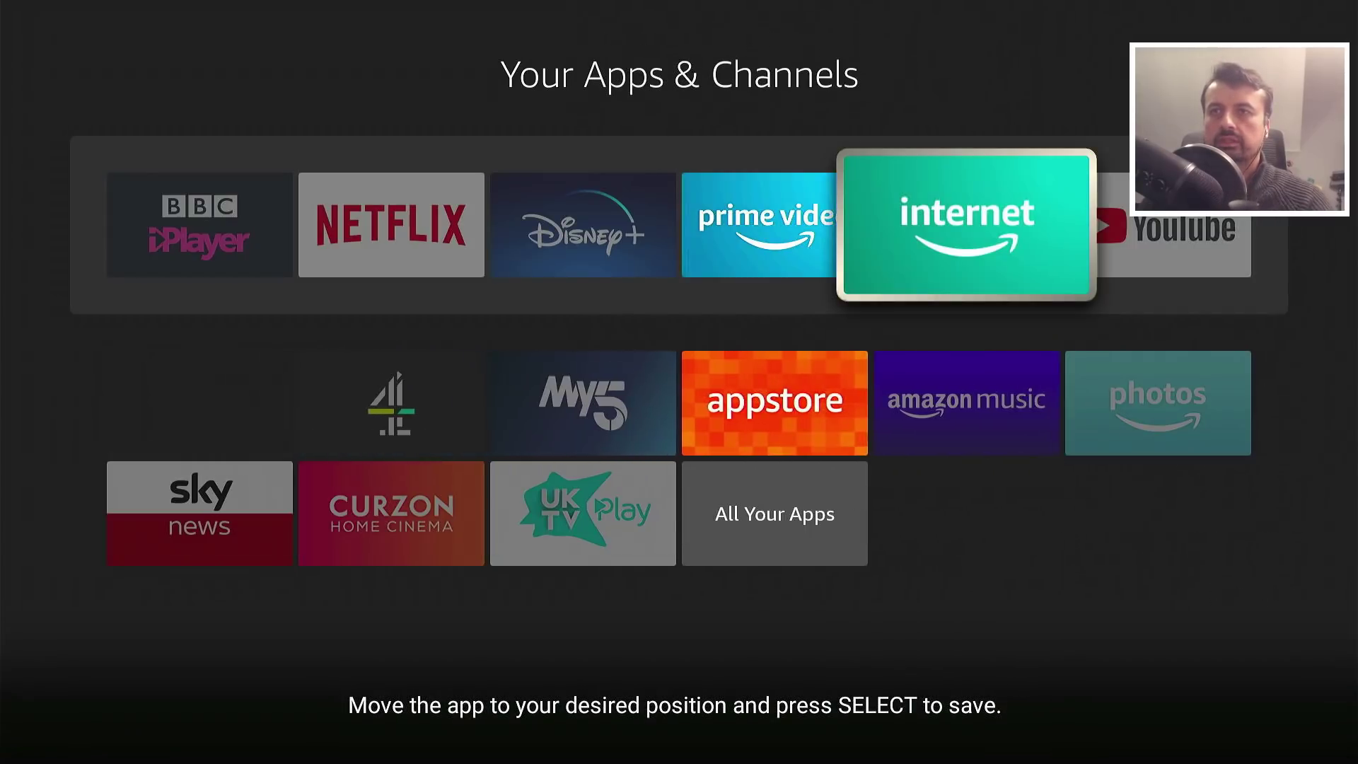
key(Return)
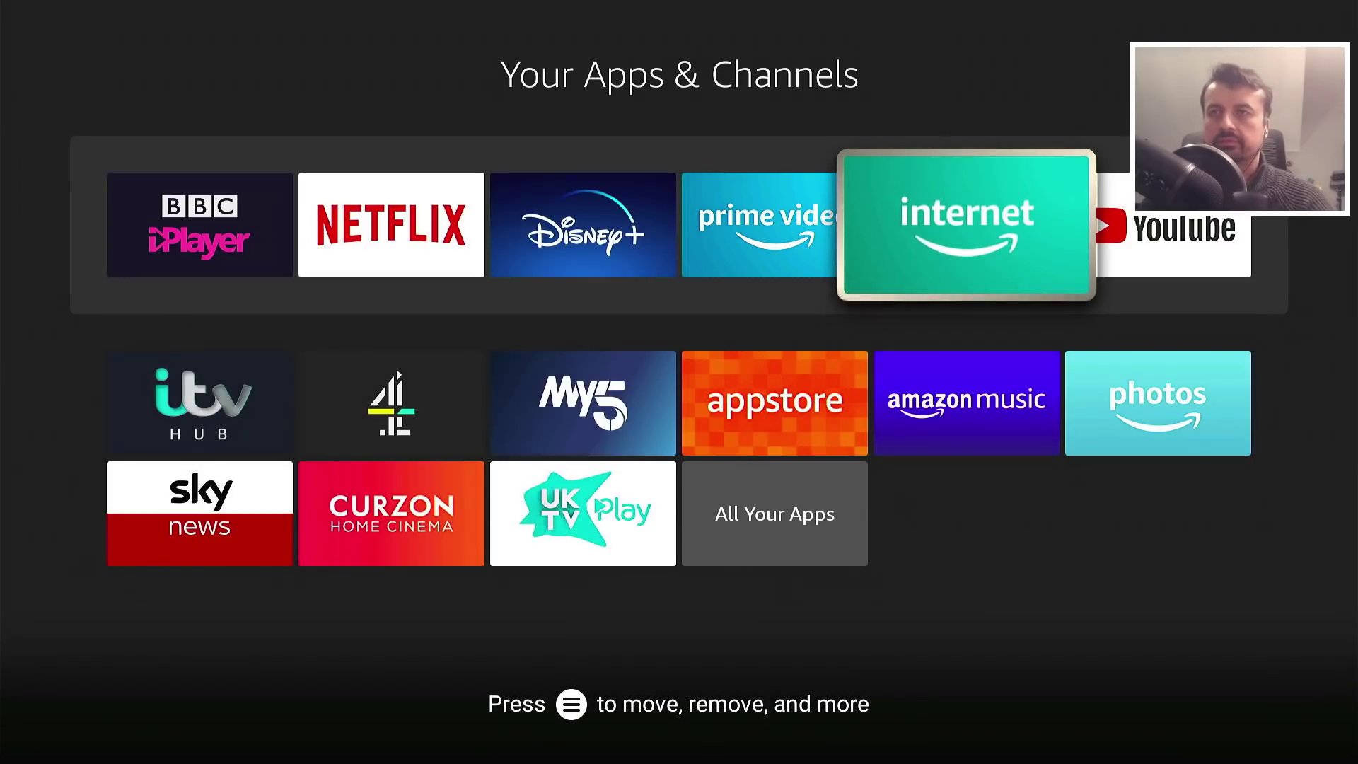
Step: Return to the main navigation bar and check the new order of the pinned apps
key(Escape)
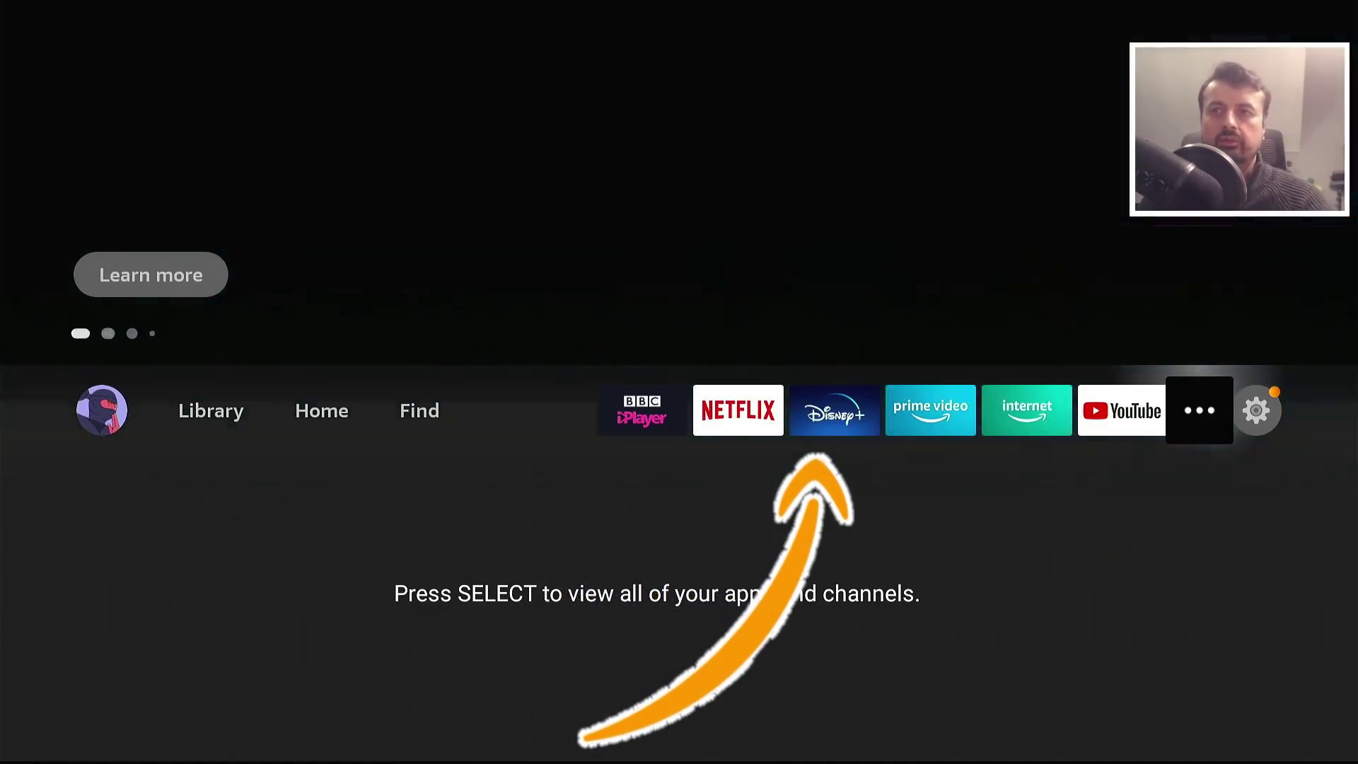
key(Left)
key(Left)
key(Left)
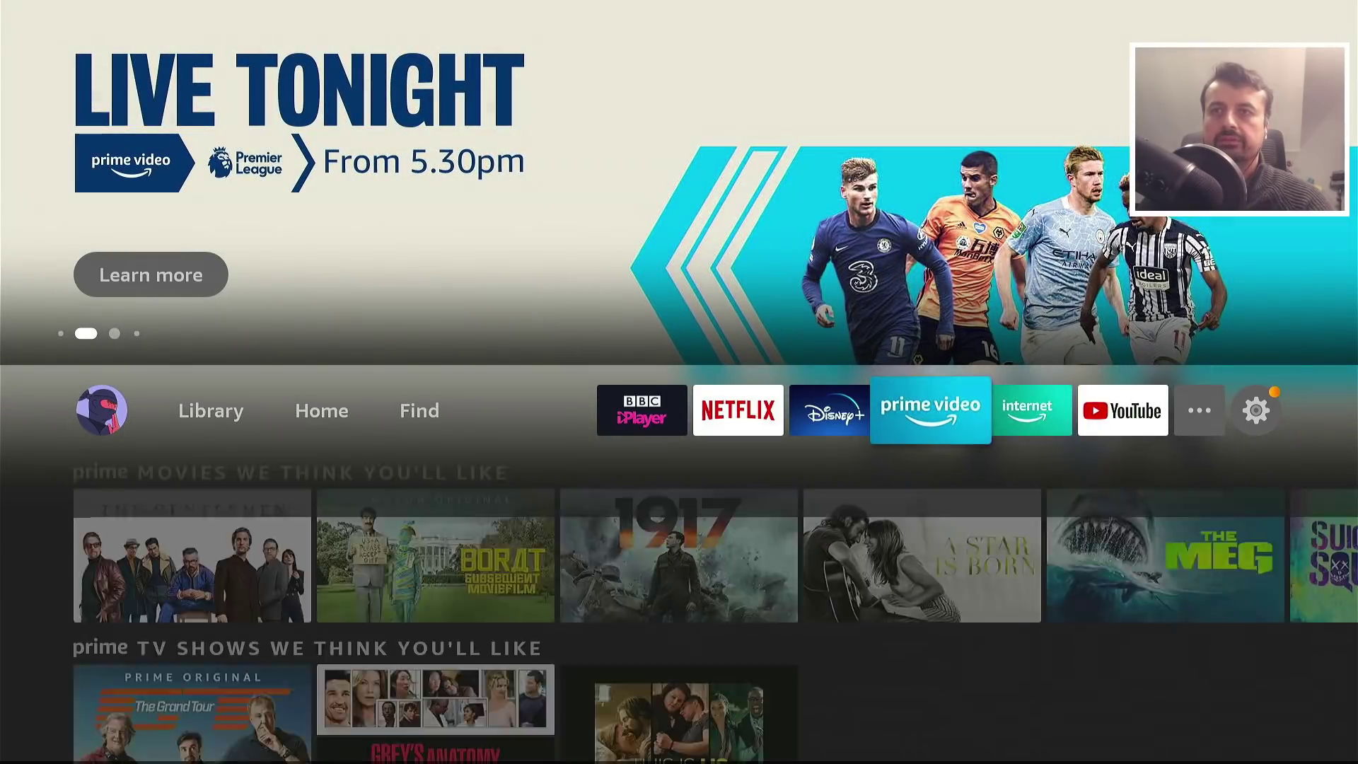
key(Right)
key(Right)
key(Right)
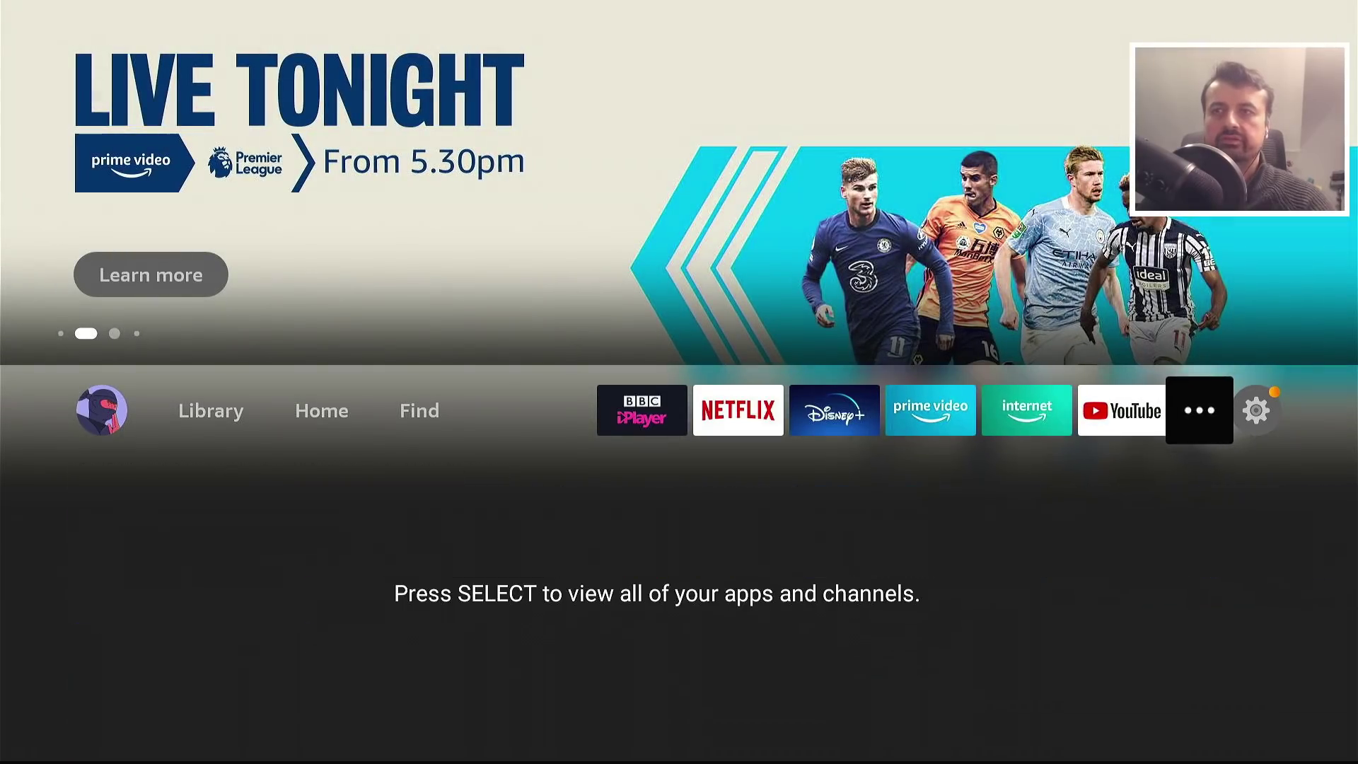
Step: Reopen Your Apps & Channels and show the complete All Your Apps list
key(Return)
key(Down)
key(Down)
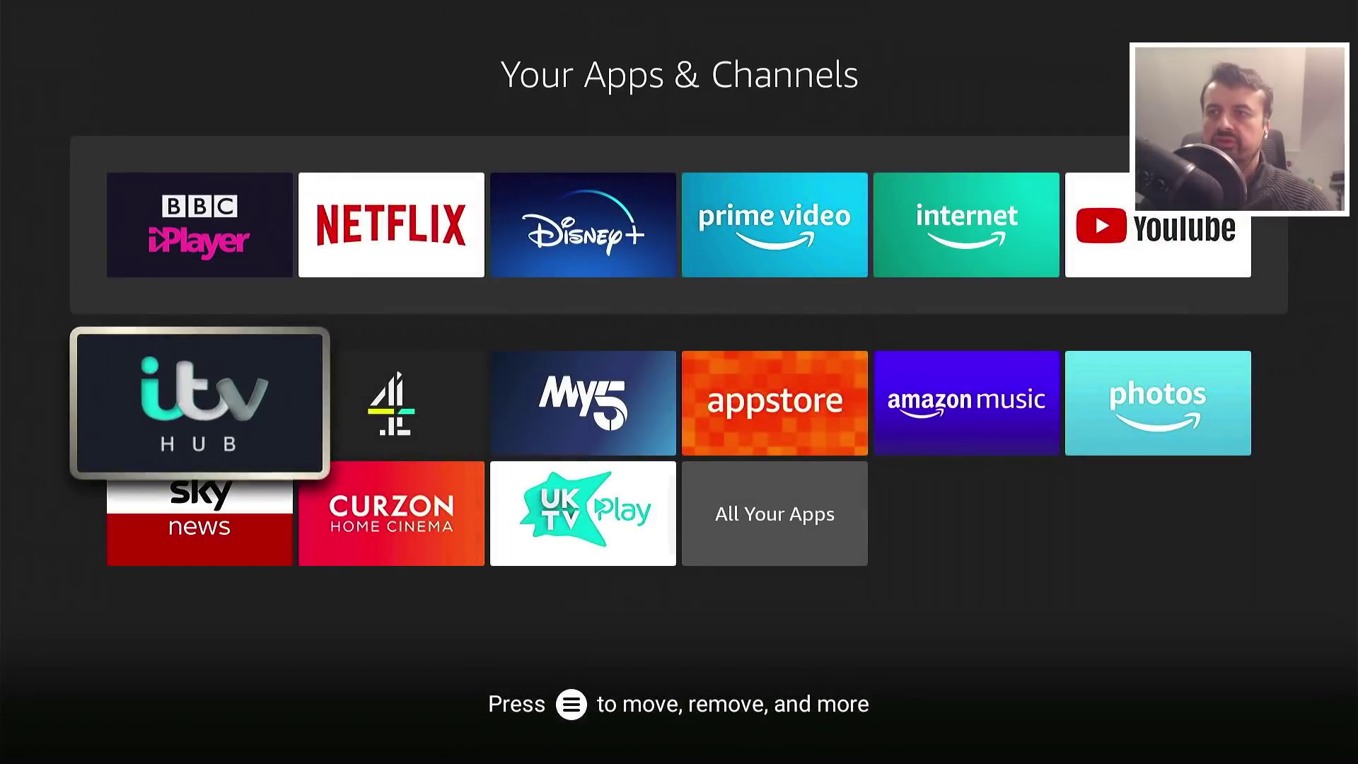
key(Right)
key(Right)
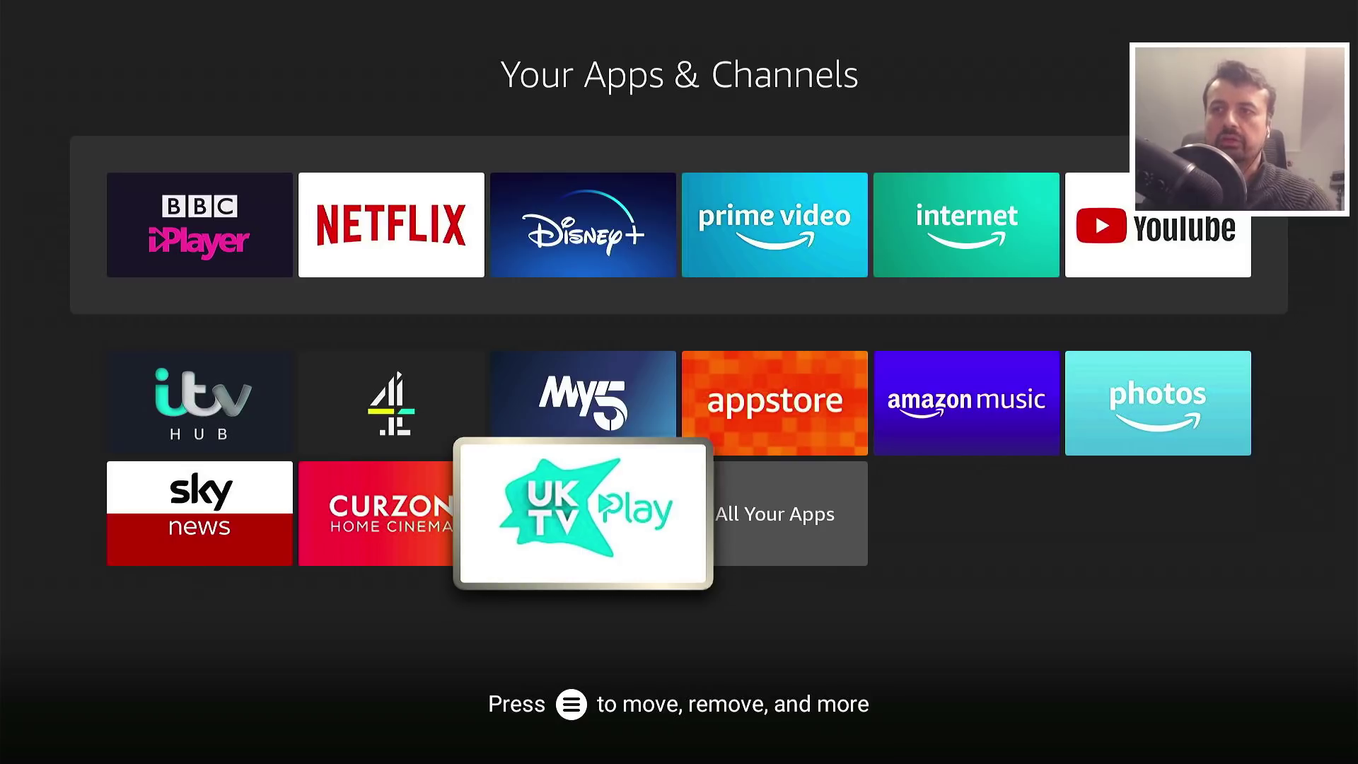
key(Right)
key(Return)
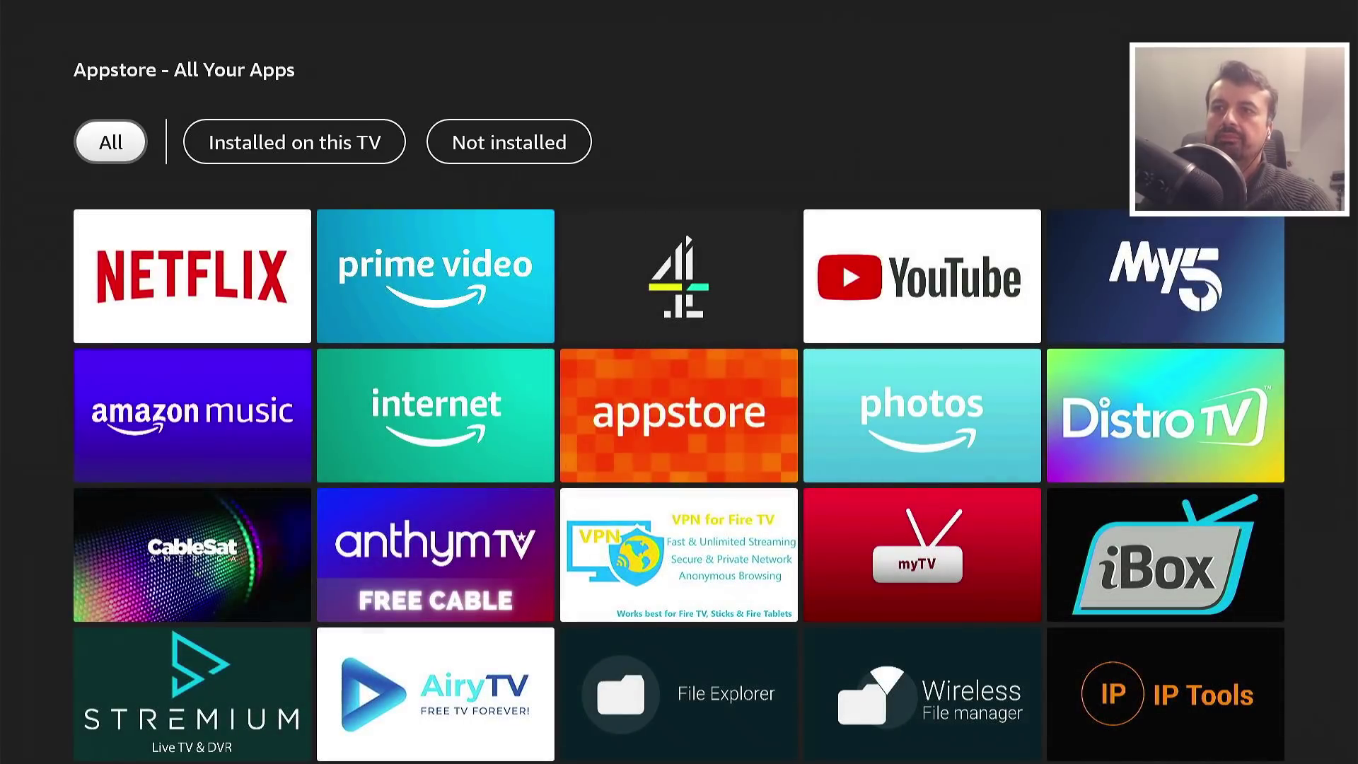
Step: Look through the complete All Your Apps list and return to its filter row
key(Down)
key(Down)
key(Down)
key(Down)
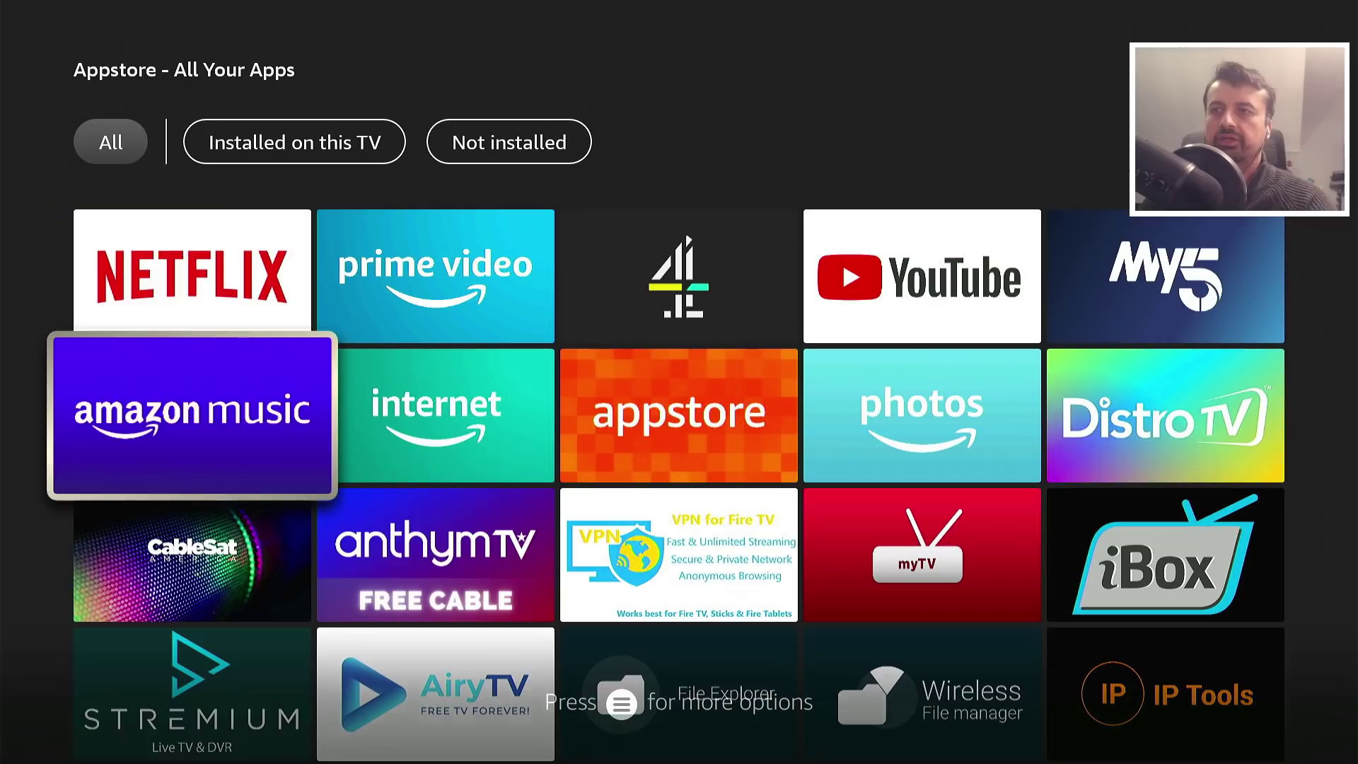
key(Down)
key(Down)
key(Down)
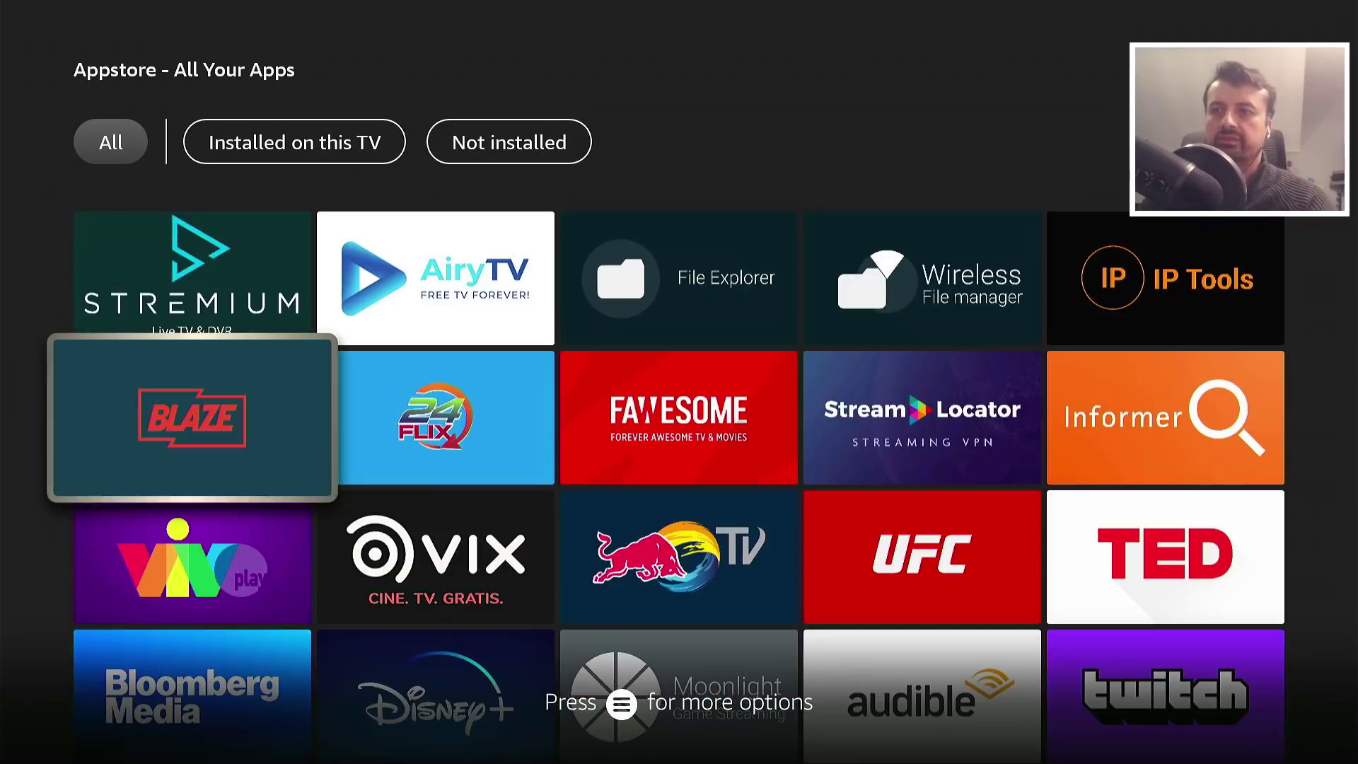
key(Down)
key(Down)
key(Down)
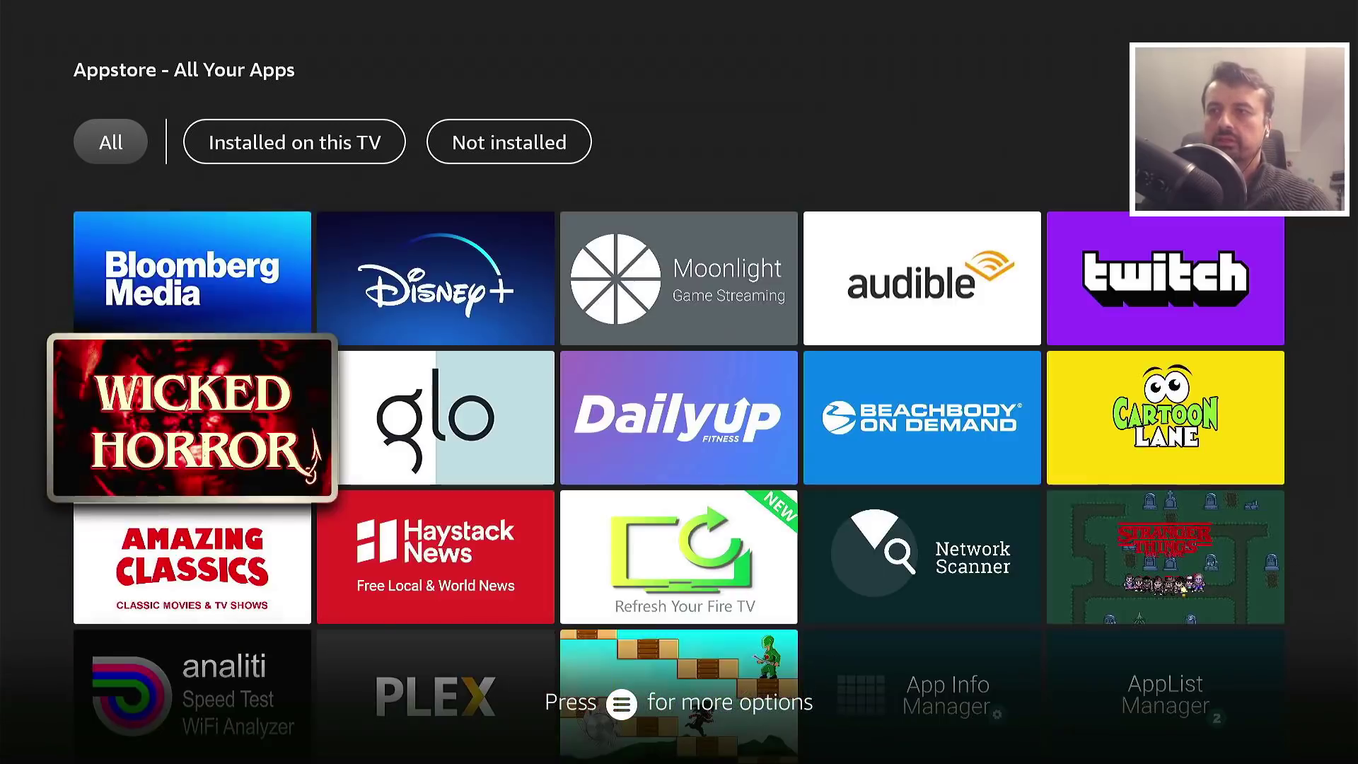
key(Up)
key(Up)
key(Up)
key(Up)
key(Up)
key(Up)
key(Up)
key(Up)
key(Up)
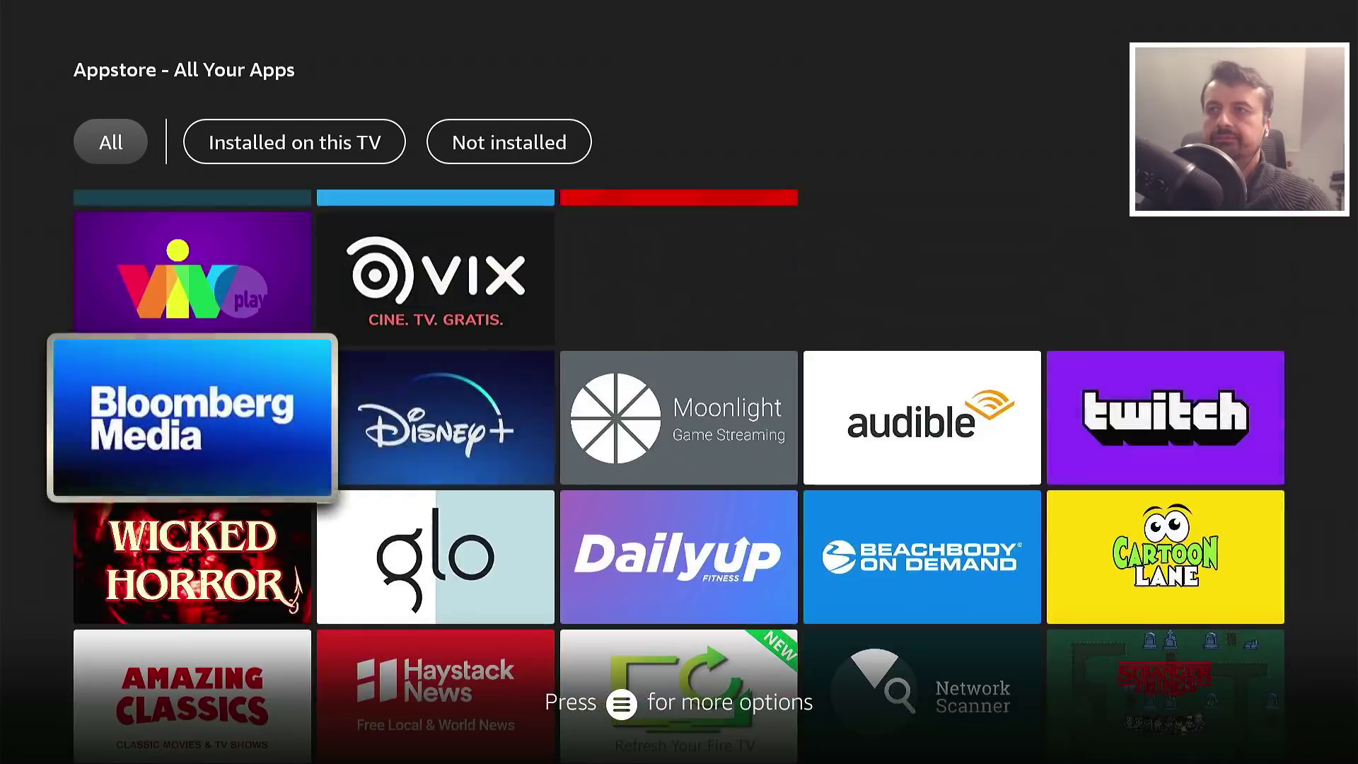
key(Up)
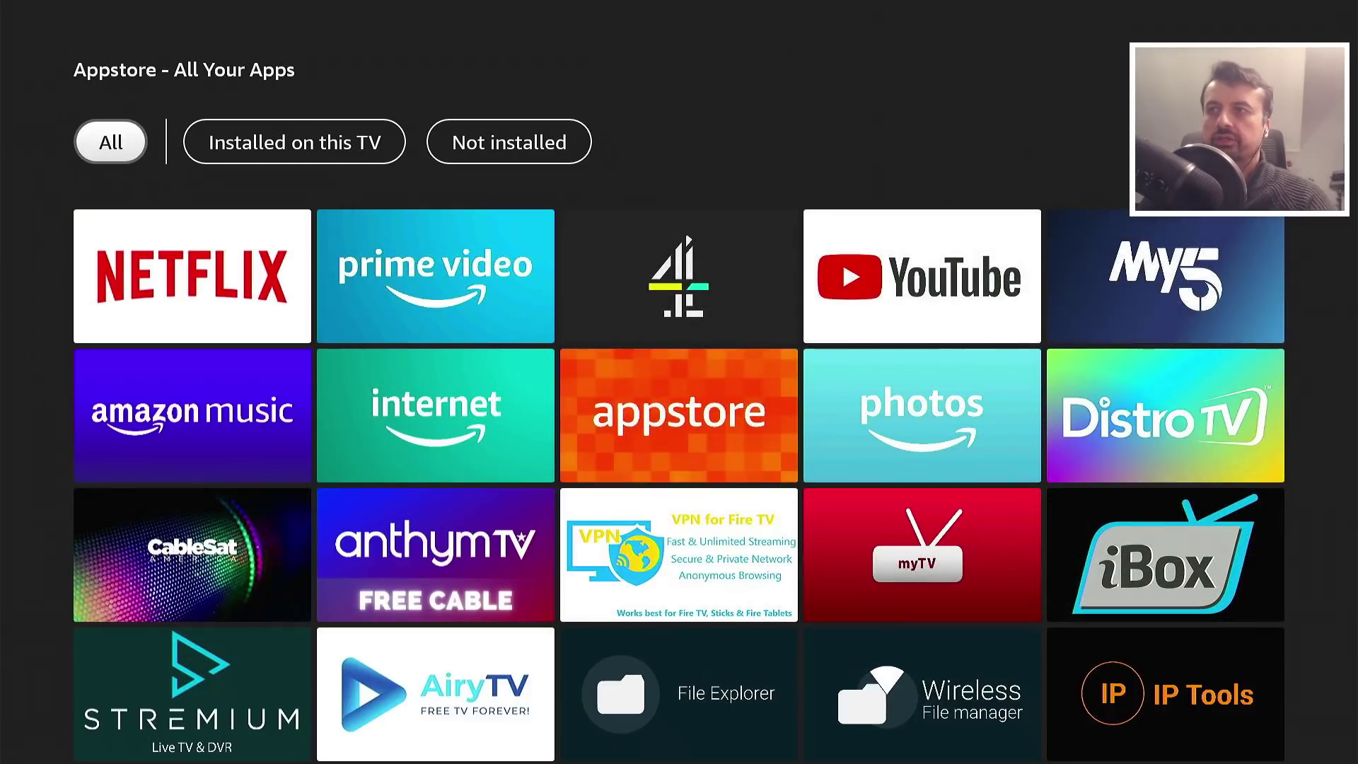
Step: Filter All Your Apps to the Not installed apps, look through them and return to the main navigation bar
key(Right)
key(Right)
key(Return)
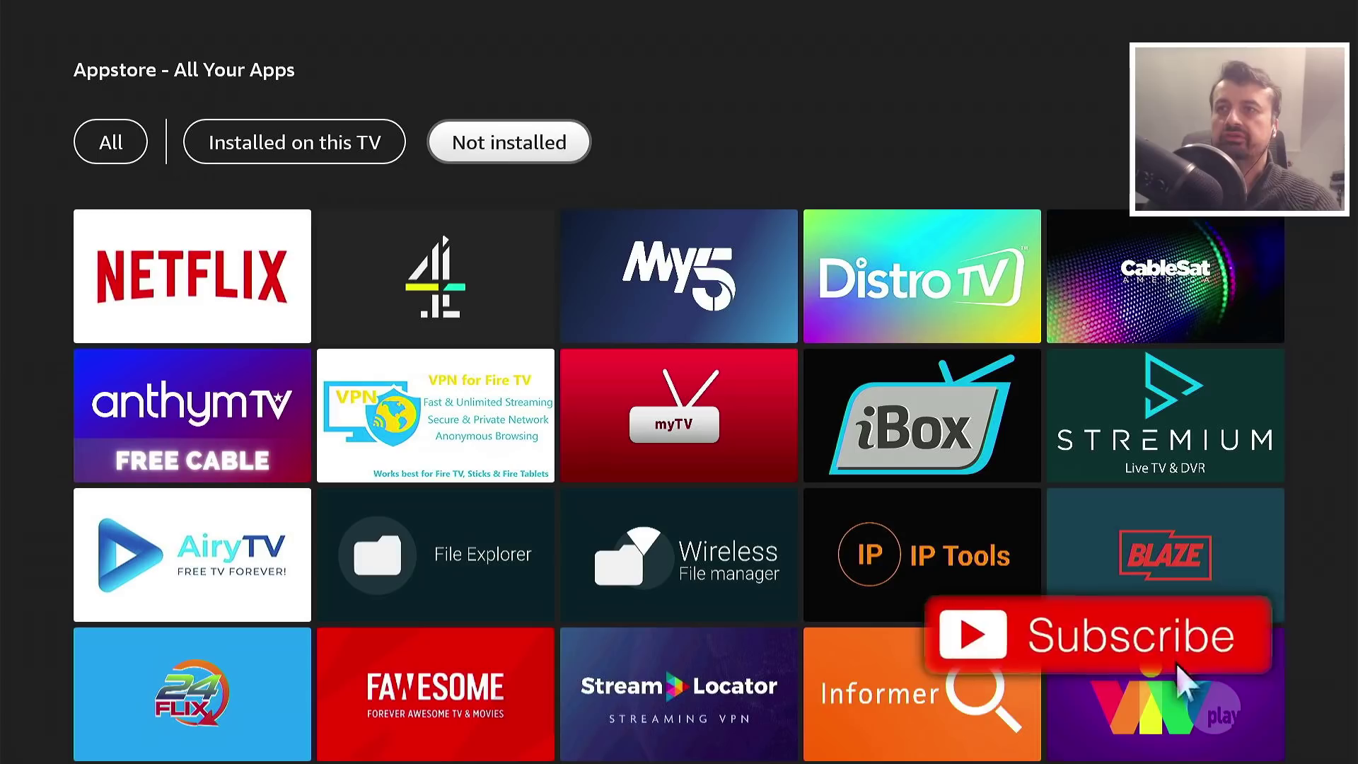
key(Down)
key(Down)
key(Down)
key(Escape)
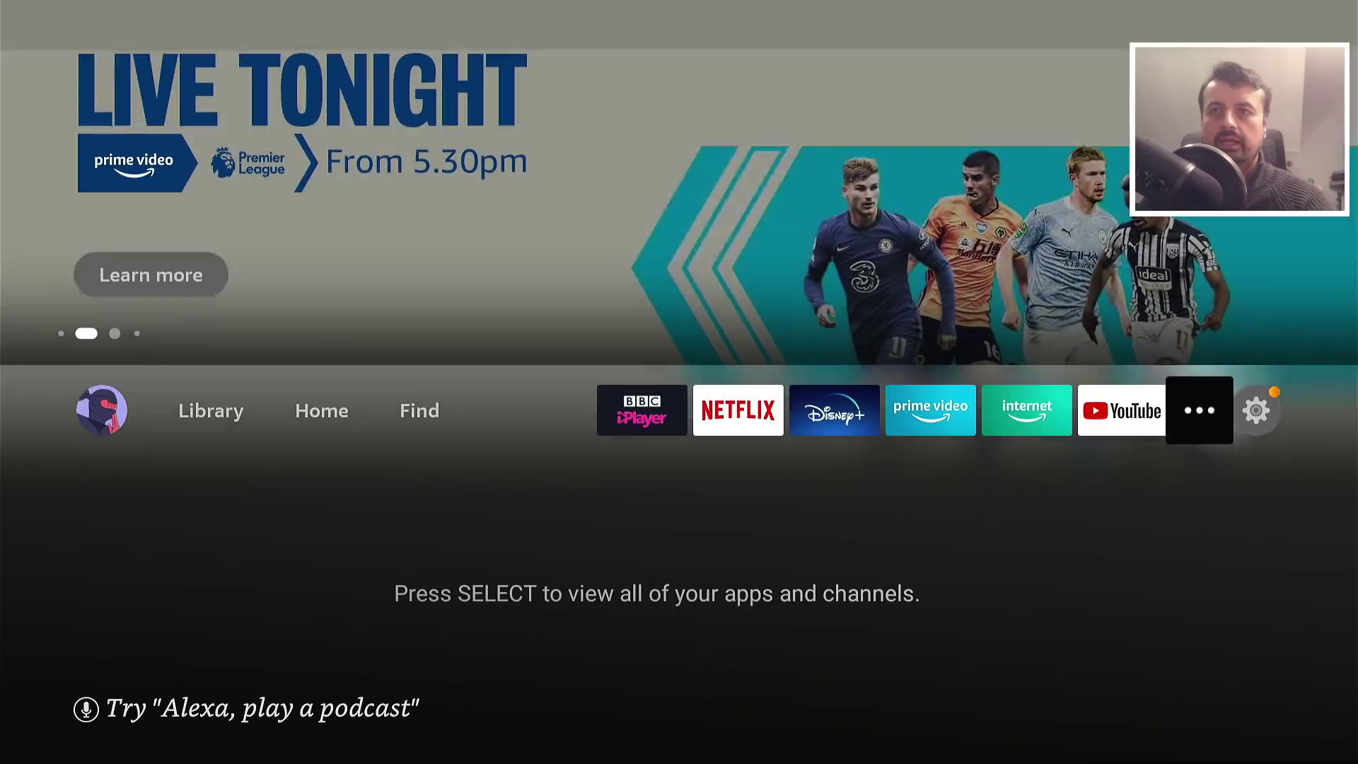
Step: Open the device settings and look over the categories, including Account & Profile Settings, Preferences and Remotes & Bluetooth Devices
key(Right)
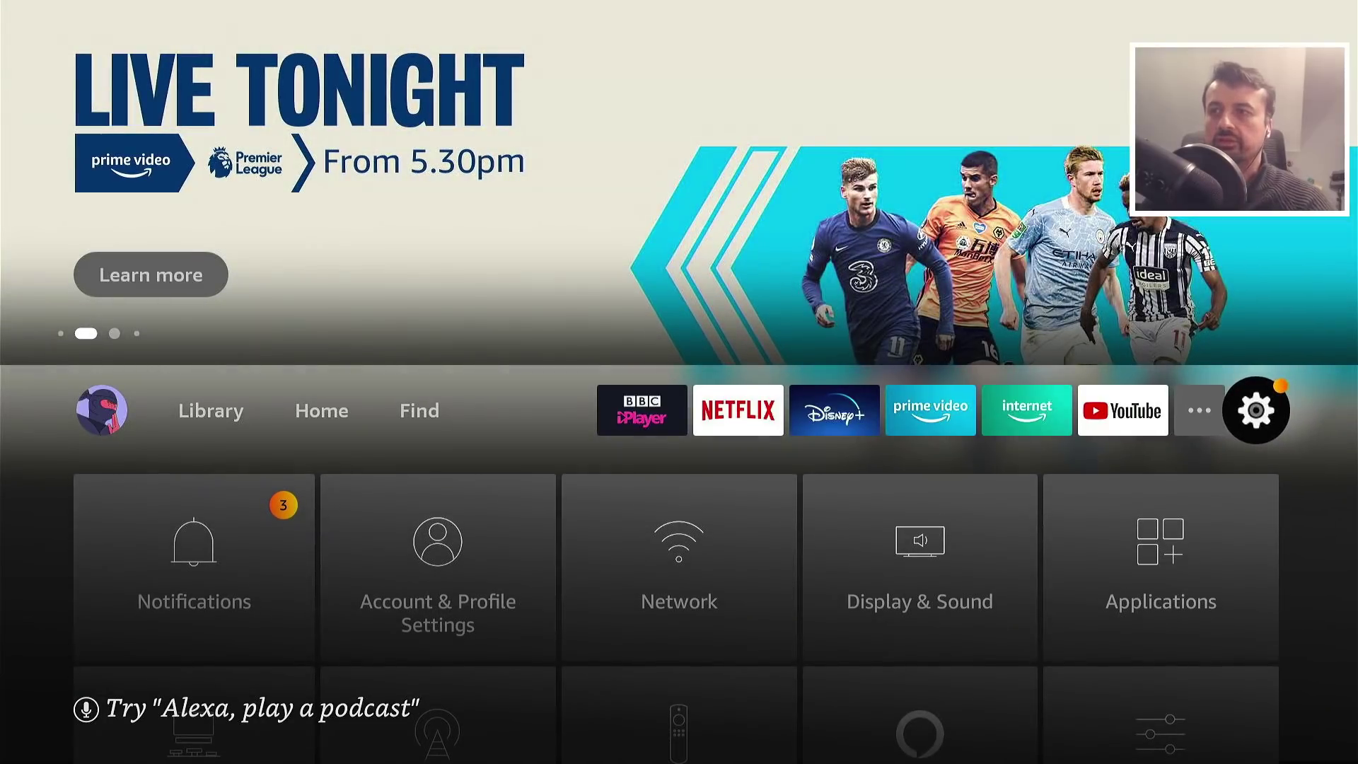
key(Down)
key(Right)
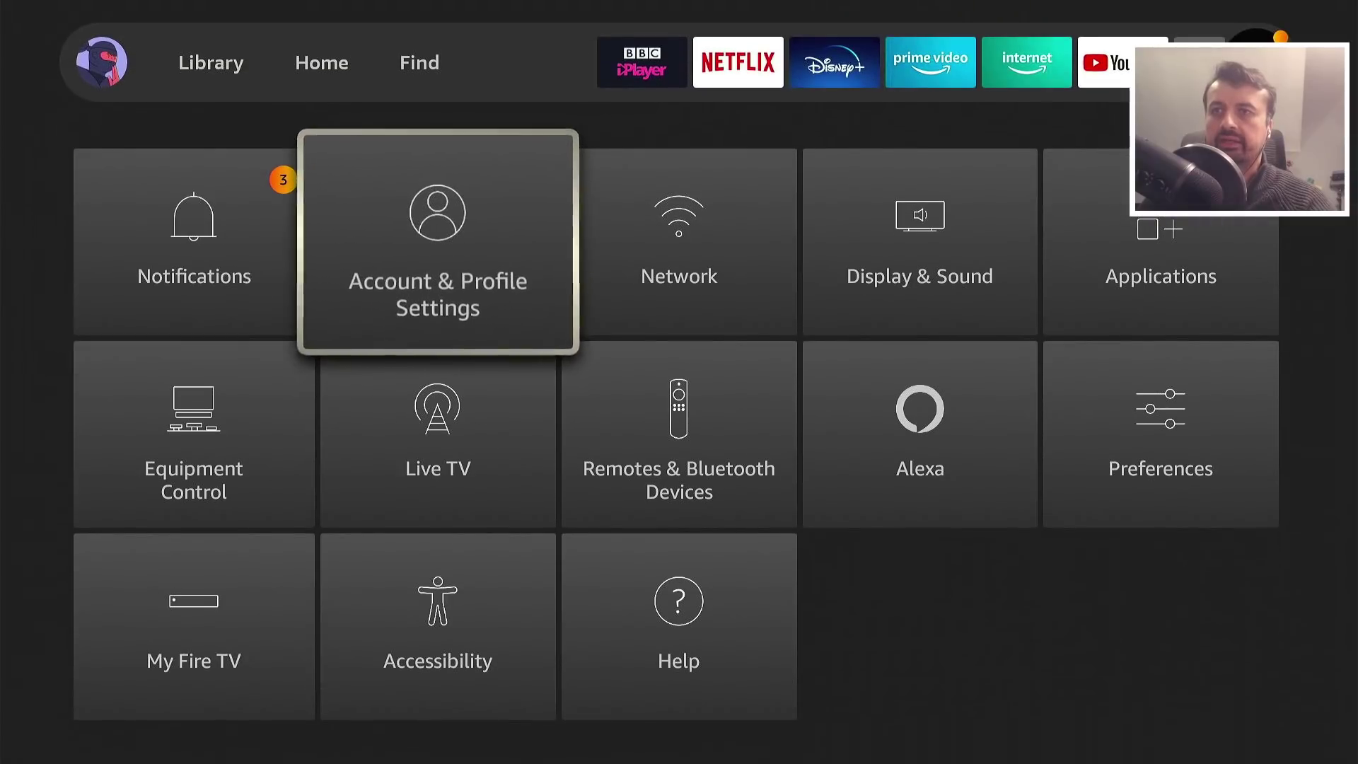
key(Right)
key(Left)
key(Left)
key(Right)
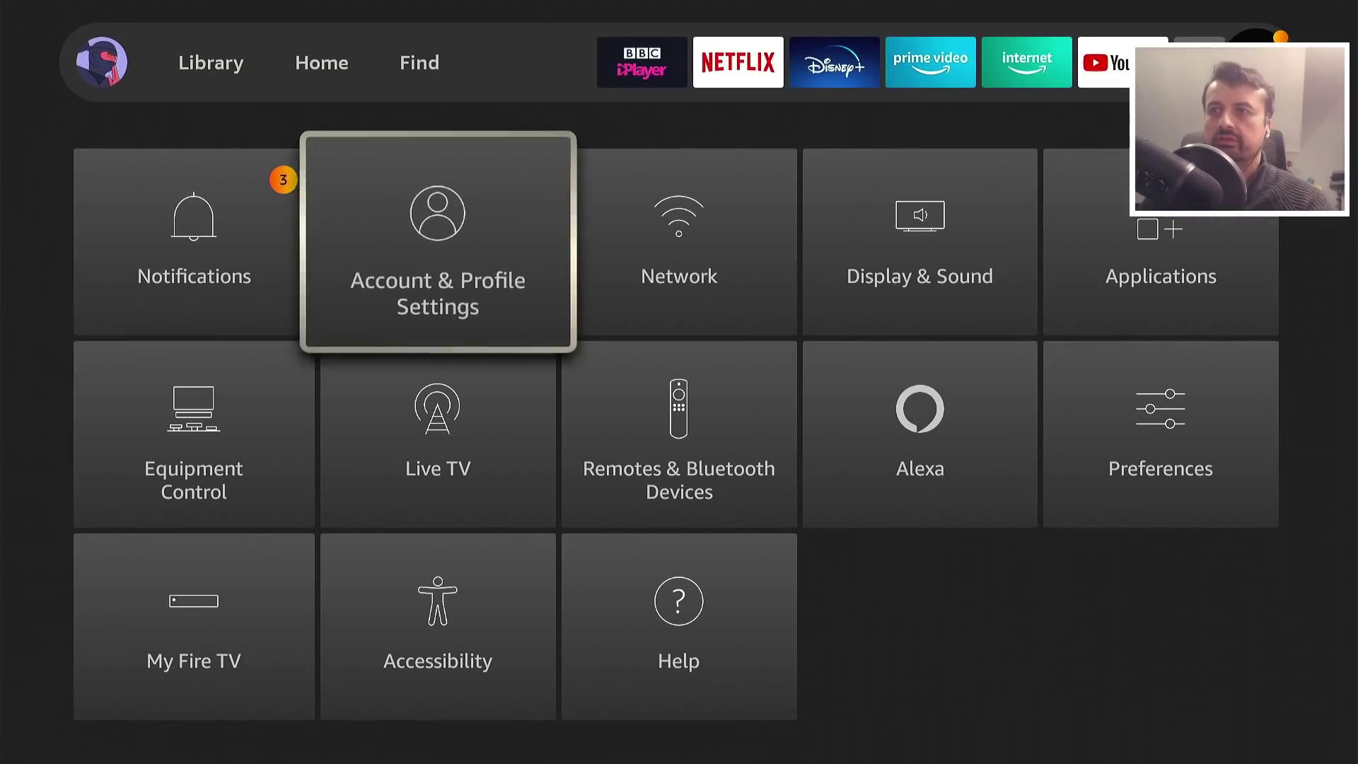
key(Right)
key(Right)
key(Right)
key(Down)
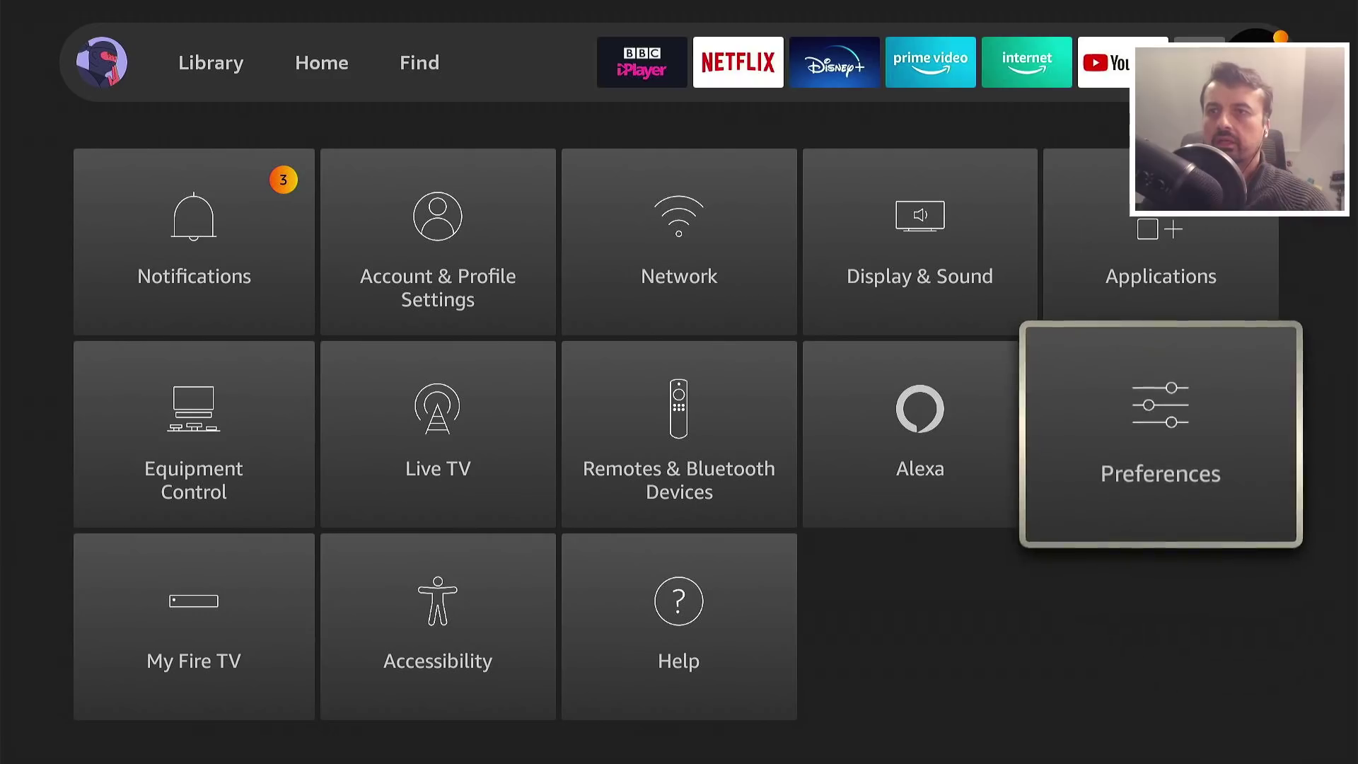
key(Left)
key(Left)
key(Right)
key(Left)
key(Left)
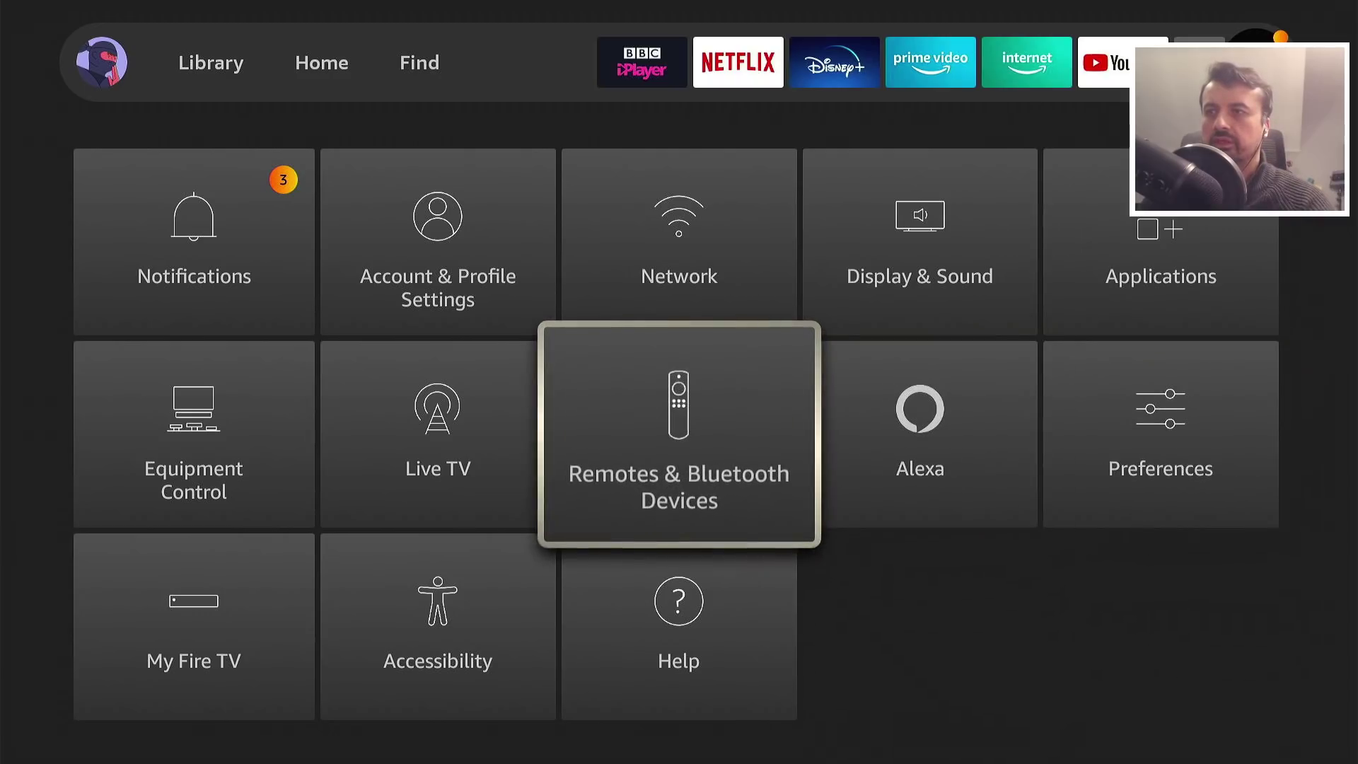
Step: Open the My Fire TV settings and check the About entry
key(Down)
key(Left)
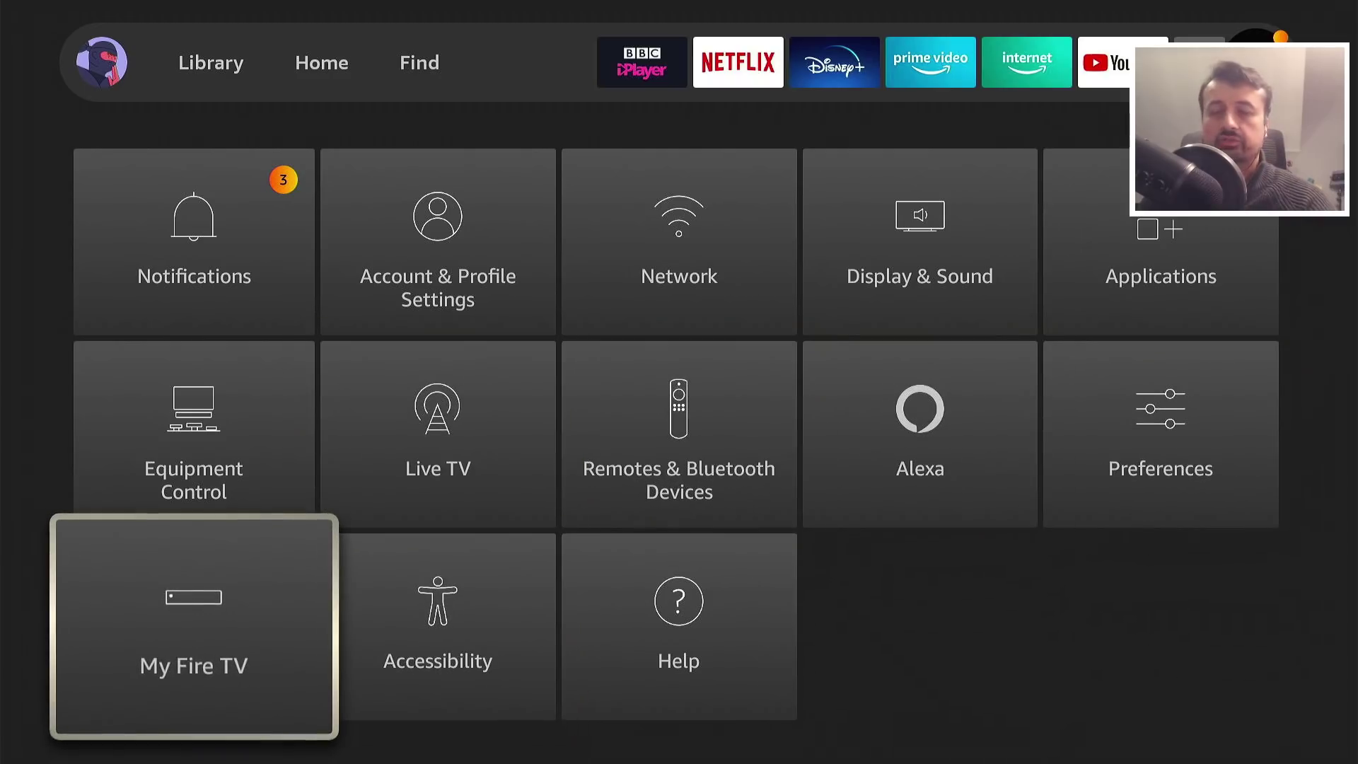
key(Return)
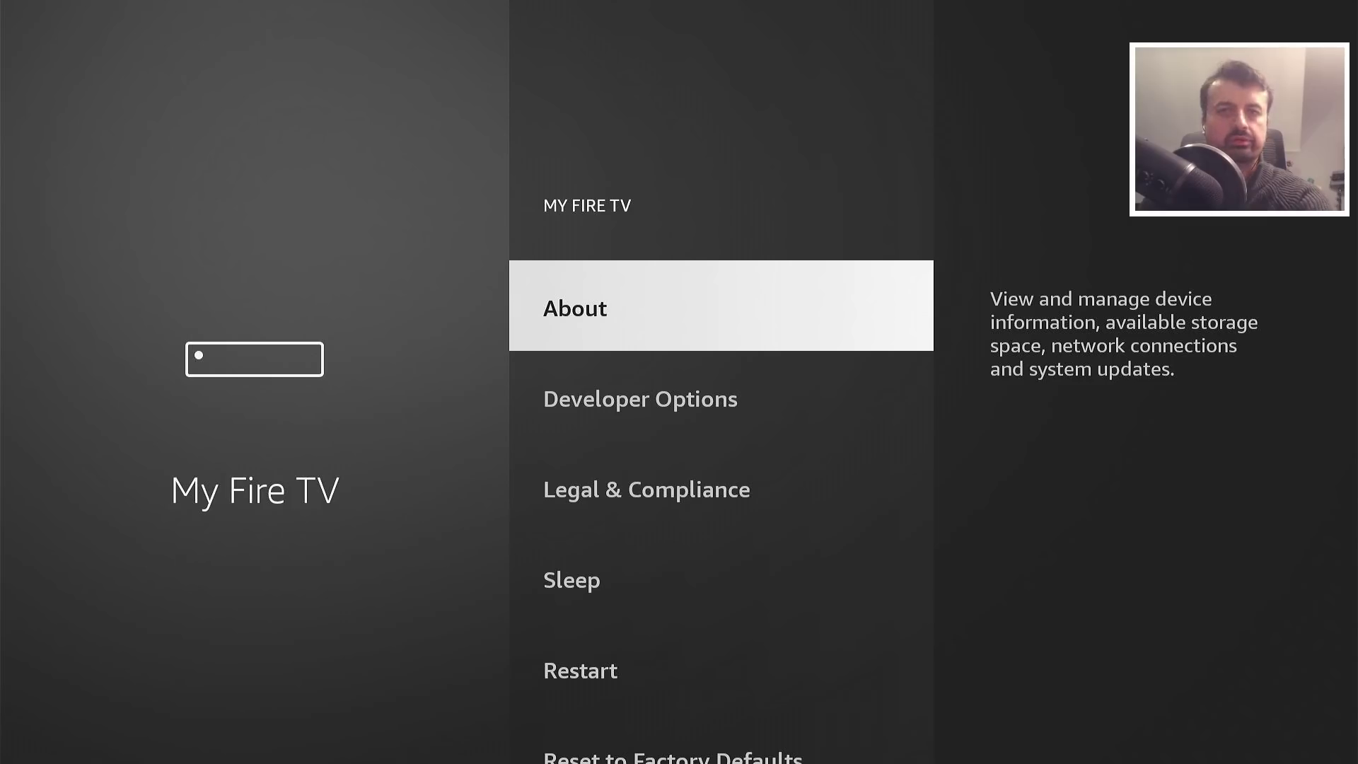
key(Down)
key(Up)
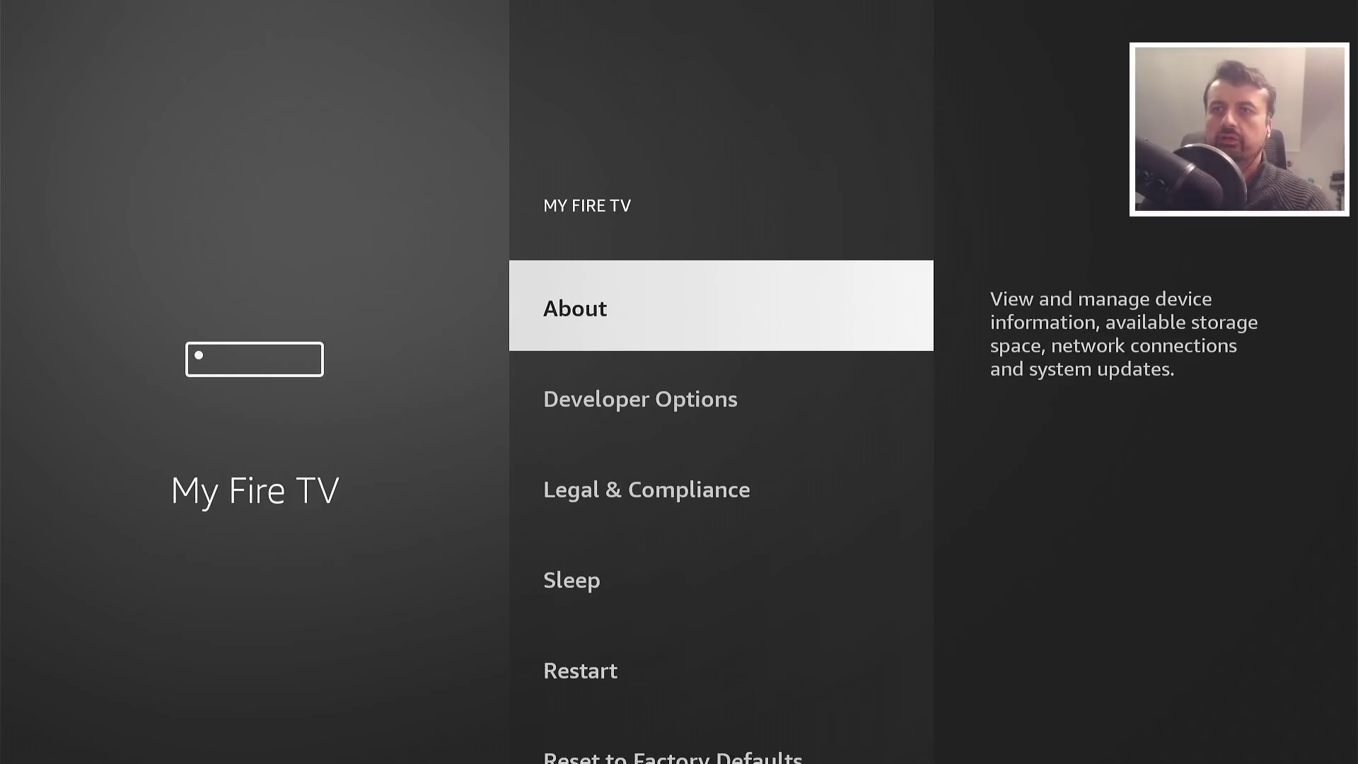
key(Return)
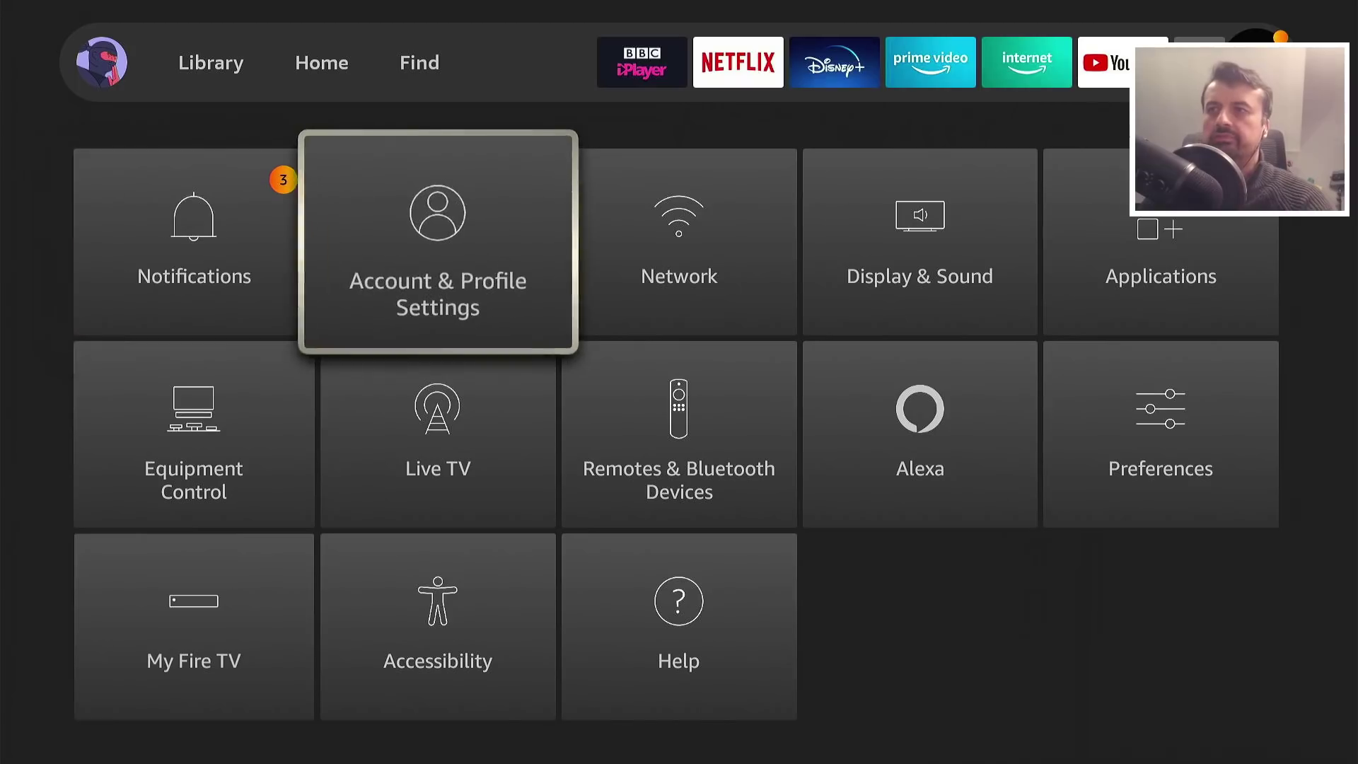
Step: Review the settings categories from Notifications to Applications and return to the Home screen
key(Right)
key(Right)
key(Right)
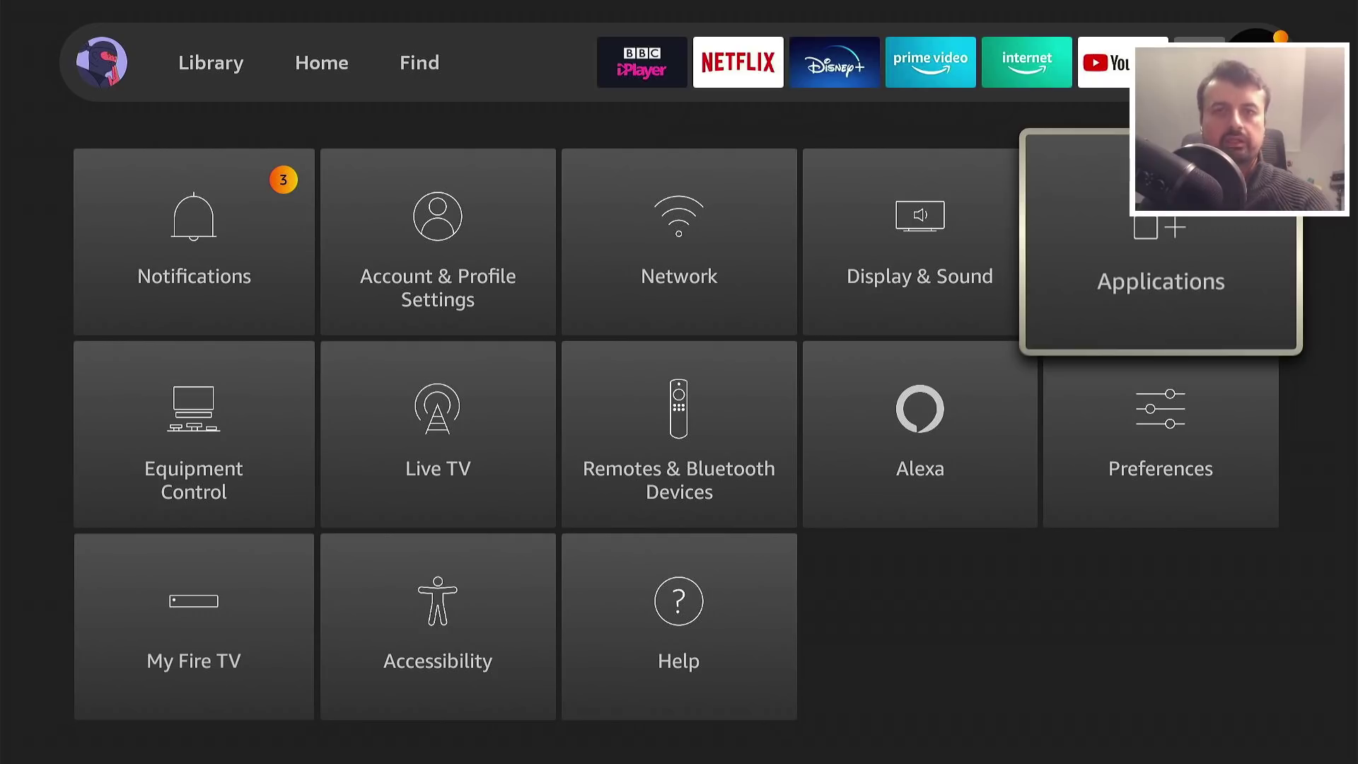
key(Left)
key(Left)
key(Left)
key(Left)
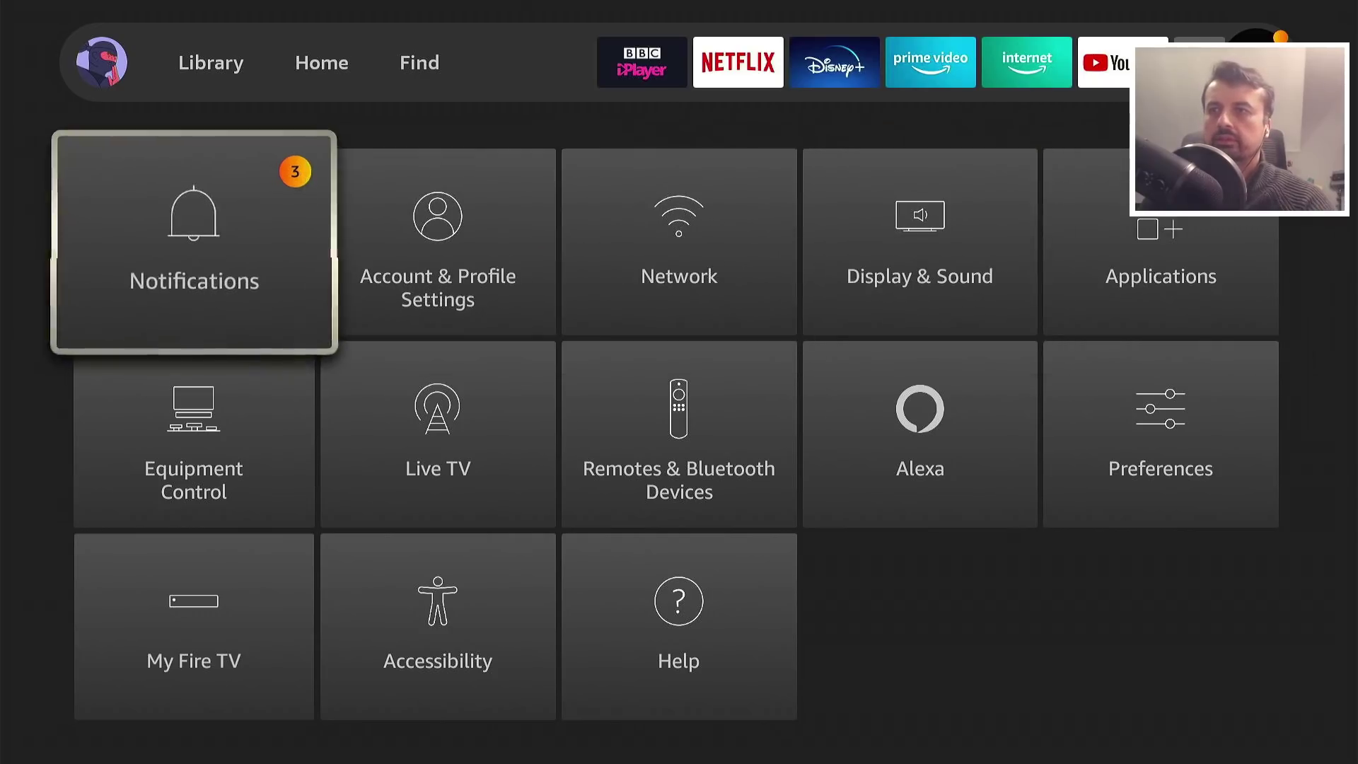
key(Down)
key(Home)
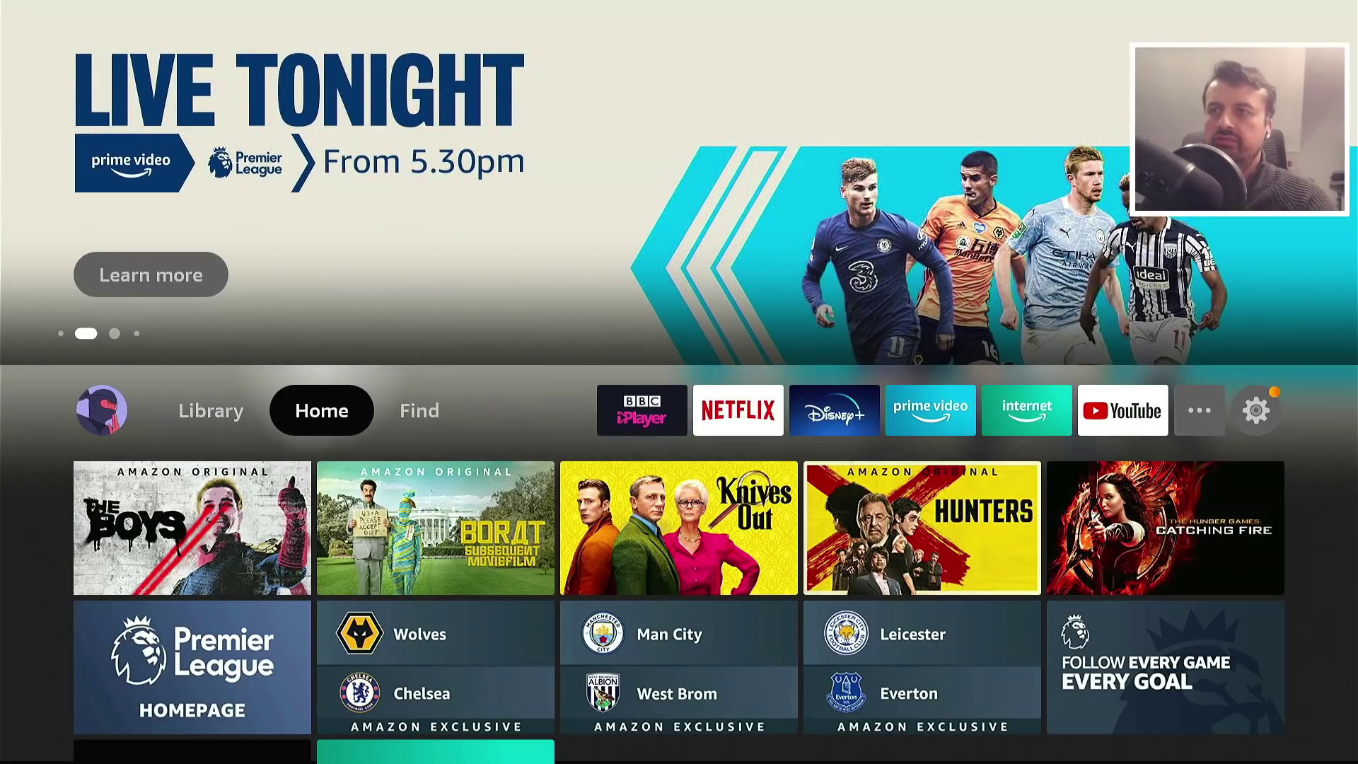
Step: Browse the Popular Films and TV Programmes row on the Home screen, from The Boys to Hacksaw Ridge
key(Down)
key(Down)
key(Down)
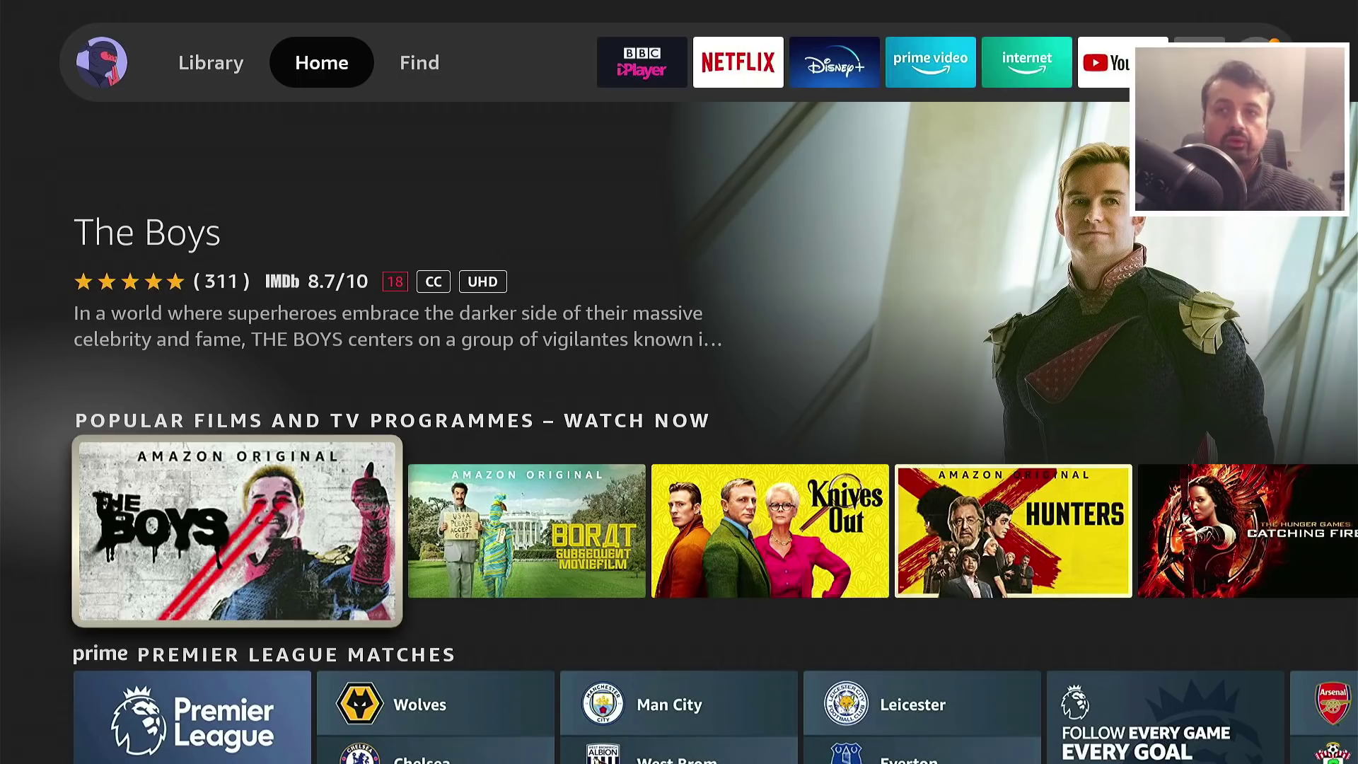
key(Right)
key(Left)
key(Right)
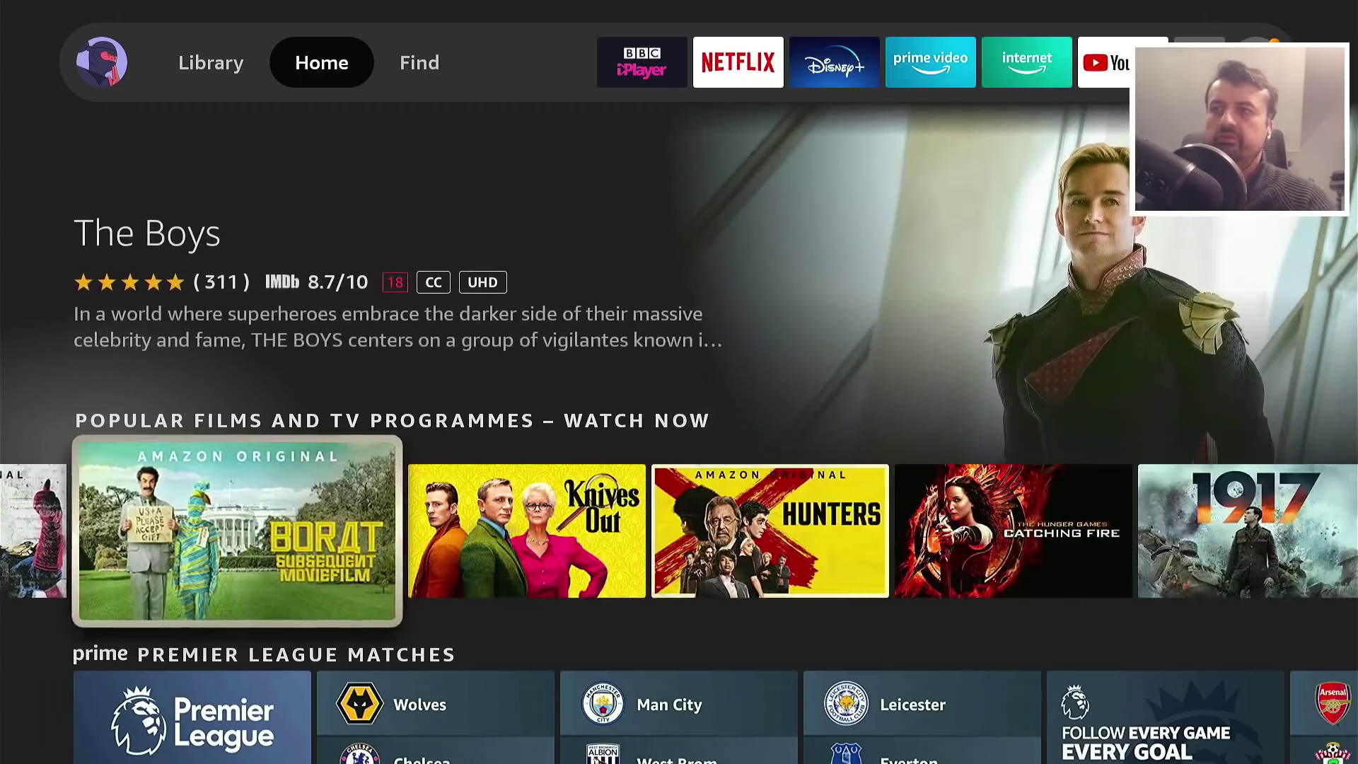
key(Right)
key(Right)
key(Right)
key(Right)
key(Right)
key(Right)
key(Right)
key(Right)
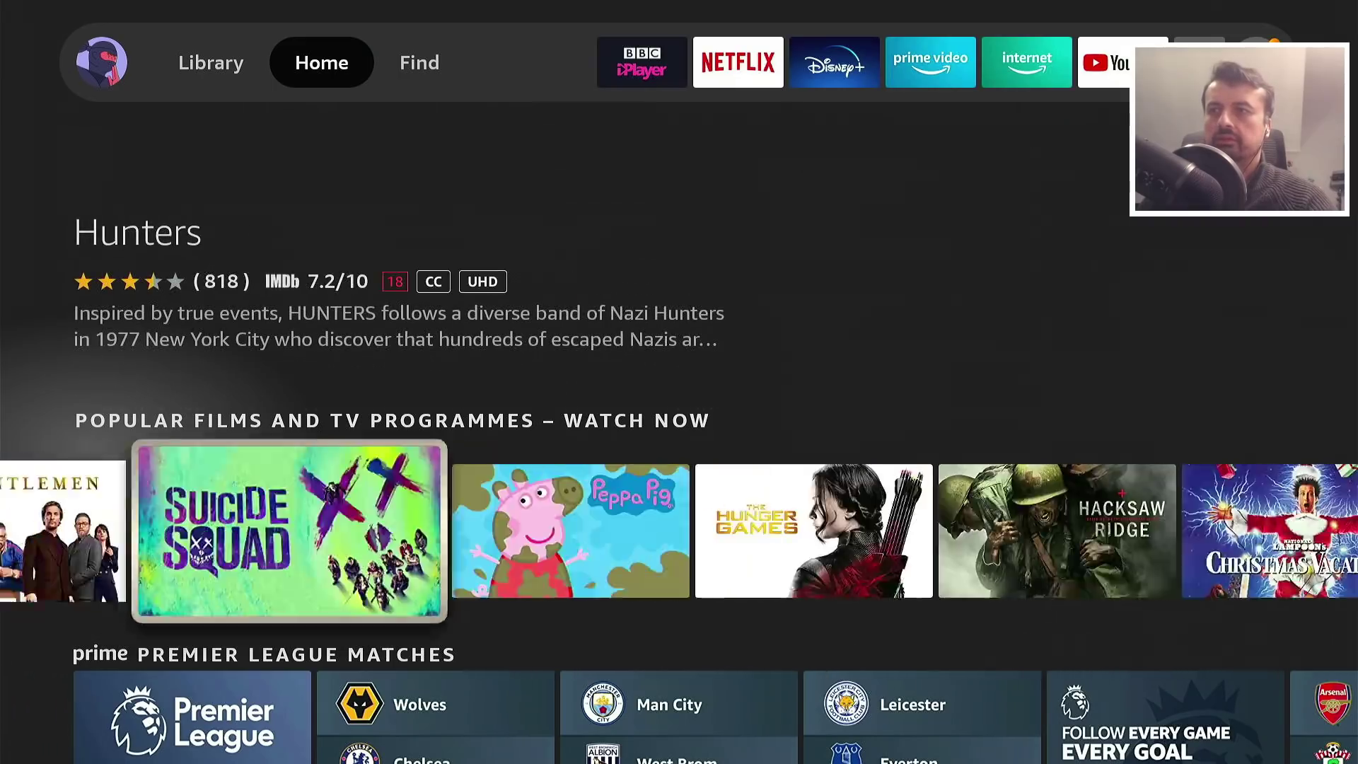
key(Right)
key(Right)
key(Right)
Step: Look at the Home rows for Premier League matches, recently used apps and On Now channels
key(Down)
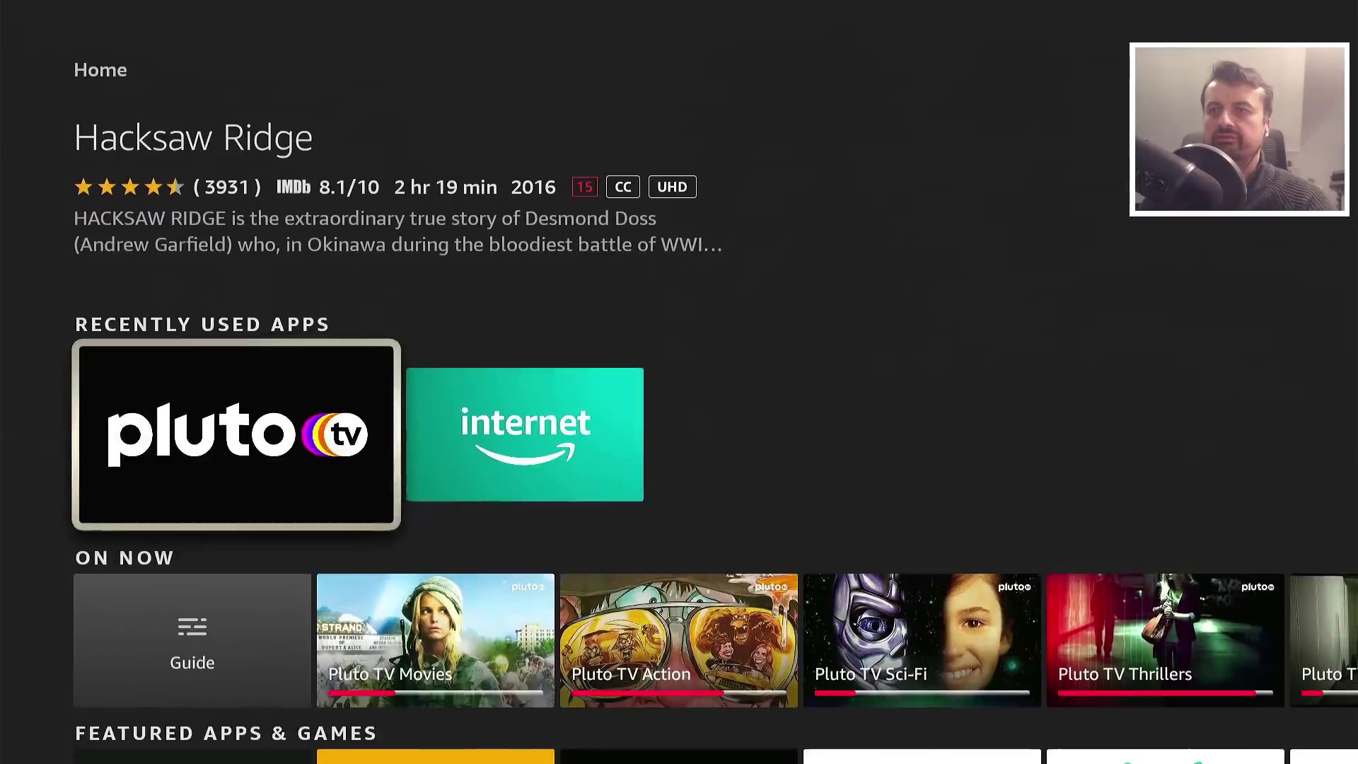
key(Down)
key(Up)
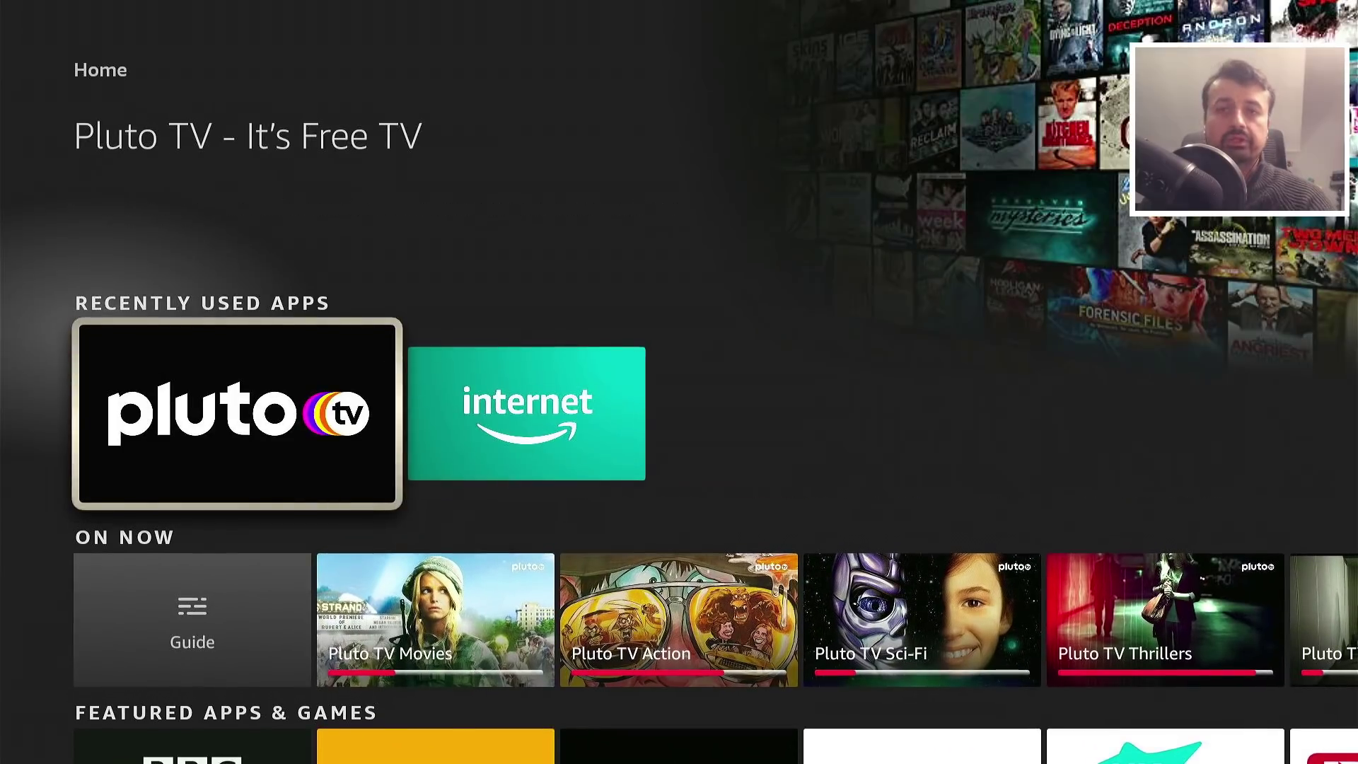
key(Down)
key(Down)
key(Down)
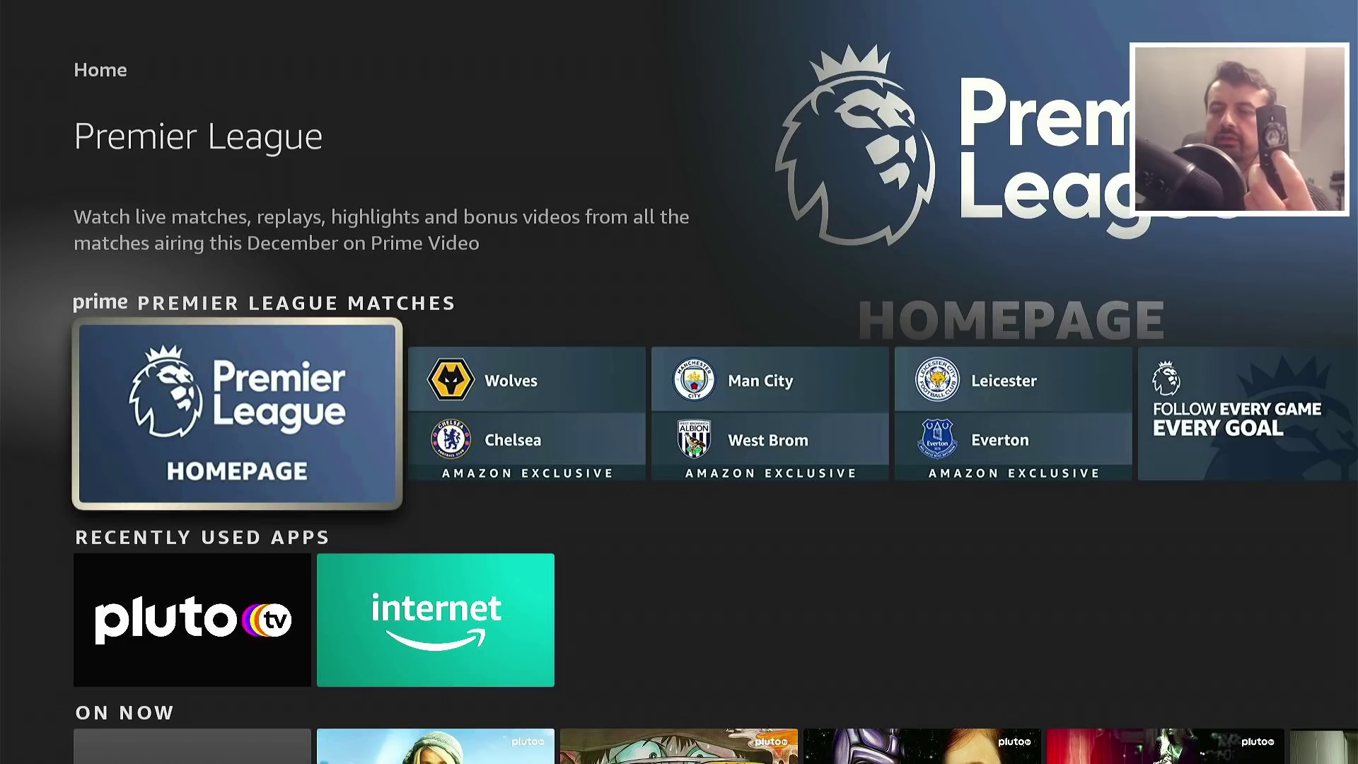
Step: Bring up the quick-access menu and look over its Profiles, Apps, Sleep, Mirroring and Settings shortcuts
key(Home)
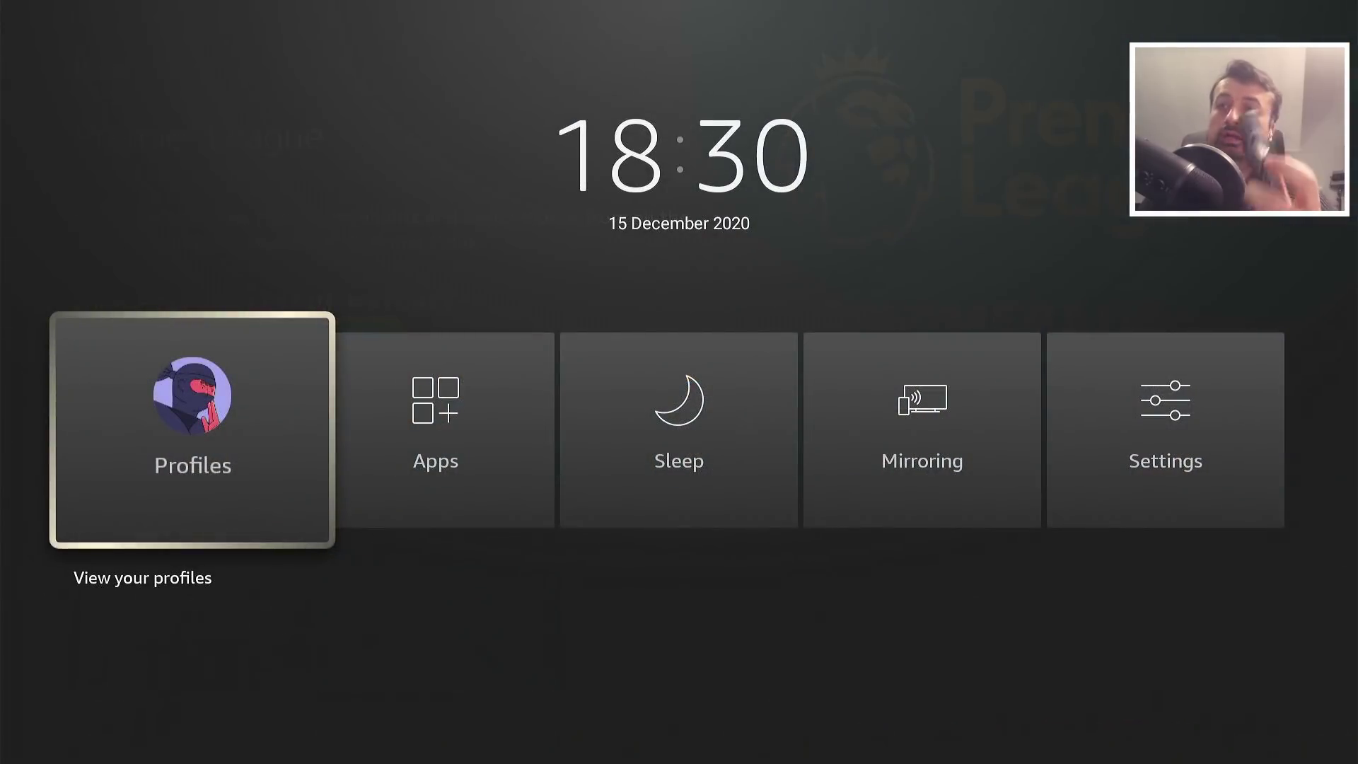
key(Right)
key(Left)
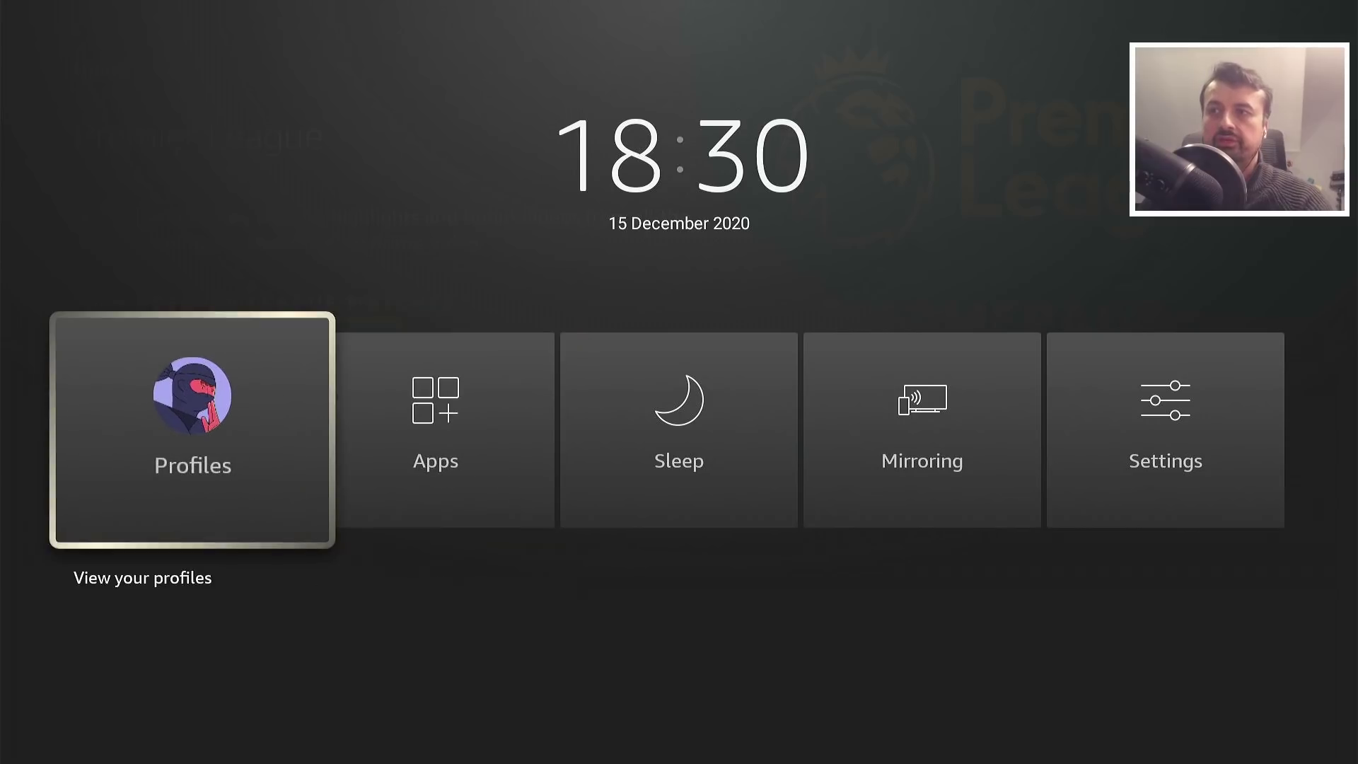
key(Right)
key(Right)
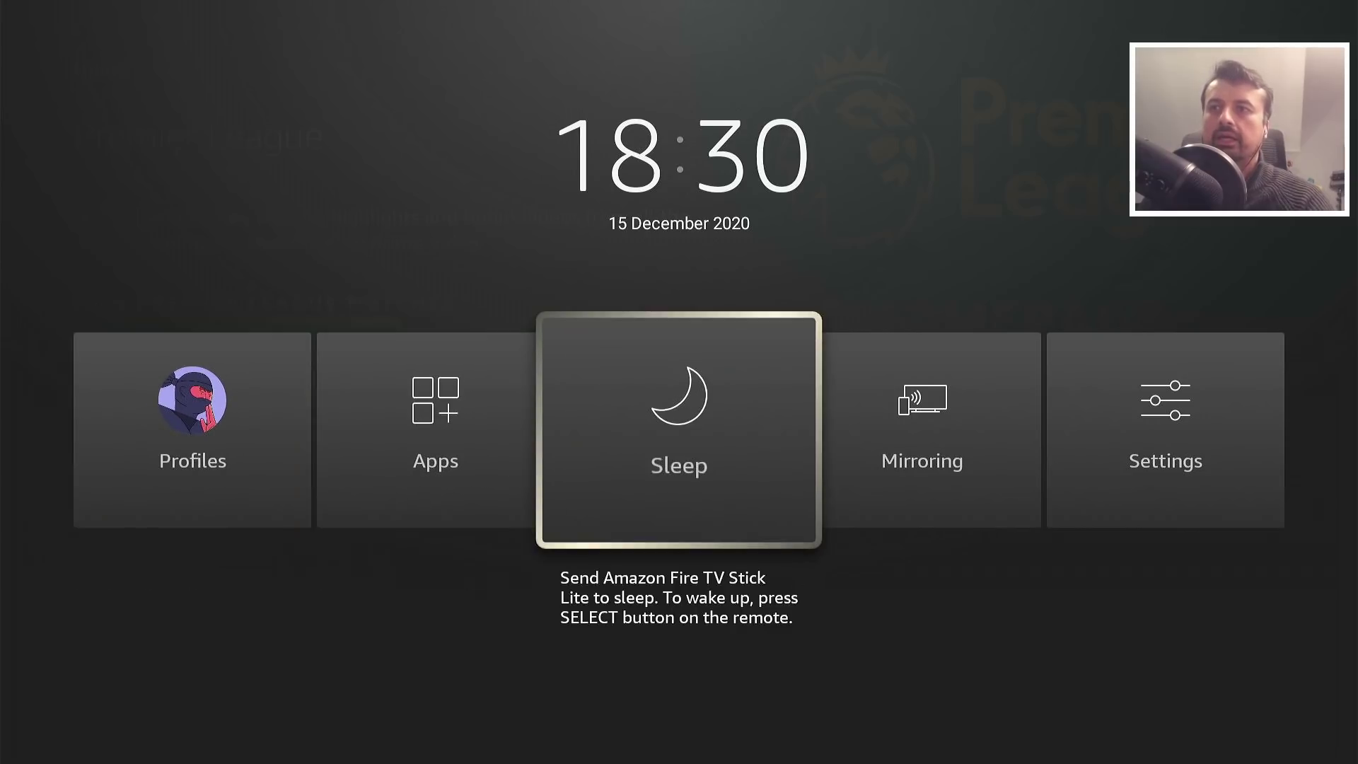
key(Right)
key(Right)
key(Left)
key(Left)
key(Left)
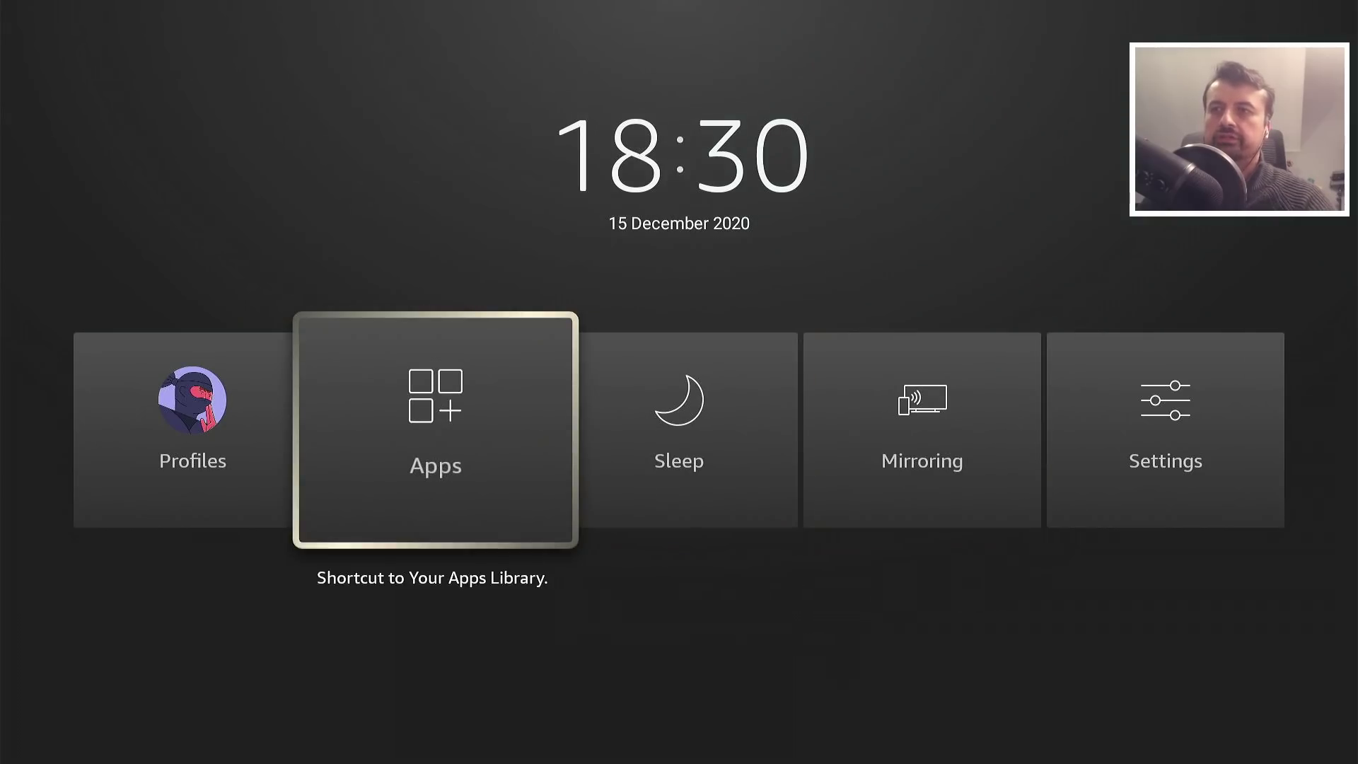
Step: Open Your Apps & Channels through the Apps shortcut and launch the Downloader app
key(Return)
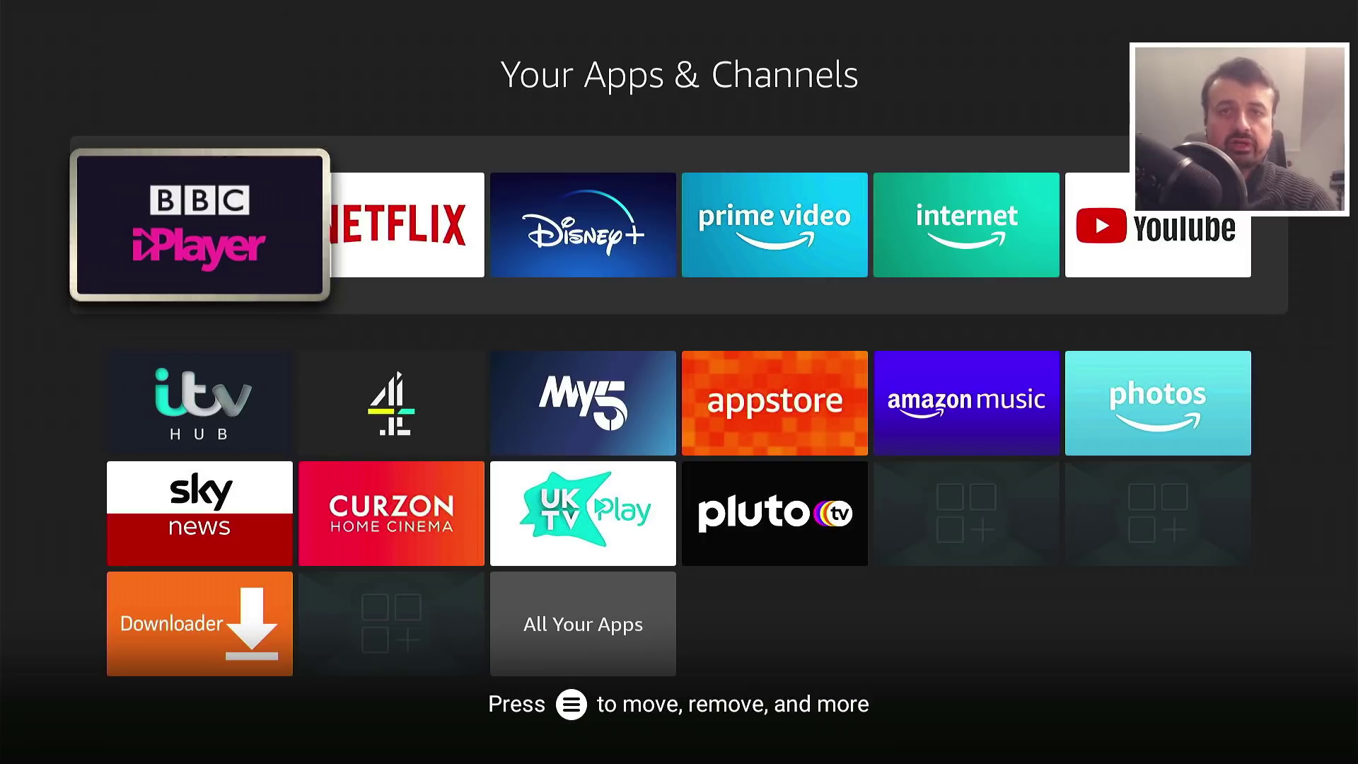
key(Down)
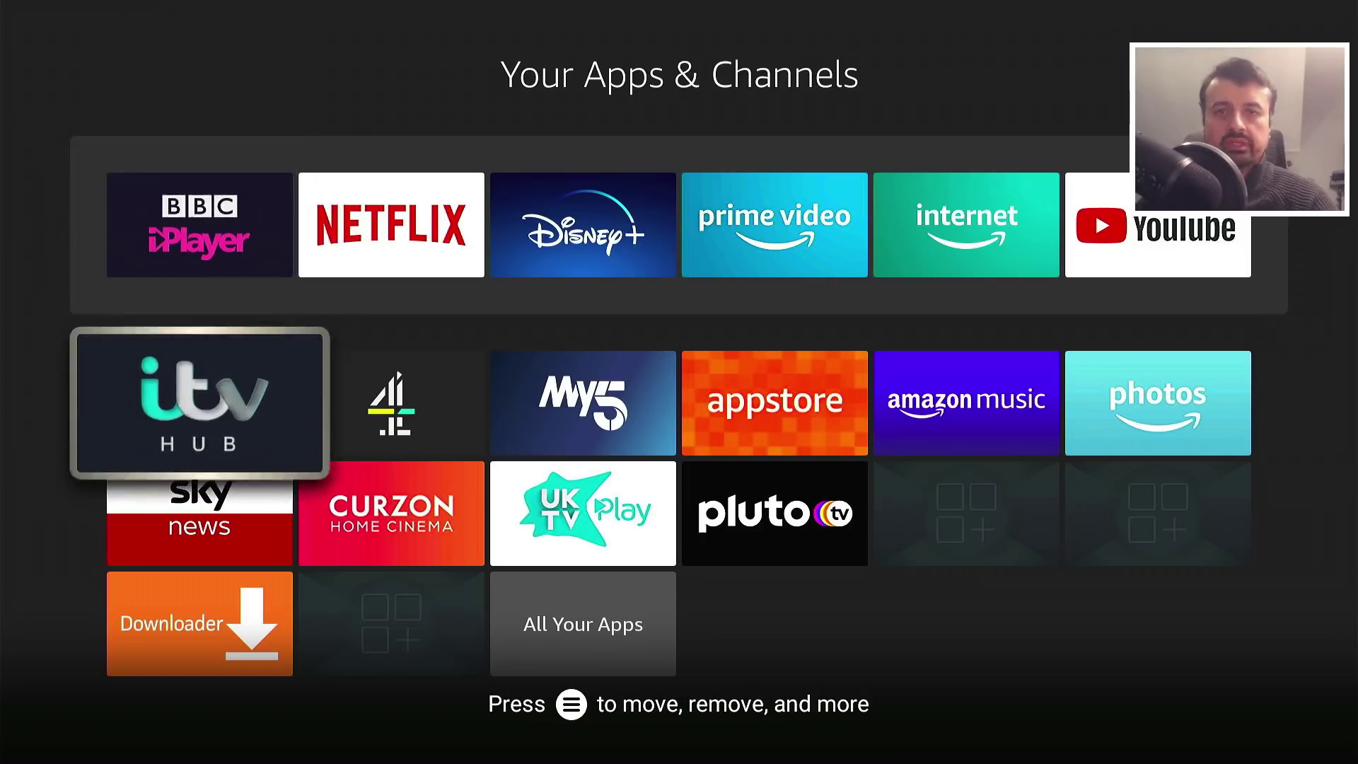
key(Down)
key(Down)
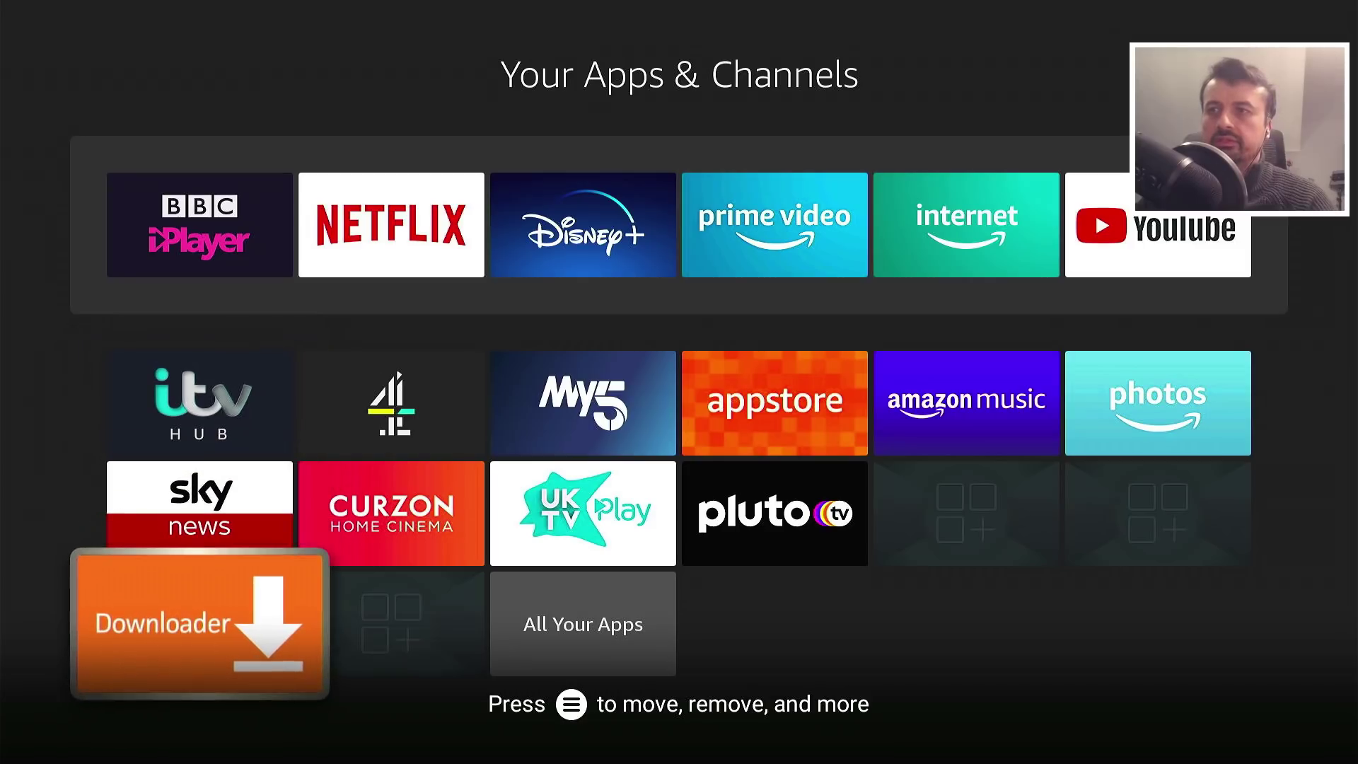
key(Return)
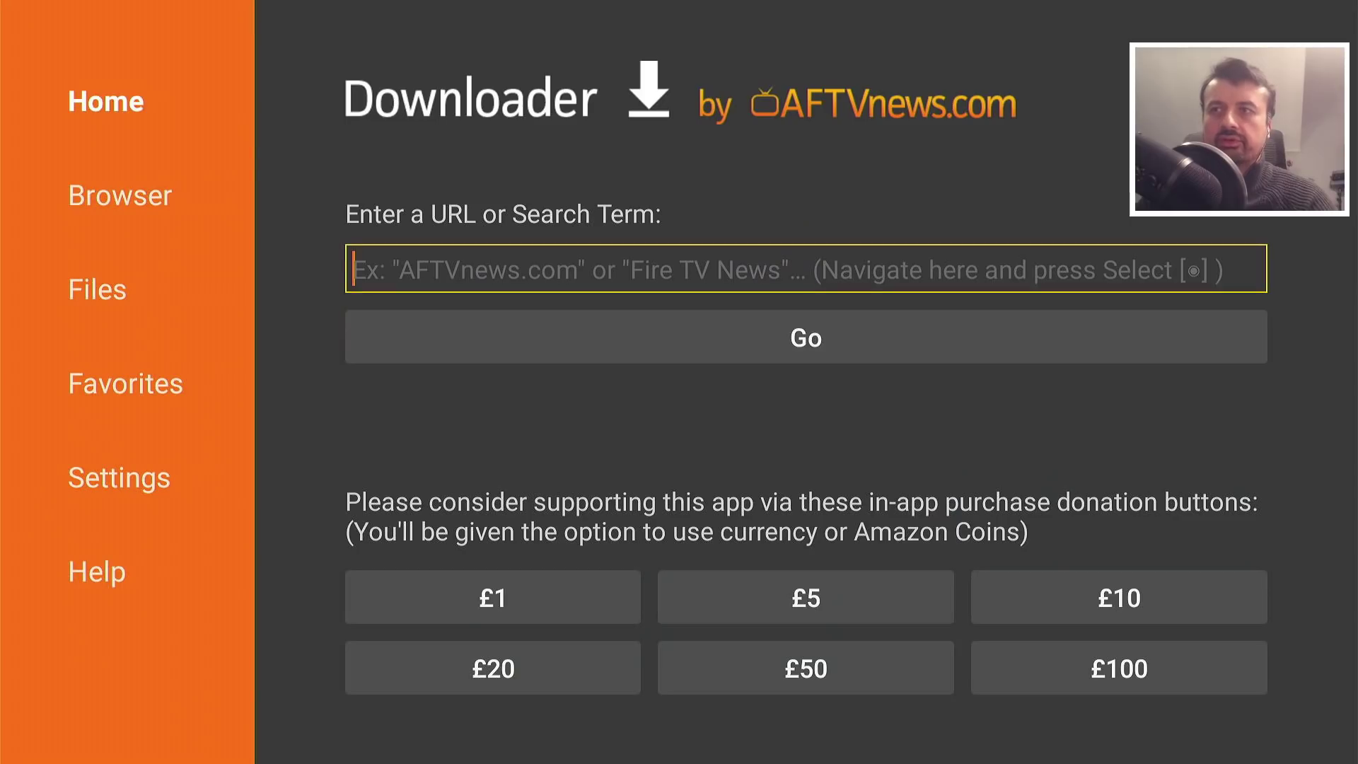
Step: Search for "tduk" from Downloader's URL or search term field
key(Return)
text(tduk)
key(Right)
key(Left)
key(Right)
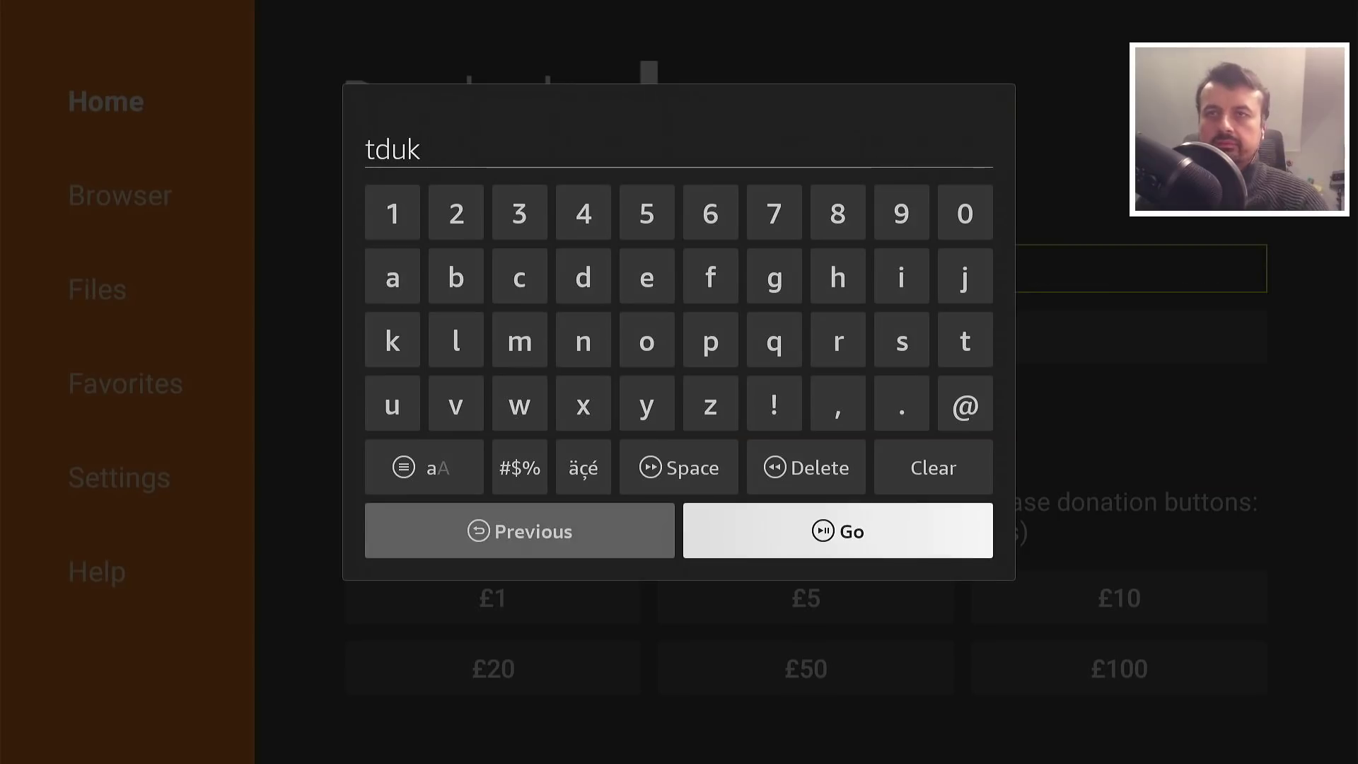
key(Return)
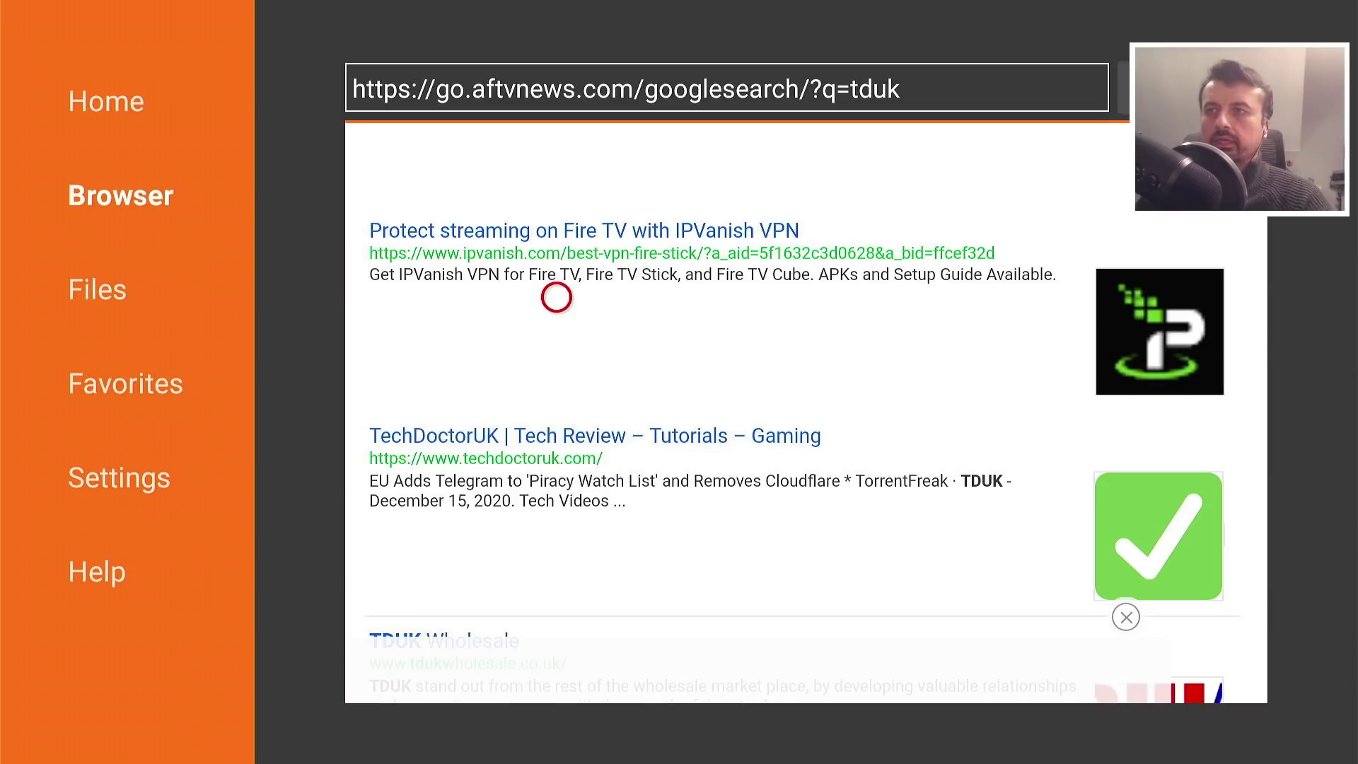
Step: Open the TechDoctorUK site from the search results and bring up its Tubi TV Mod (No Ads / No Tracking) tutorial
click(556, 450)
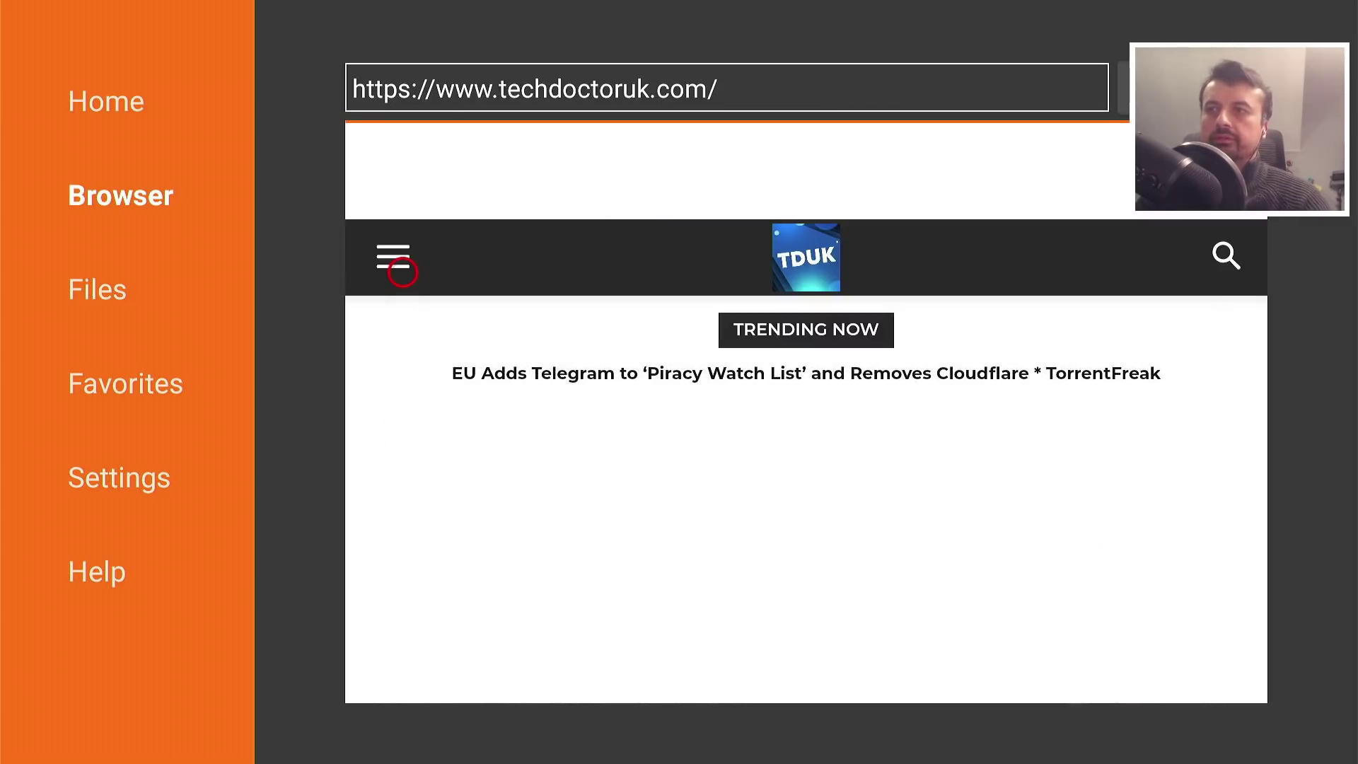
click(393, 257)
click(402, 436)
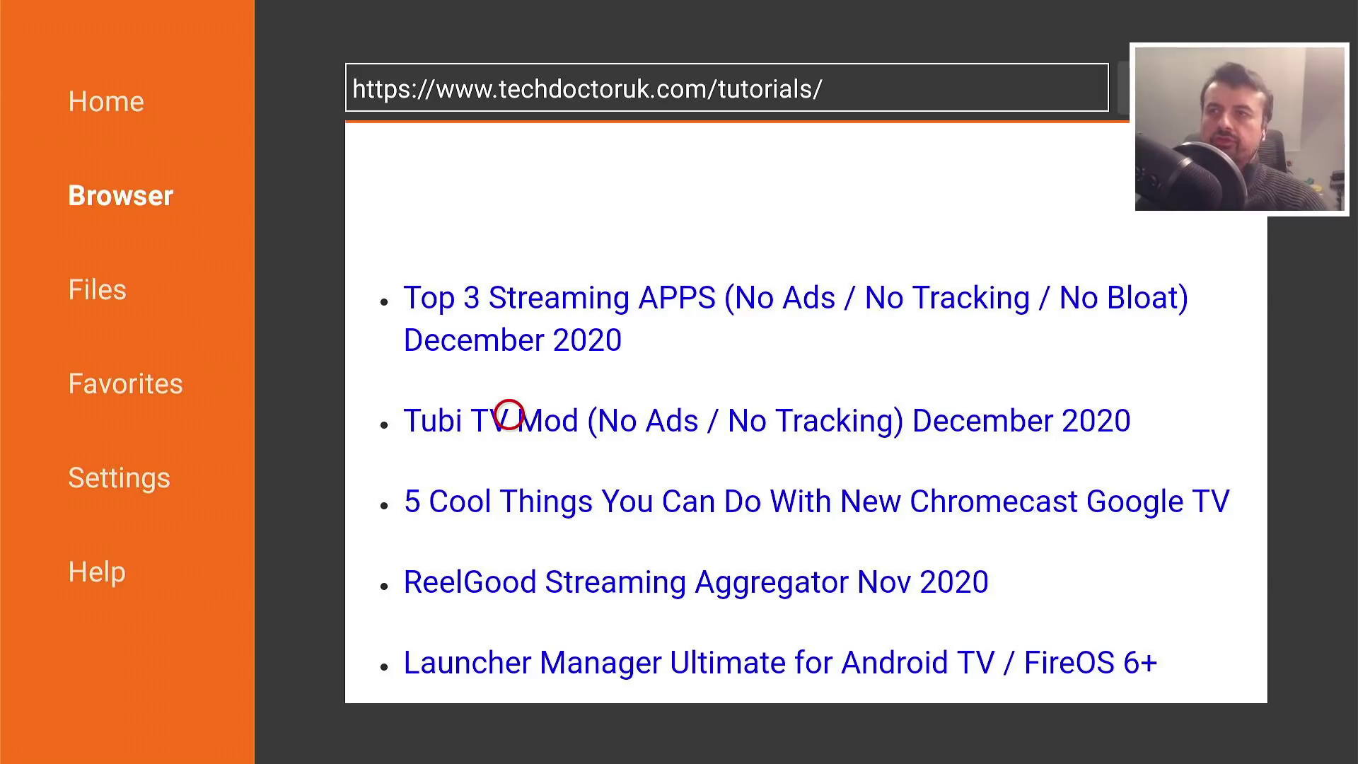
click(509, 419)
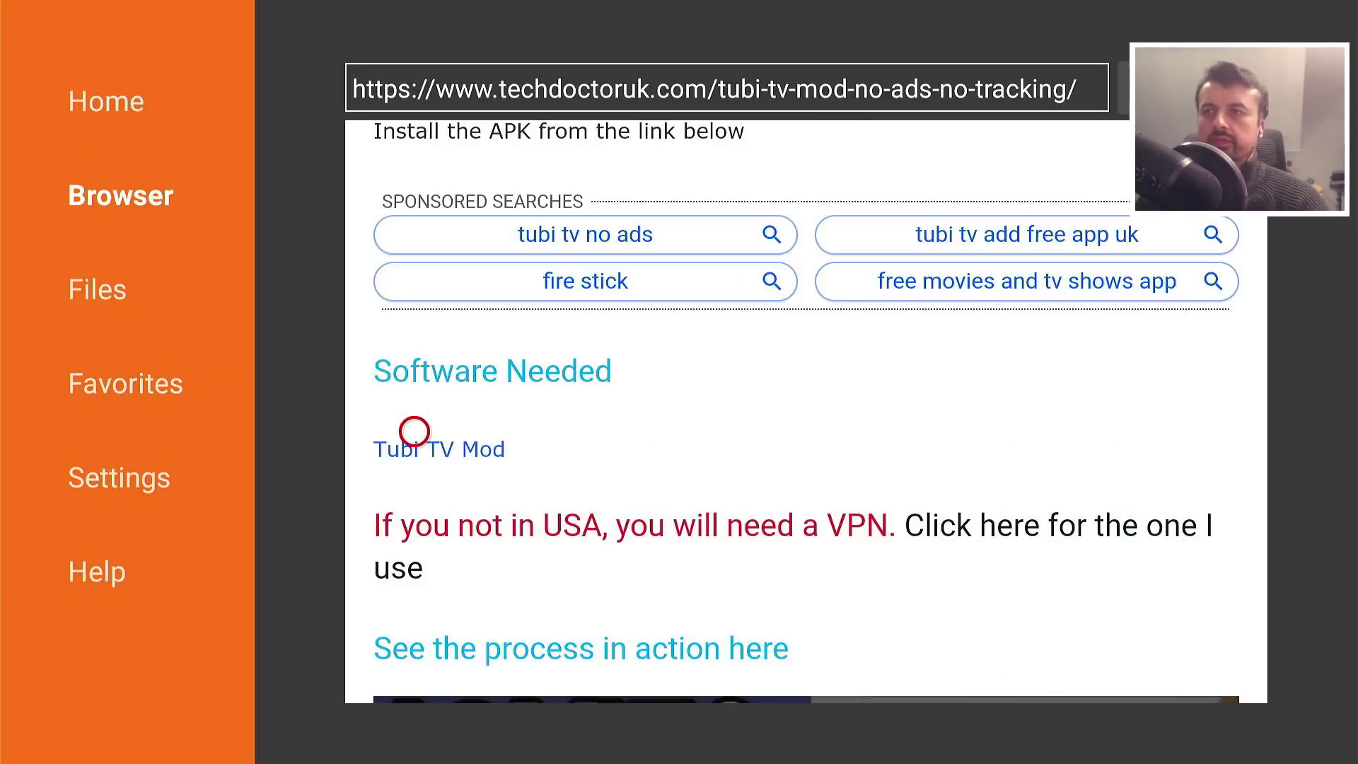
Step: Download Tubi 4.7.6 from the tutorial's Tubi TV Mod link and install it
click(413, 432)
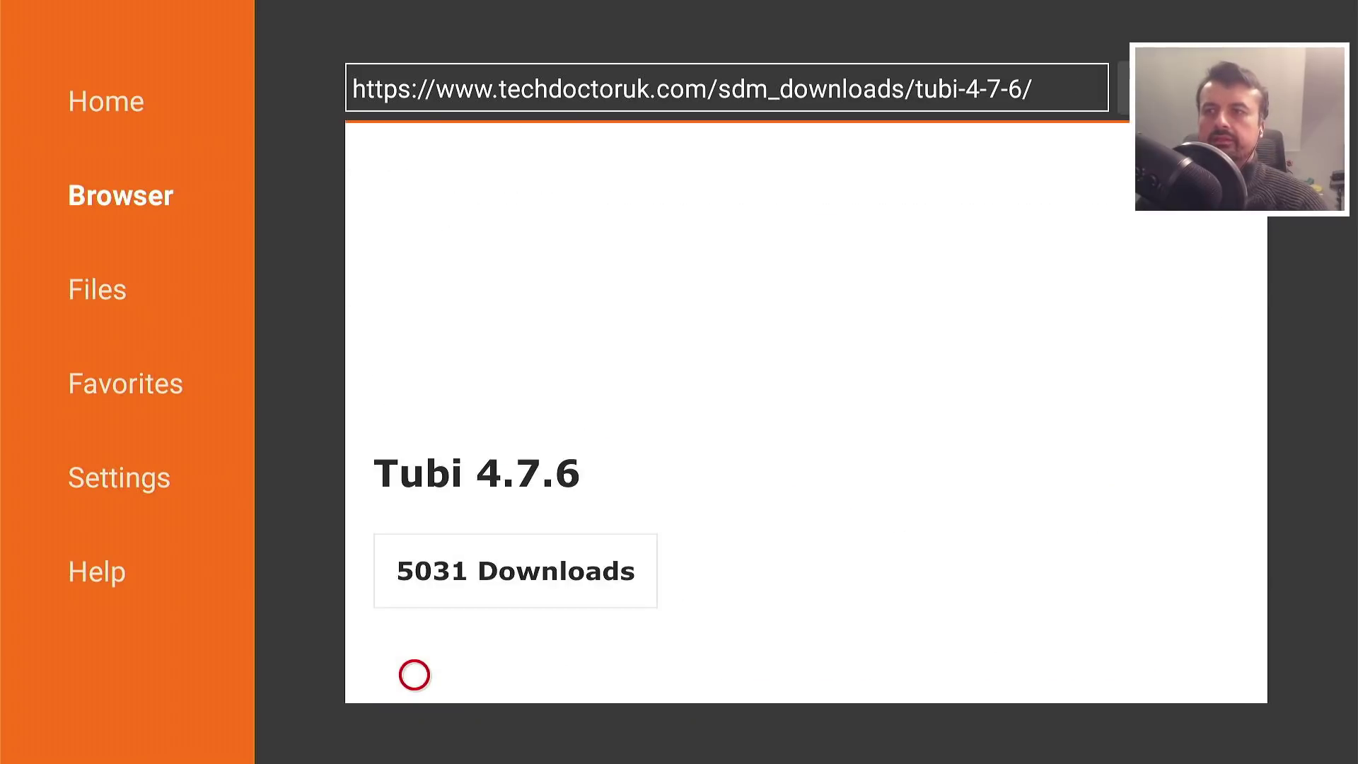
scroll(414, 674, down, 5)
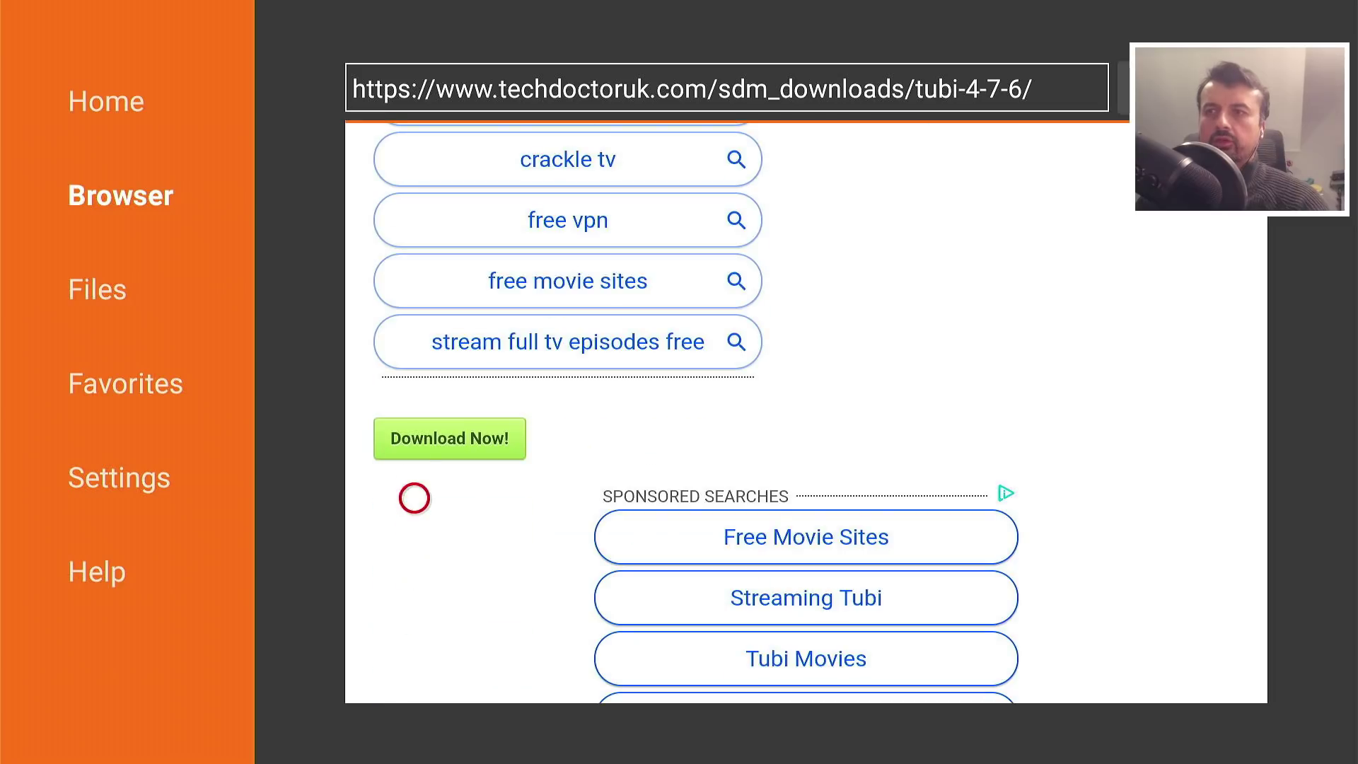
click(413, 427)
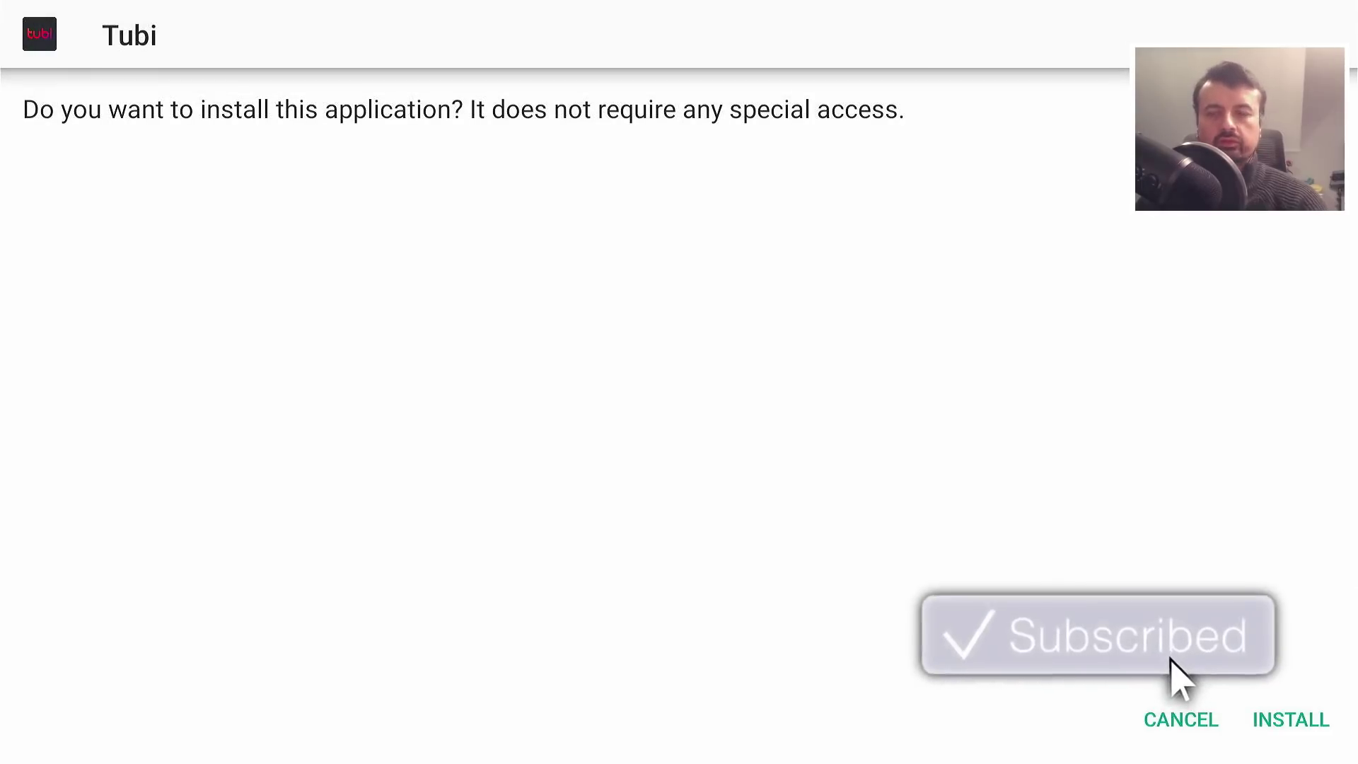
key(Right)
key(Return)
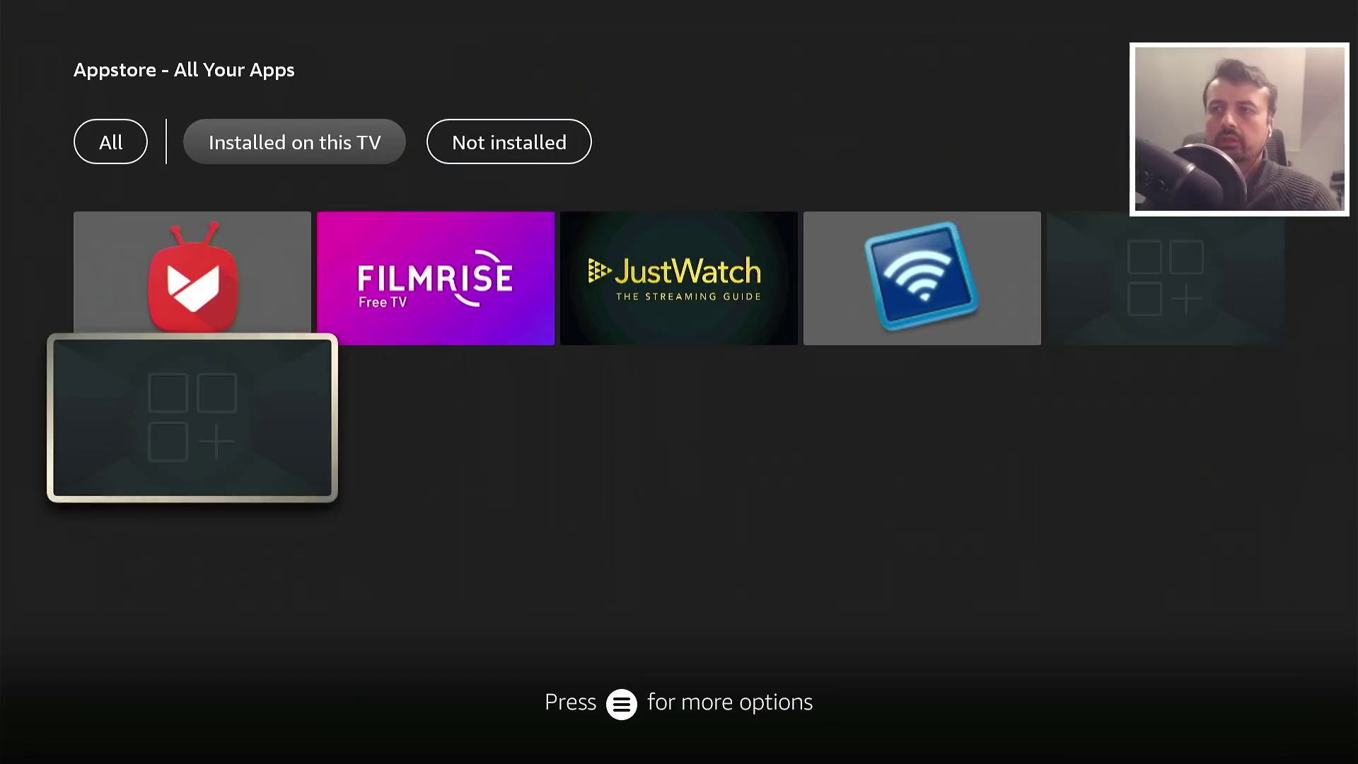
Step: Launch Launcher Manager from the apps installed on this TV and try its option to disable the stock launcher
key(Return)
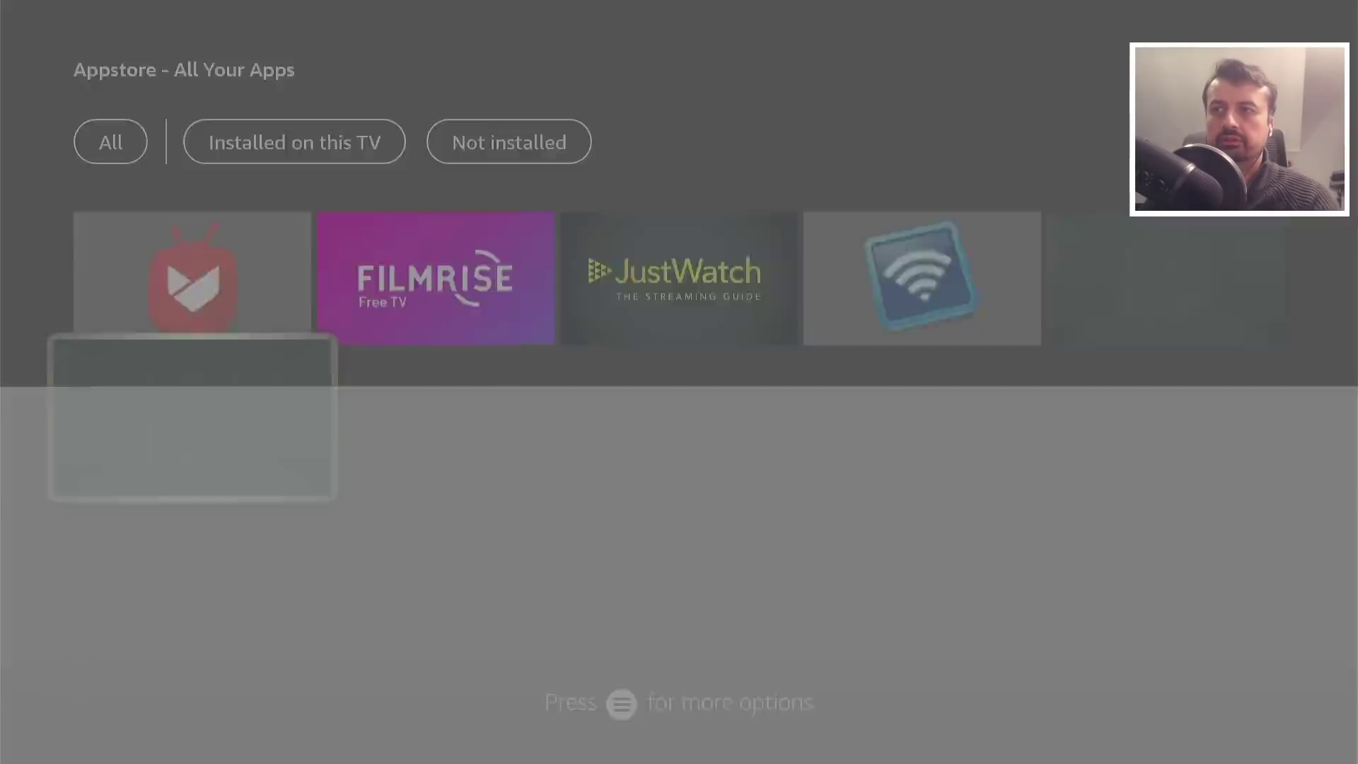
key(Right)
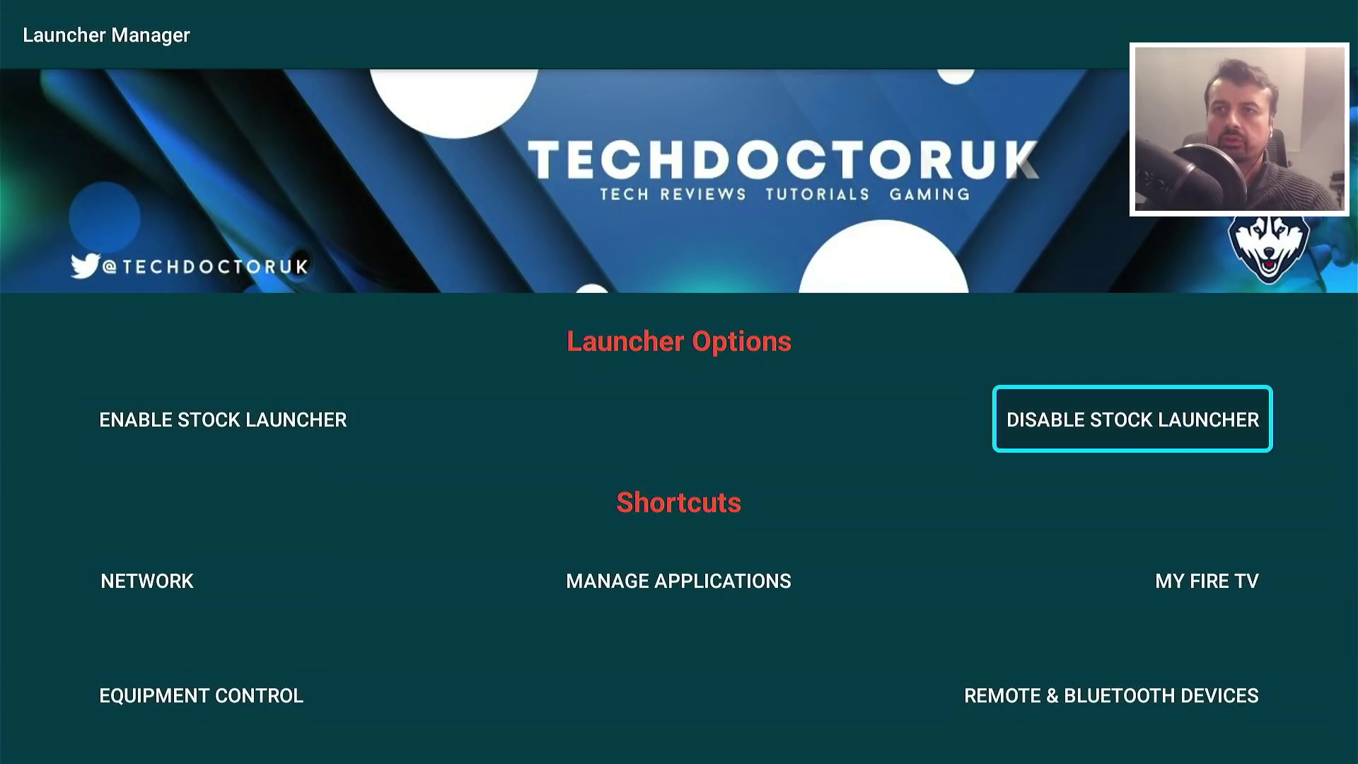
key(Return)
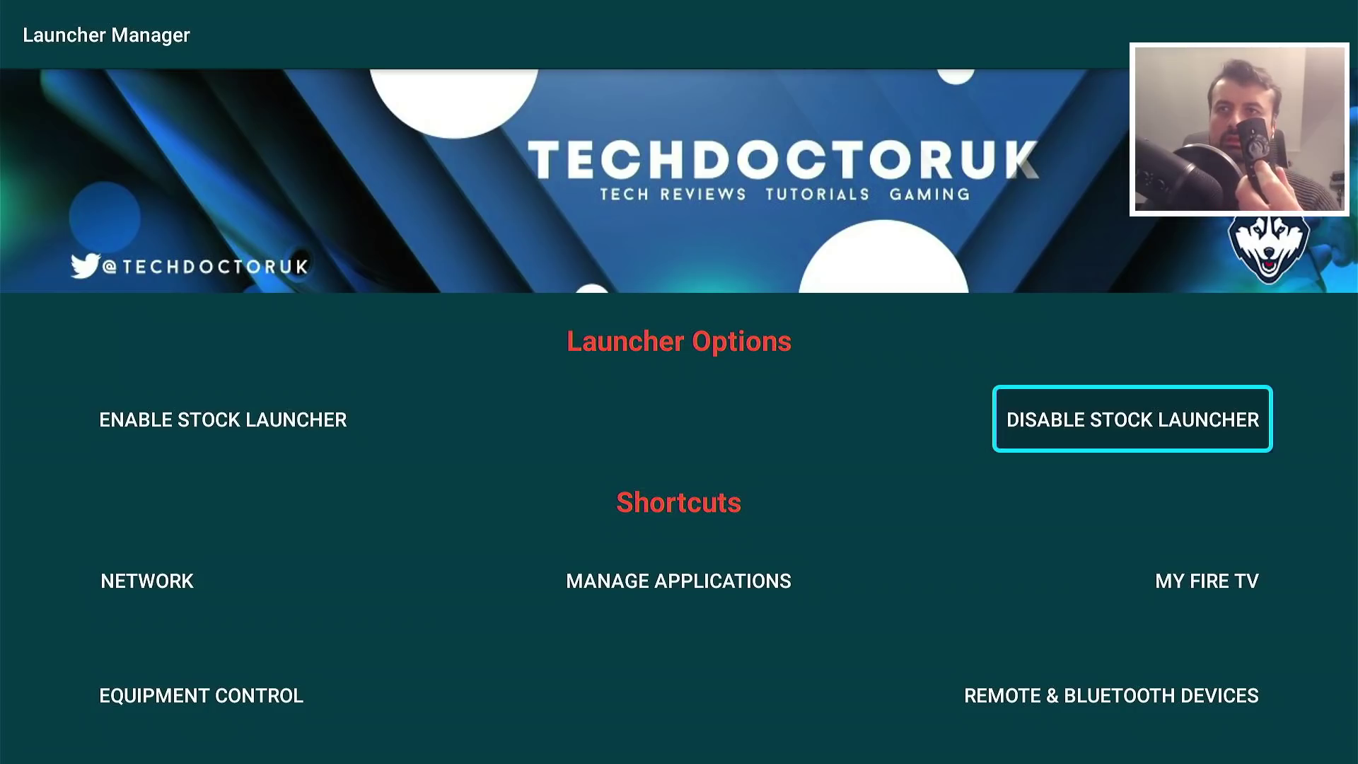
key(Escape)
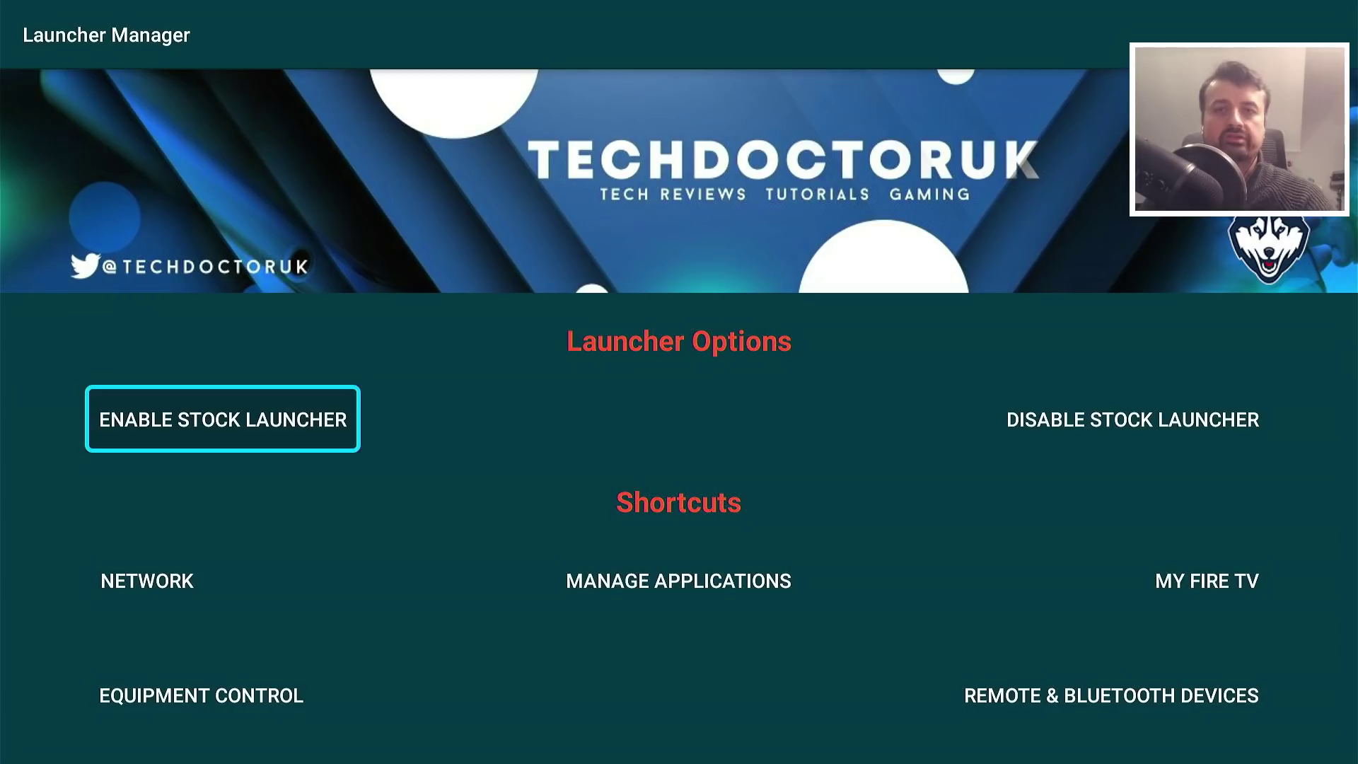
Step: Disable the stock launcher in Launcher Manager and go to the home screen to test the replacement launcher
key(Right)
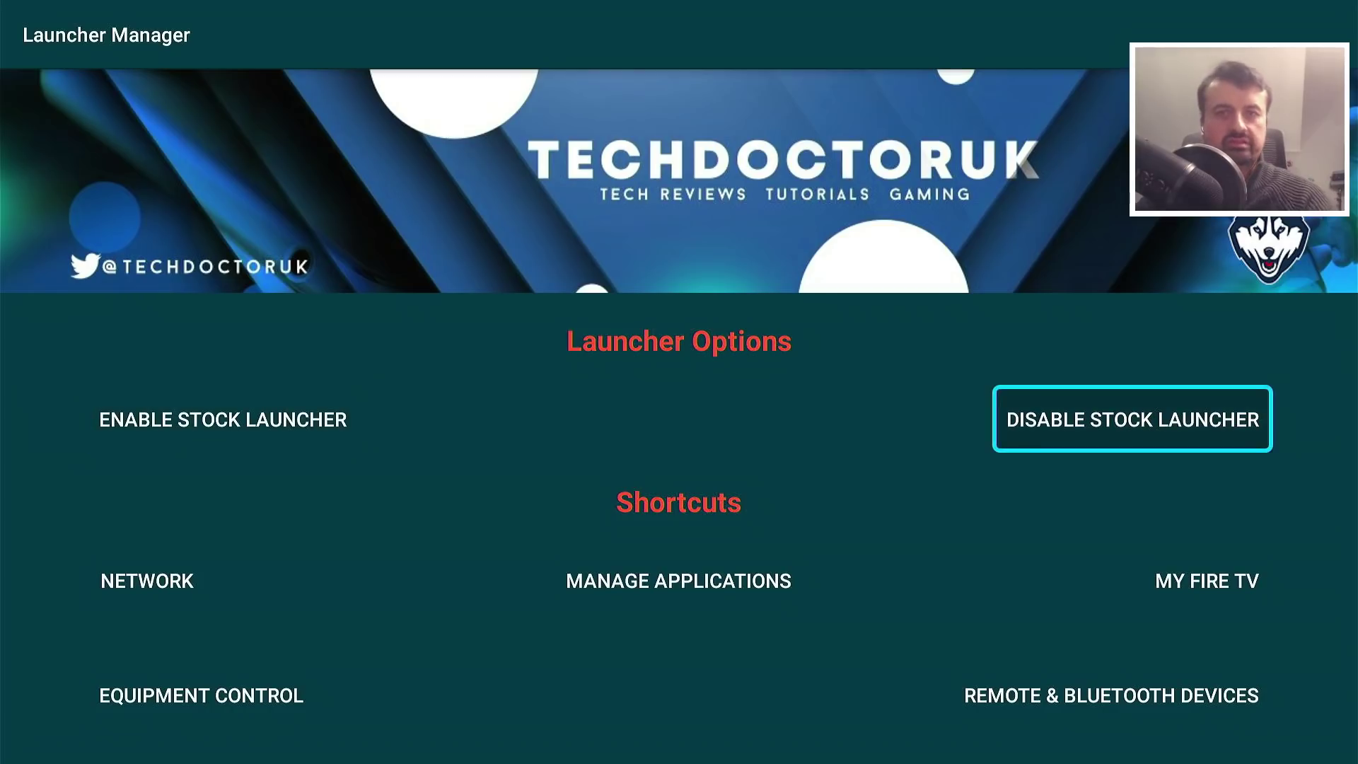
key(Return)
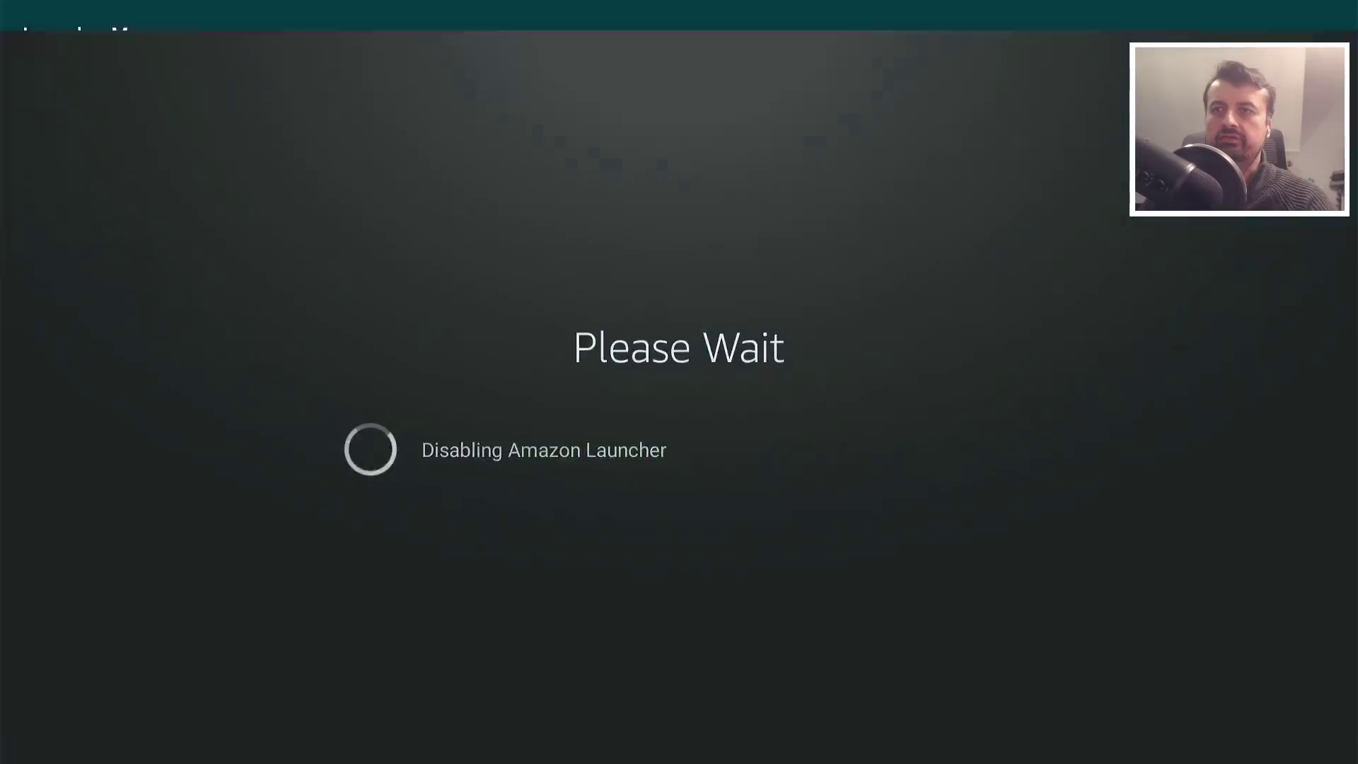
key(Home)
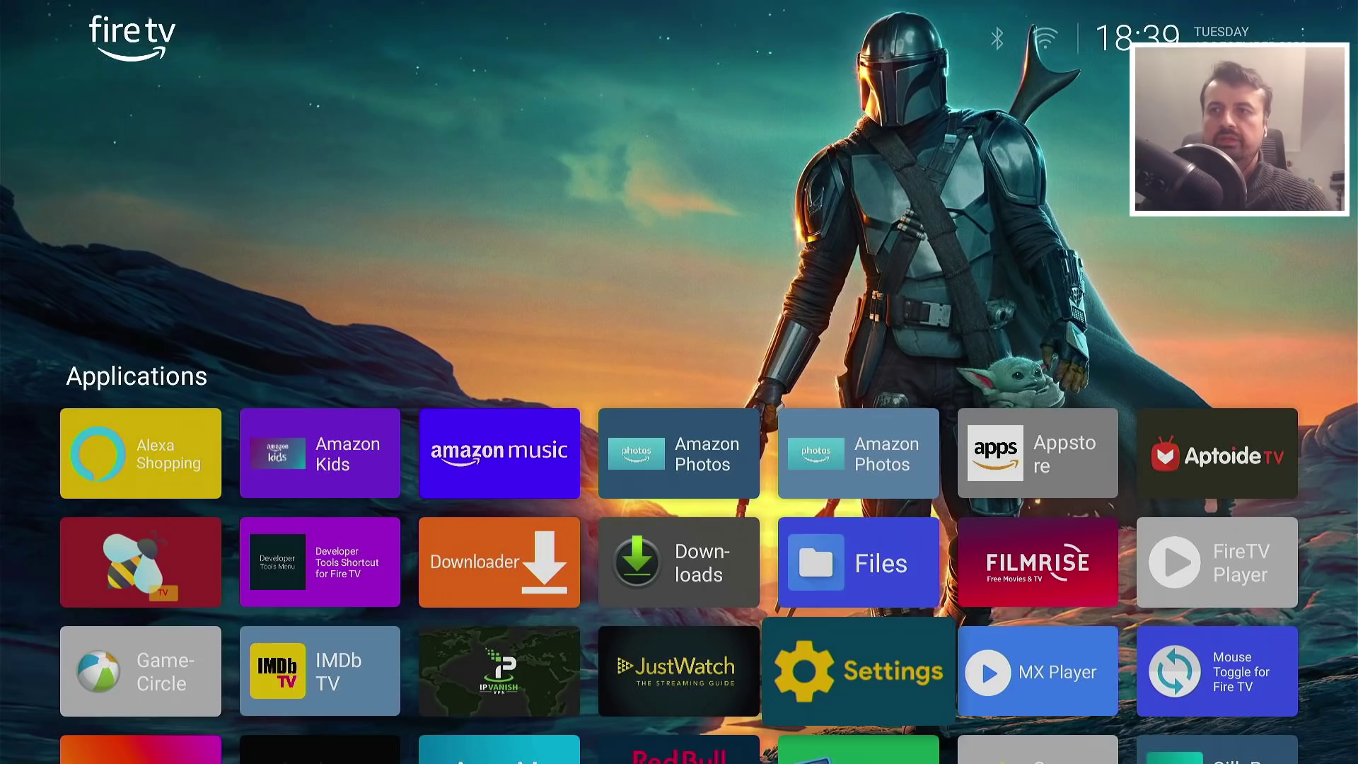
key(Home)
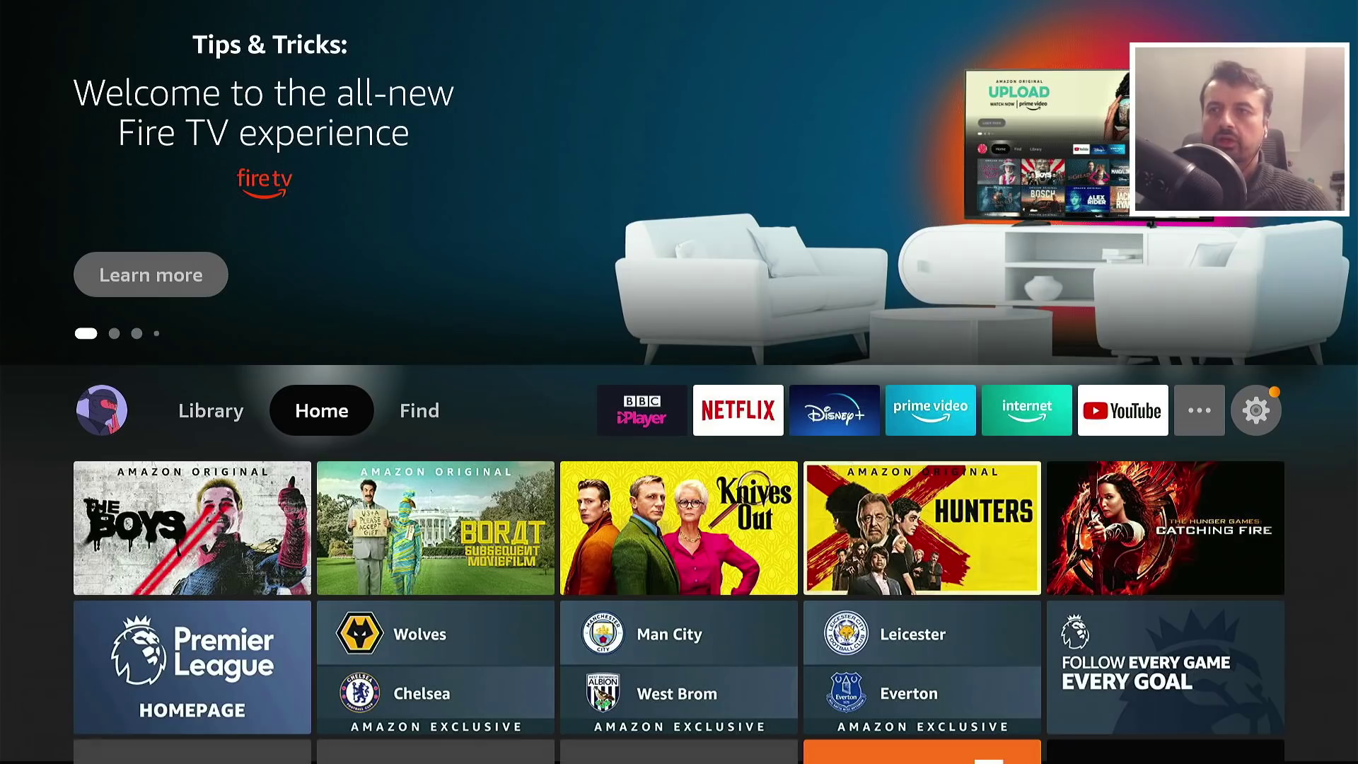
Step: Check for updates on My Fire TV's About settings page and start installing the offered system components update
key(Down)
key(Up)
key(Right)
key(Right)
key(Right)
key(Right)
key(Right)
key(Right)
key(Right)
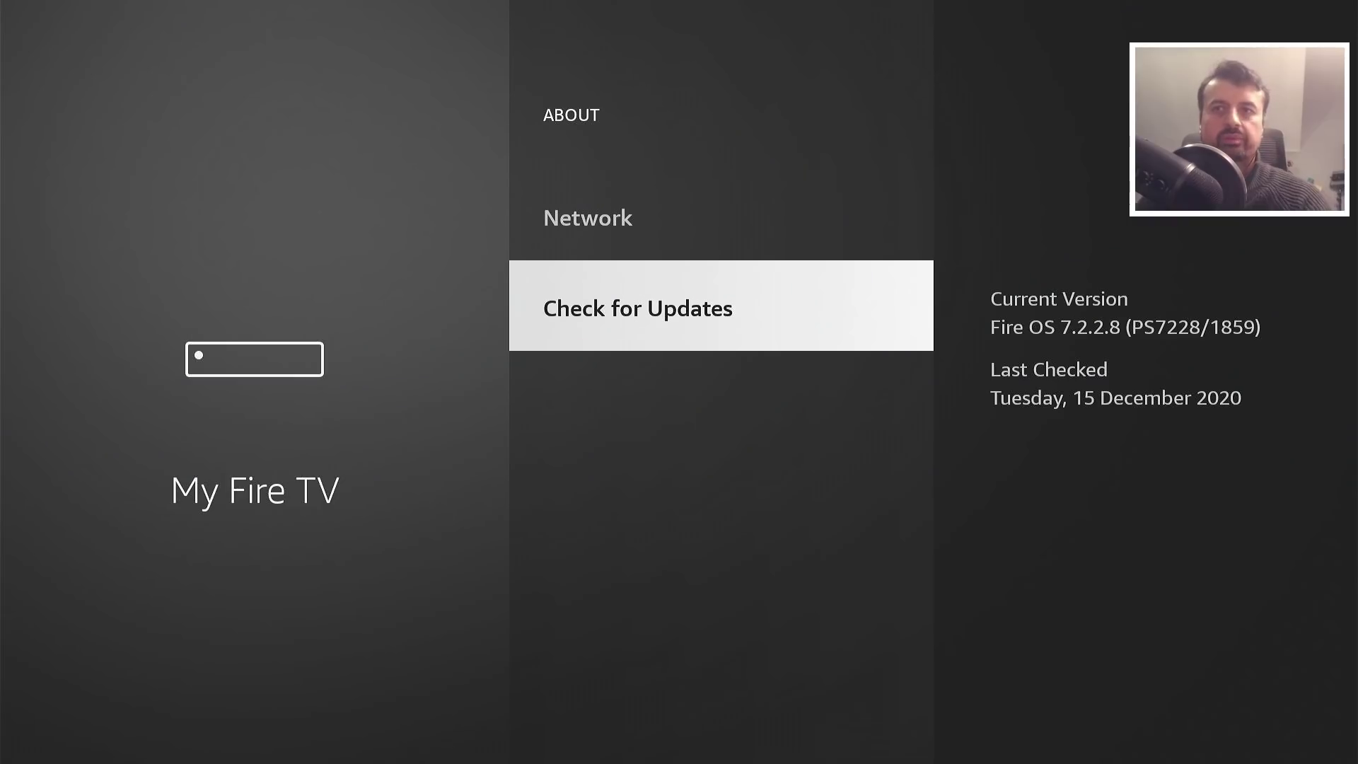
key(Return)
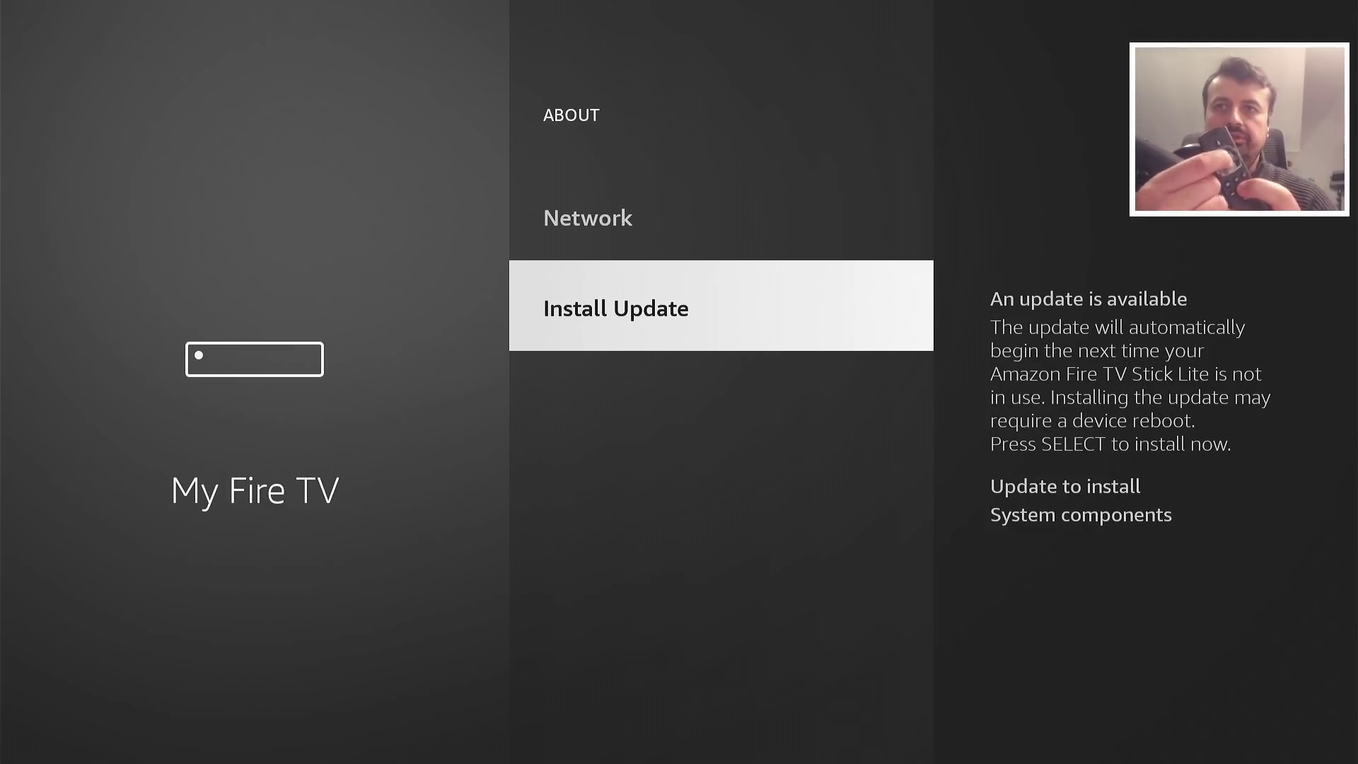
key(Return)
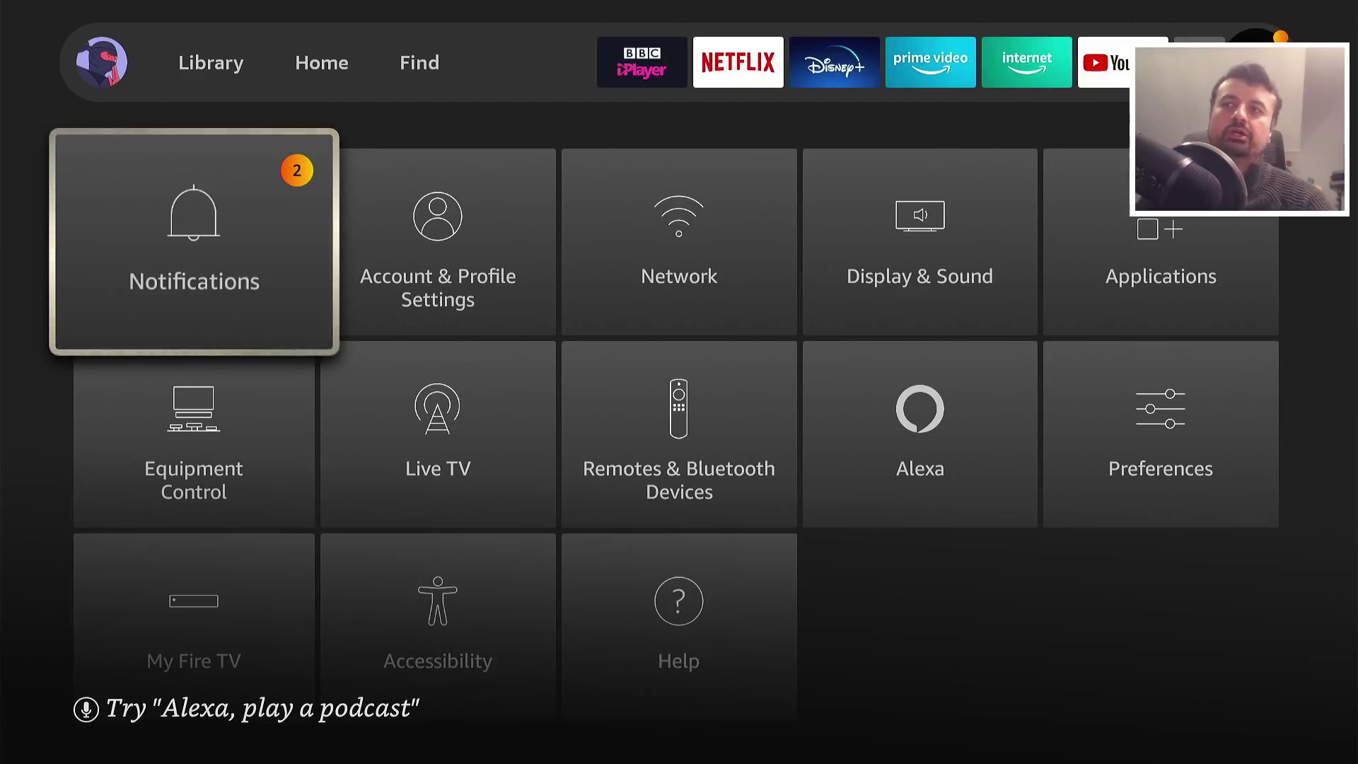
key(Right)
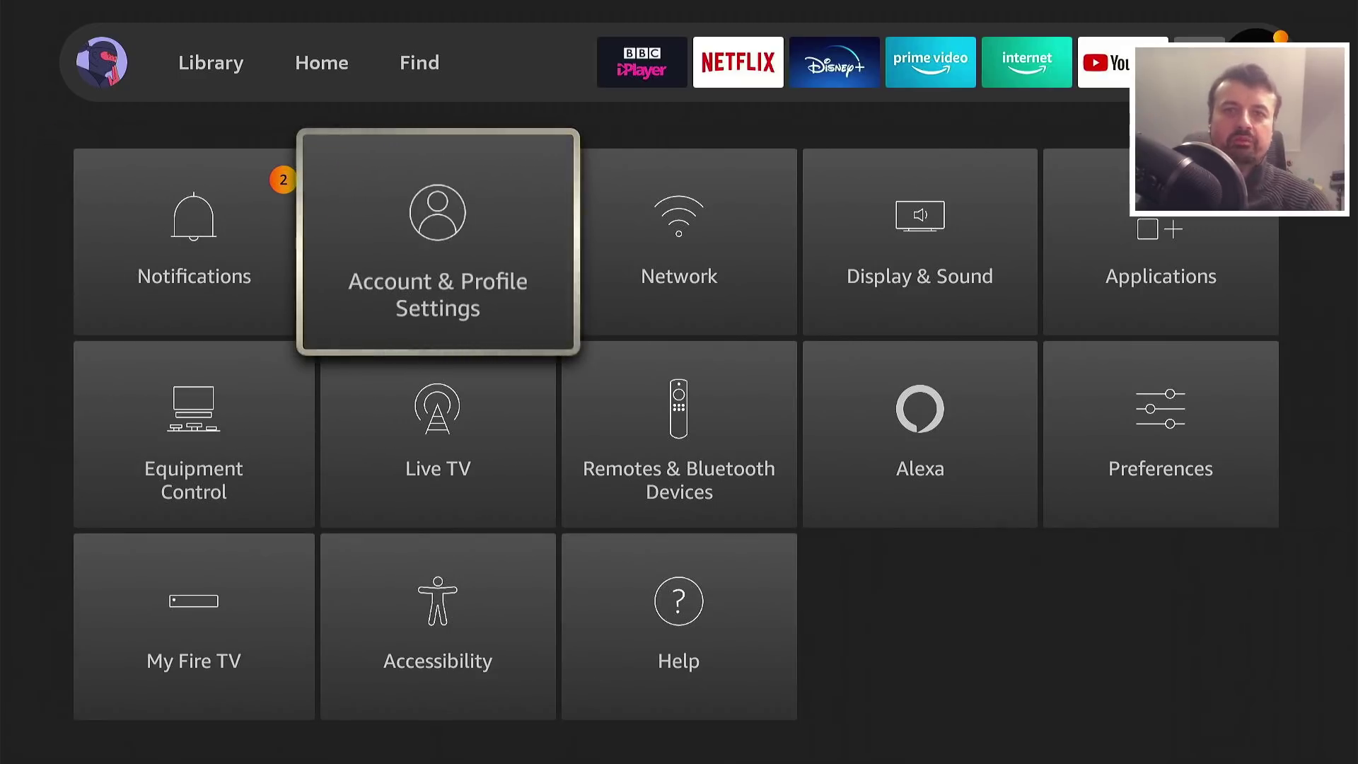